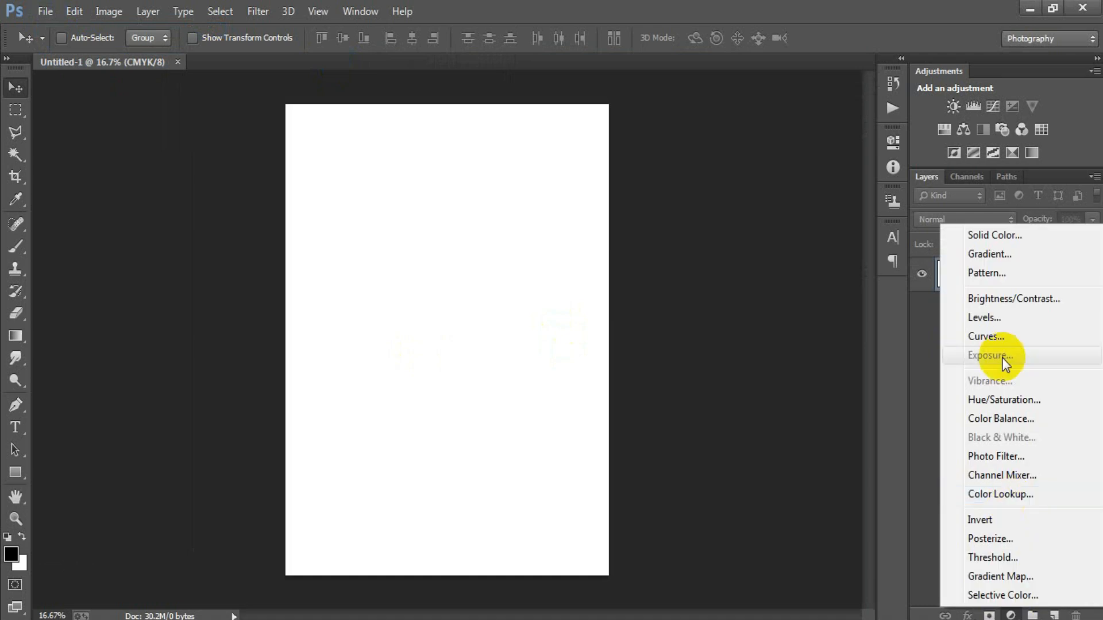
# Step: Add a solid color fill layer in dark grey above the background
pyautogui.click(984, 243)
pyautogui.click(785, 363)
pyautogui.moveTo(785, 363); pyautogui.dragTo(689, 402)
pyautogui.click(1056, 229)
pyautogui.press('v')
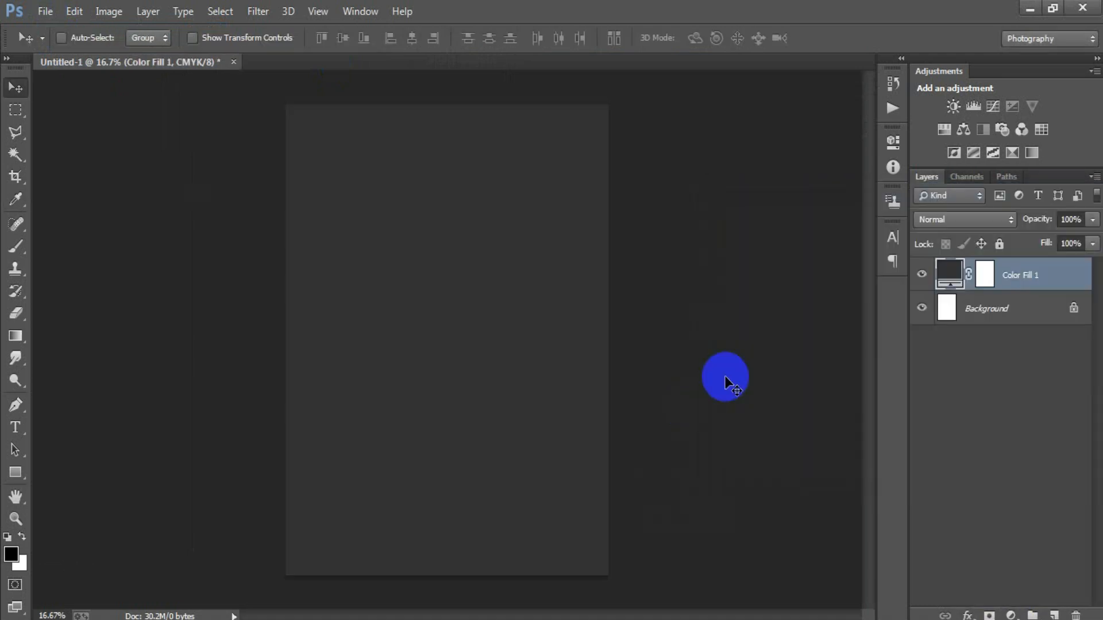
# Step: On a new layer, write the text MOTORCYCLE and move it to the upper middle of the page
pyautogui.click(1054, 615)
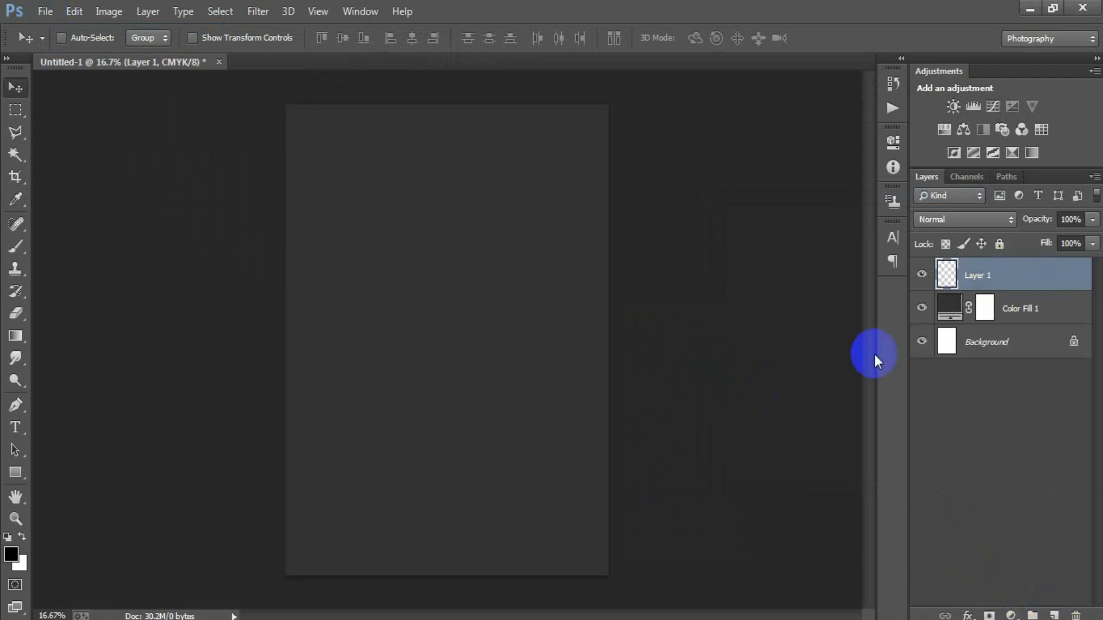
pyautogui.click(15, 406)
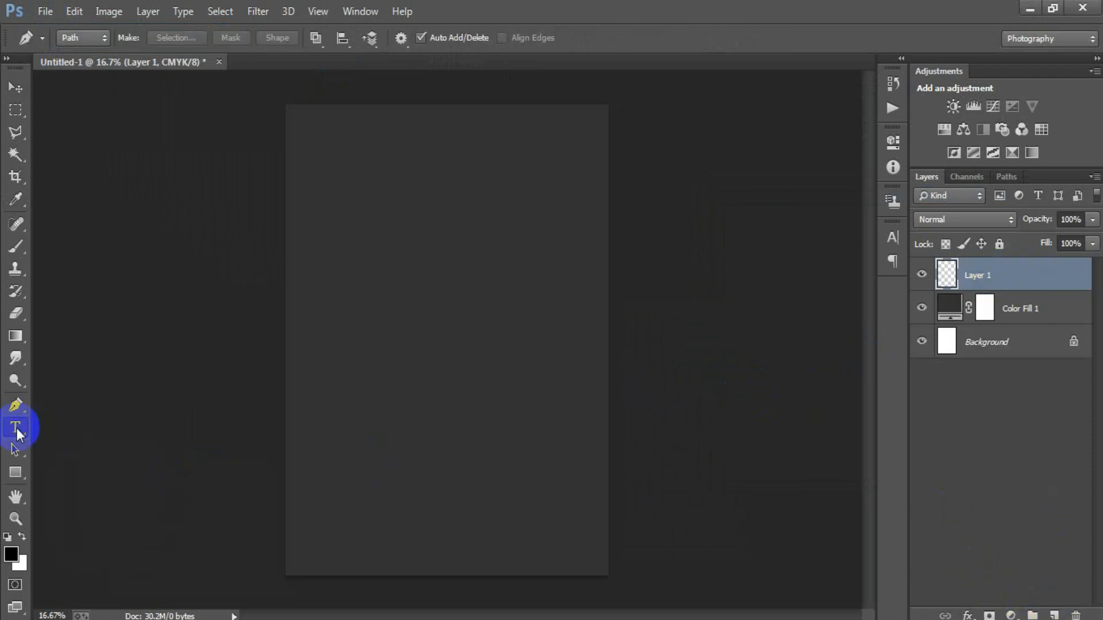
pyautogui.click(15, 427)
pyautogui.click(57, 429)
pyautogui.click(364, 226)
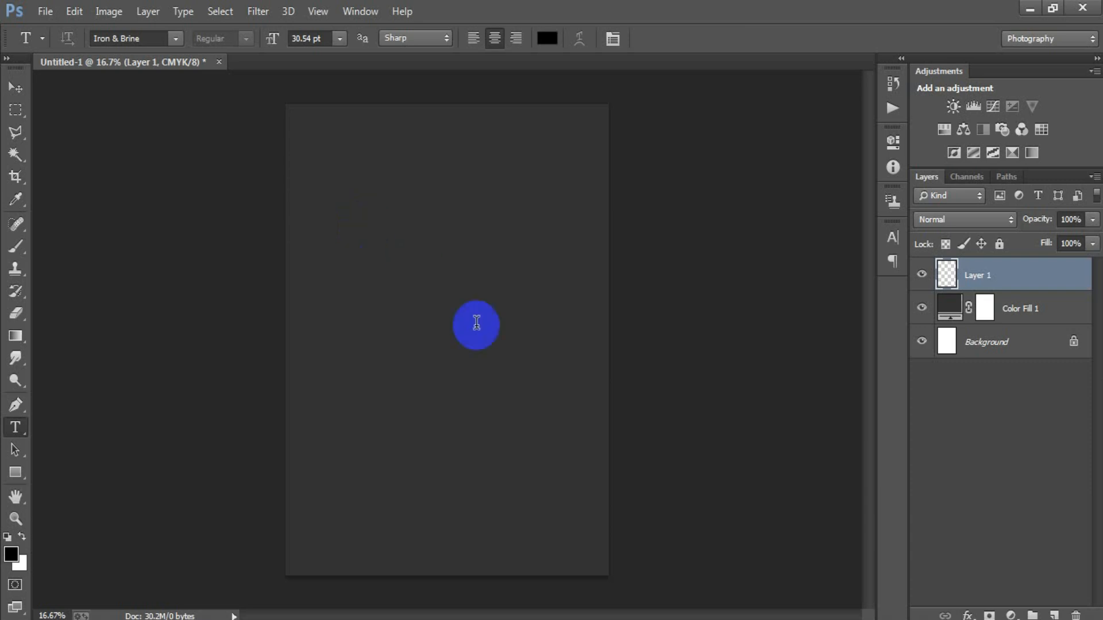
pyautogui.write('MOTORCYCLE')
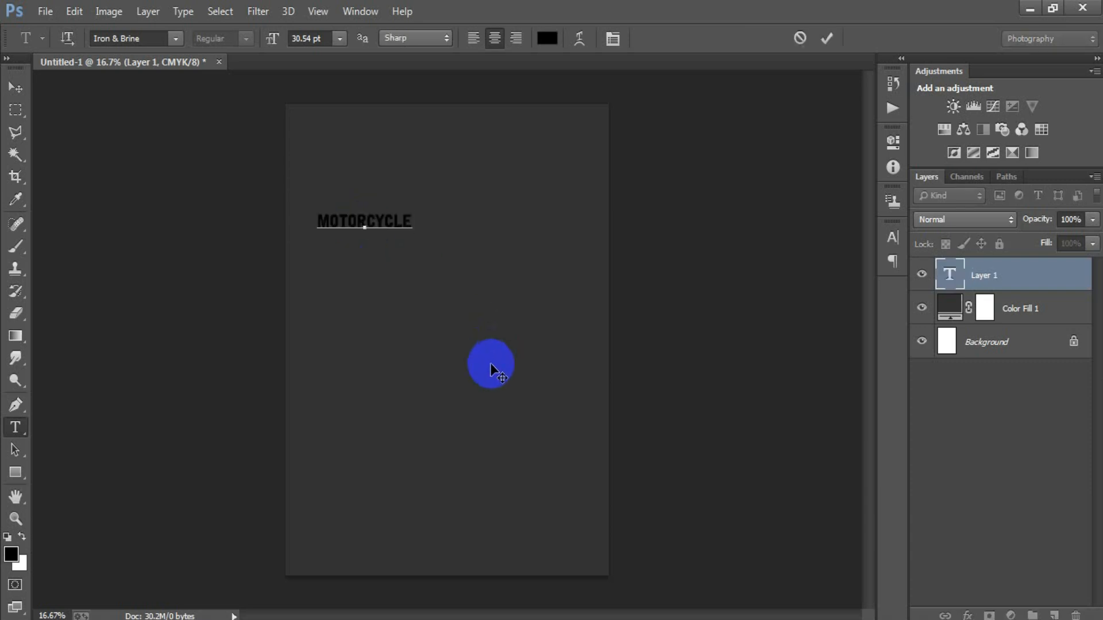
pyautogui.click(16, 89)
pyautogui.moveTo(400, 221); pyautogui.dragTo(467, 142)
# Step: Change the font of the MOTORCYCLE text to Freshman
pyautogui.click(892, 237)
pyautogui.click(761, 247)
pyautogui.write('Fr')
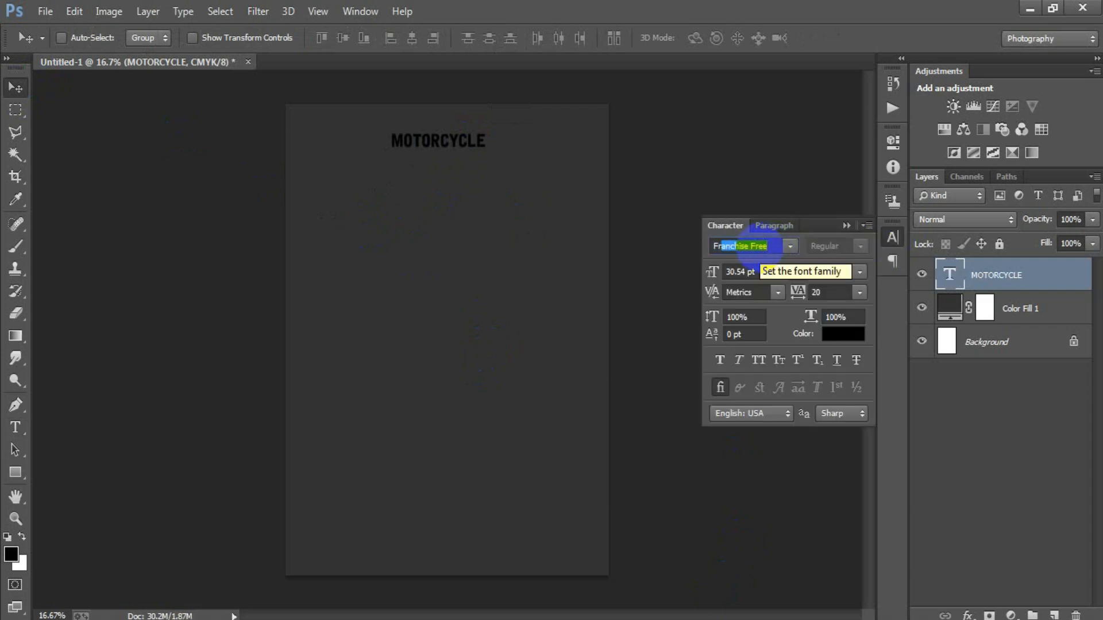
pyautogui.write('eshman')
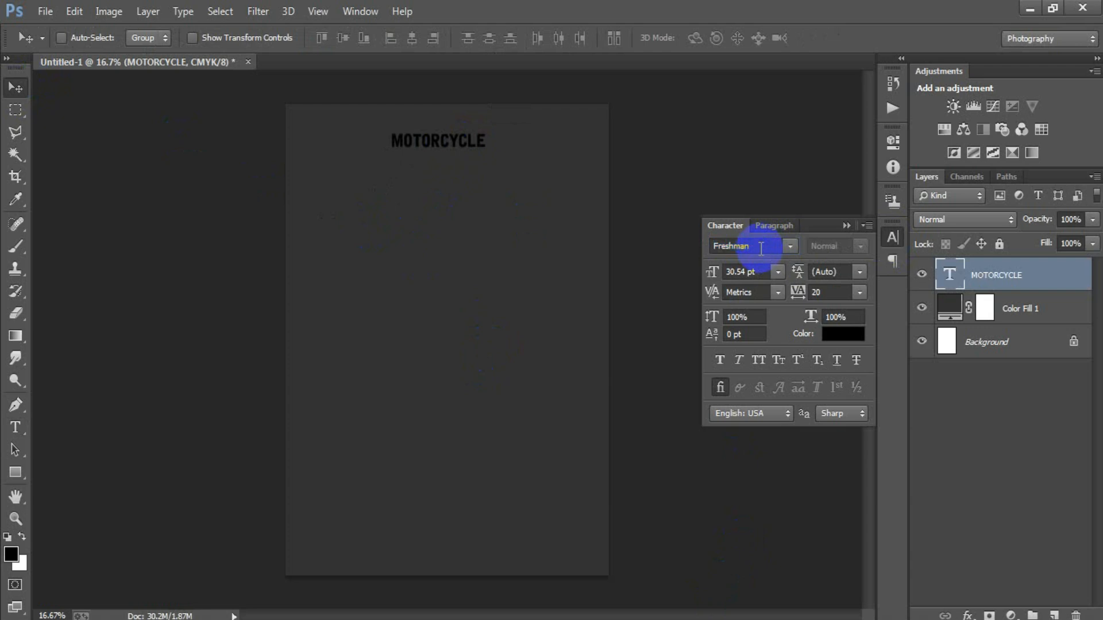
pyautogui.press('Return')
# Step: Set the MOTORCYCLE text color to white (ffffff)
pyautogui.click(839, 333)
pyautogui.moveTo(727, 286); pyautogui.dragTo(657, 167)
pyautogui.moveTo(936, 193); pyautogui.dragTo(794, 167)
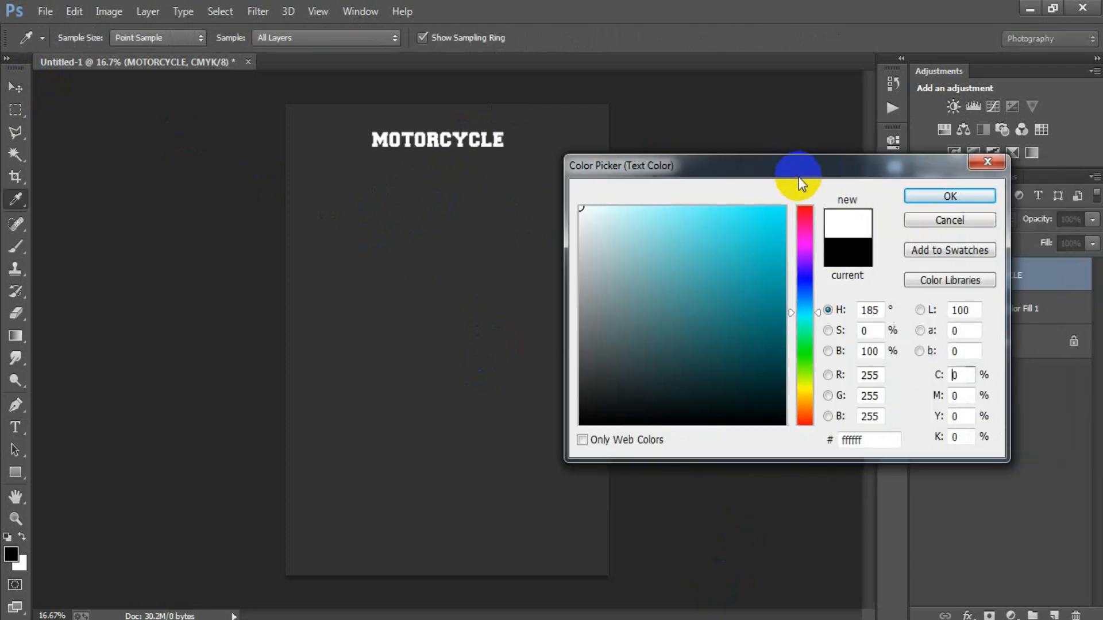
pyautogui.click(949, 196)
pyautogui.click(853, 220)
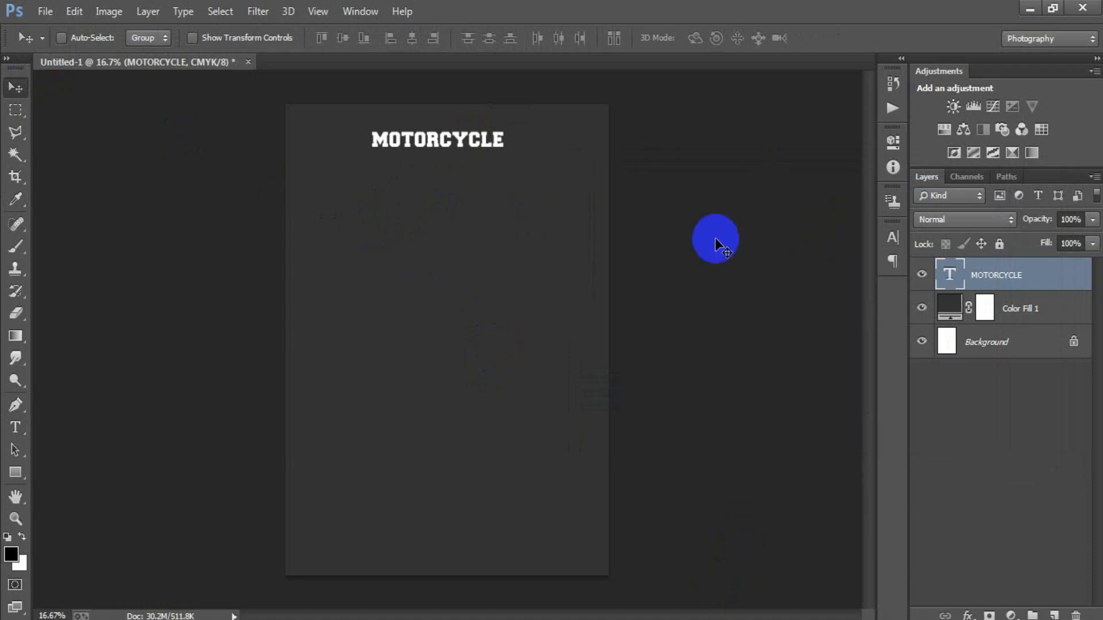
# Step: Scale the MOTORCYCLE text proportionally to about 208% so it nearly spans the page width
pyautogui.hotkey('ctrl', 't')
pyautogui.moveTo(517, 152); pyautogui.dragTo(577, 183)
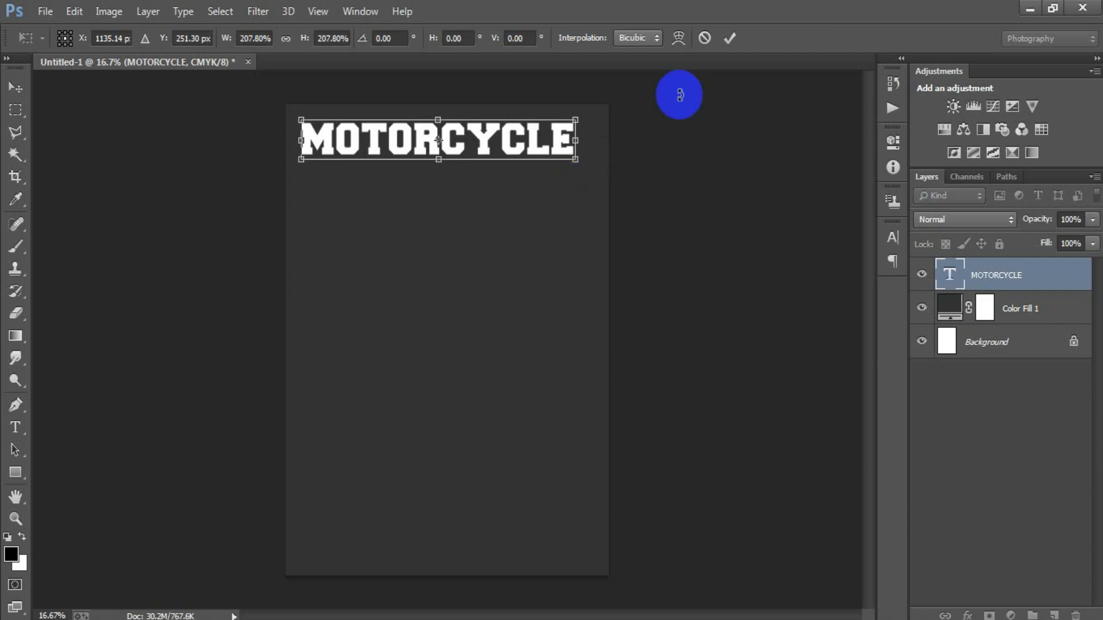
pyautogui.click(729, 38)
# Step: Center the MOTORCYCLE text horizontally on the background and rasterize its layer
pyautogui.keyDown('shift'); pyautogui.click(950, 345); pyautogui.keyUp('shift')
pyautogui.click(413, 38)
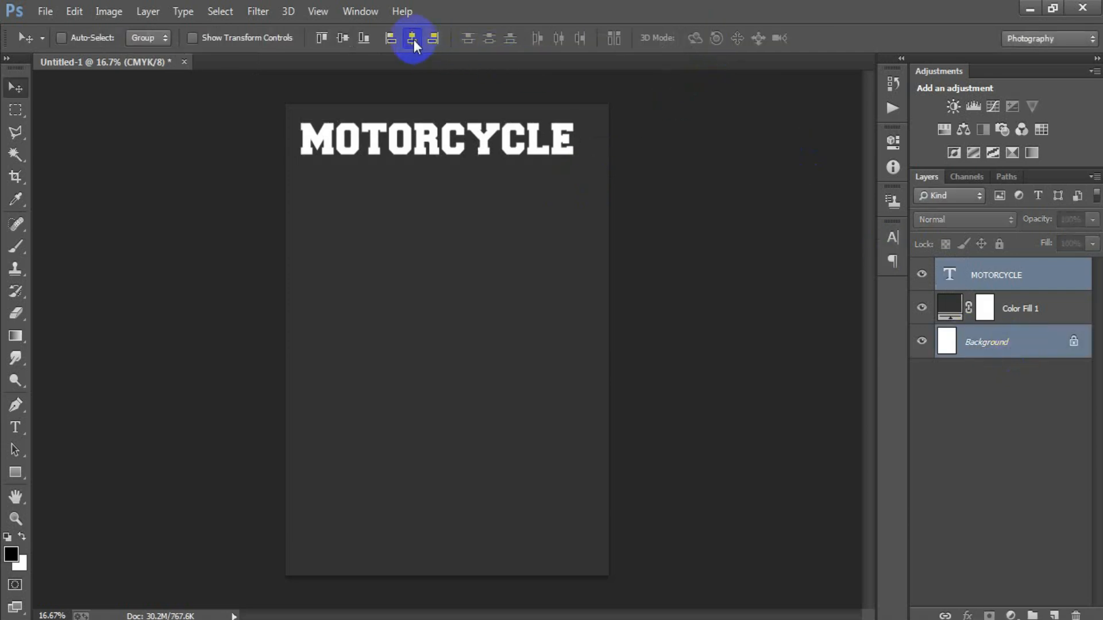
pyautogui.click(971, 275)
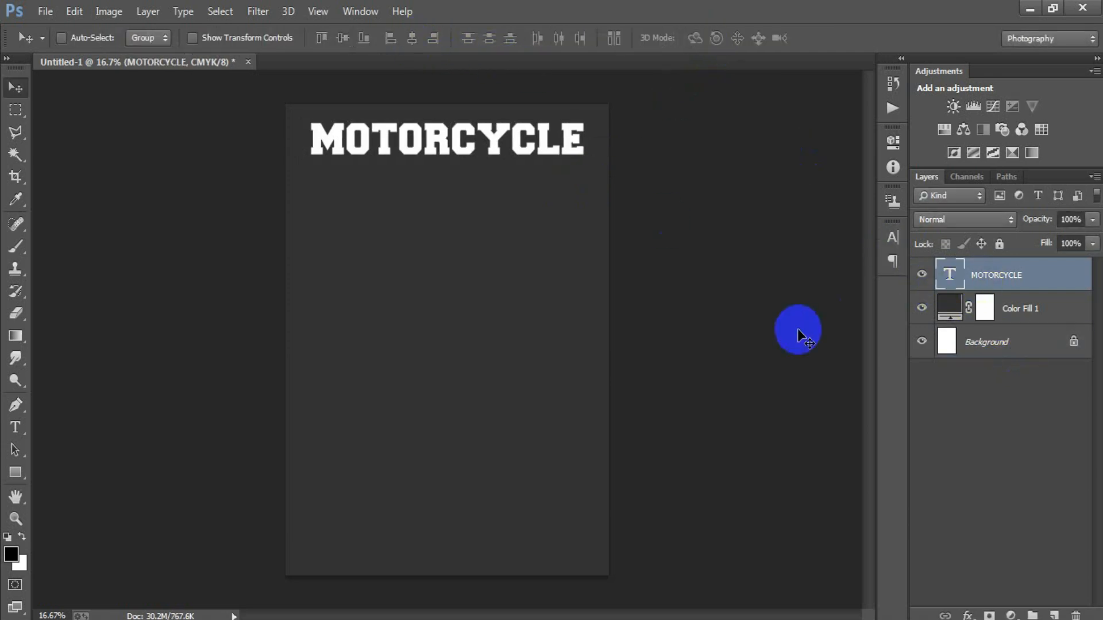
pyautogui.rightClick(977, 281)
pyautogui.click(712, 256)
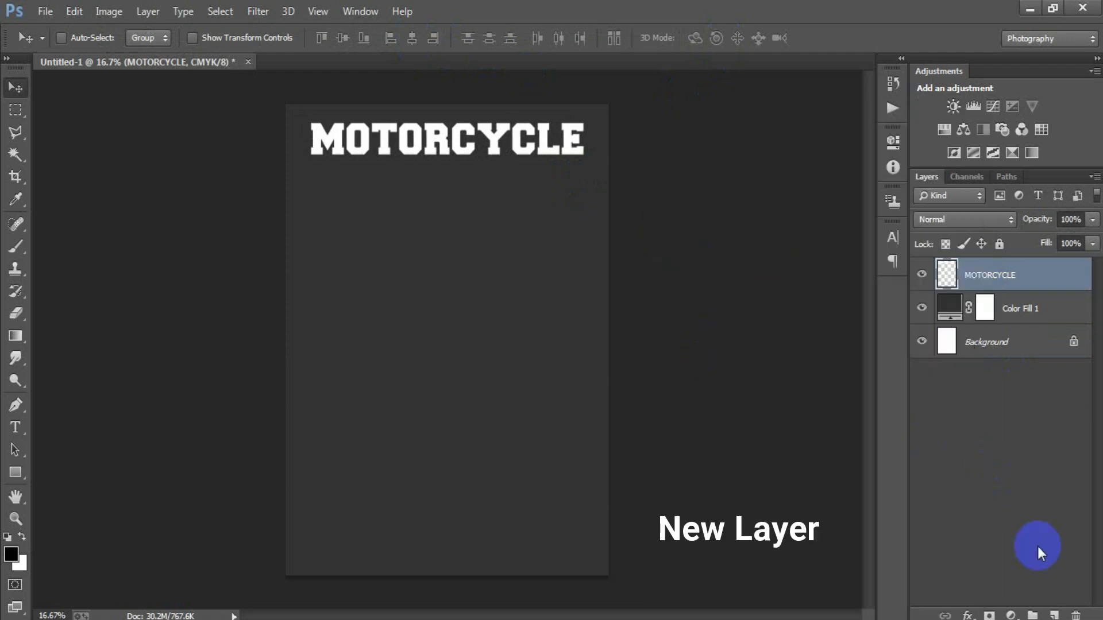
# Step: On a new layer, draw a rectangle shape of about 2034 by 600 px directly below the MOTORCYCLE text
pyautogui.click(1055, 615)
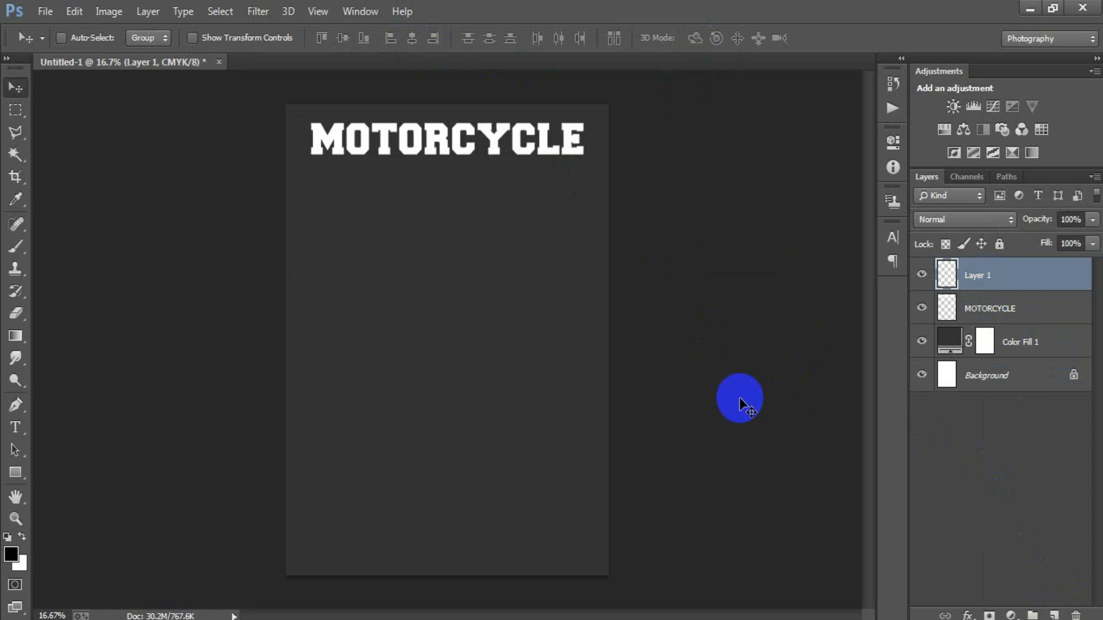
pyautogui.click(16, 472)
pyautogui.click(65, 468)
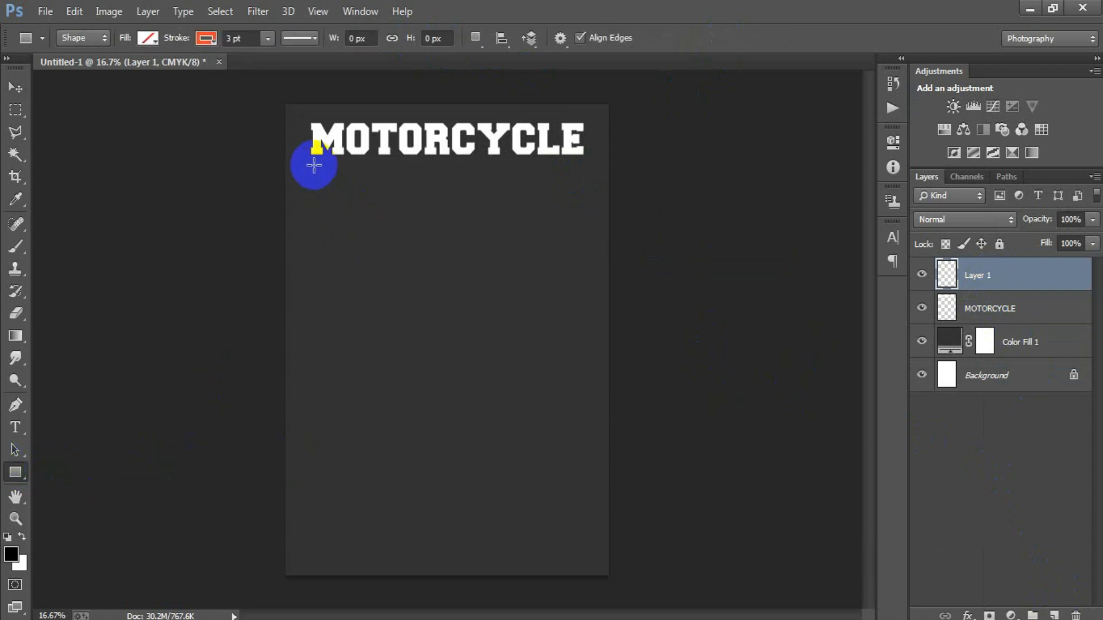
pyautogui.moveTo(313, 163); pyautogui.dragTo(587, 248)
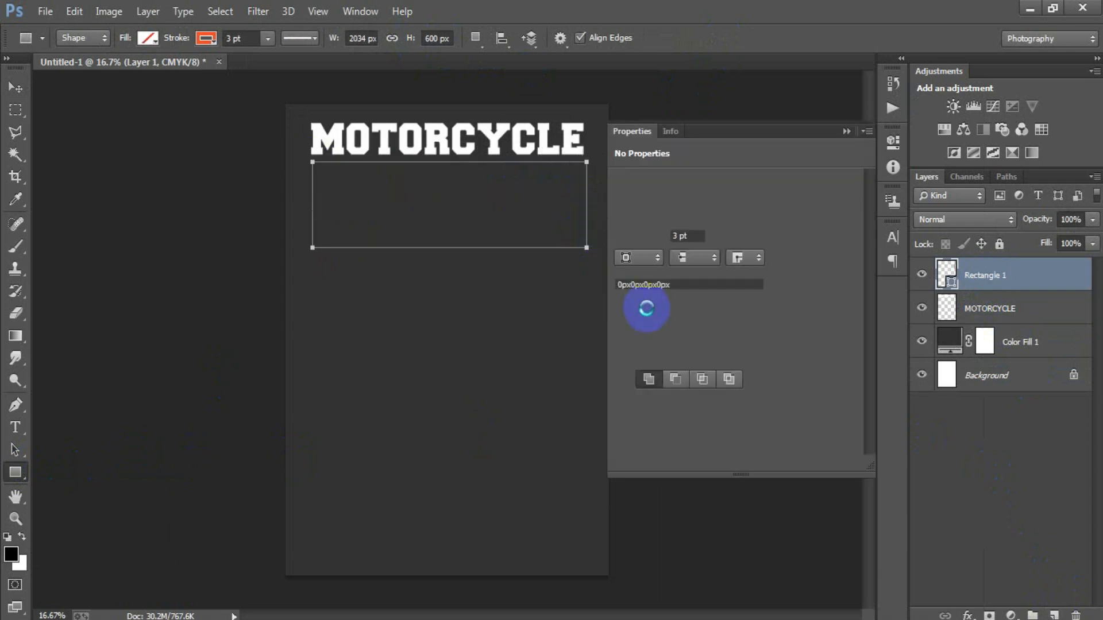
# Step: Give the rectangle a white fill and remove its stroke
pyautogui.click(625, 236)
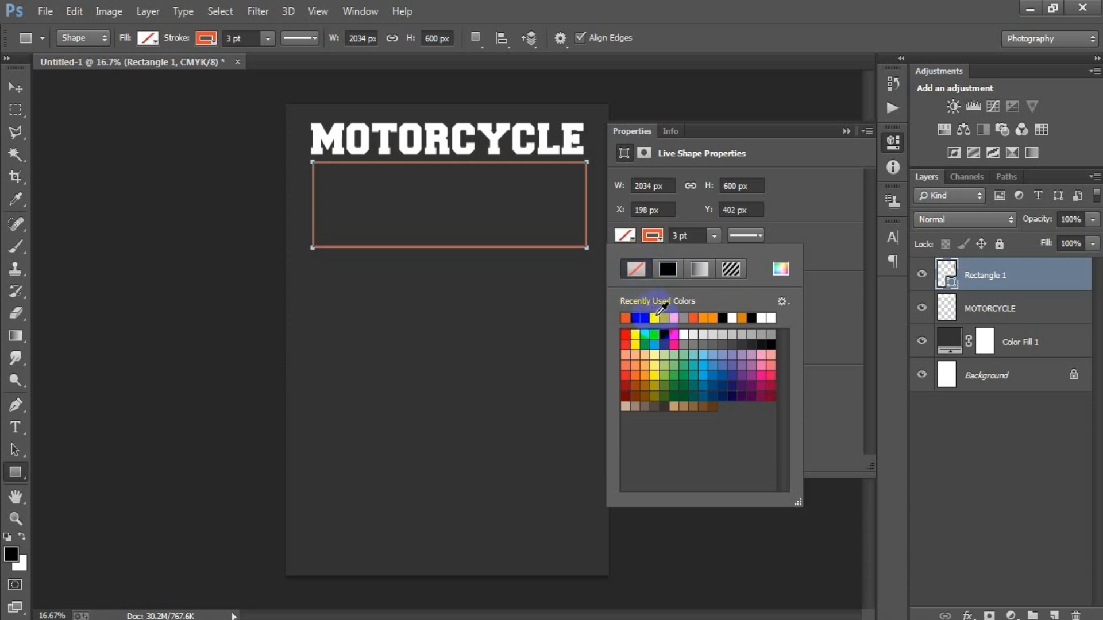
pyautogui.click(652, 266)
pyautogui.click(652, 236)
pyautogui.click(636, 268)
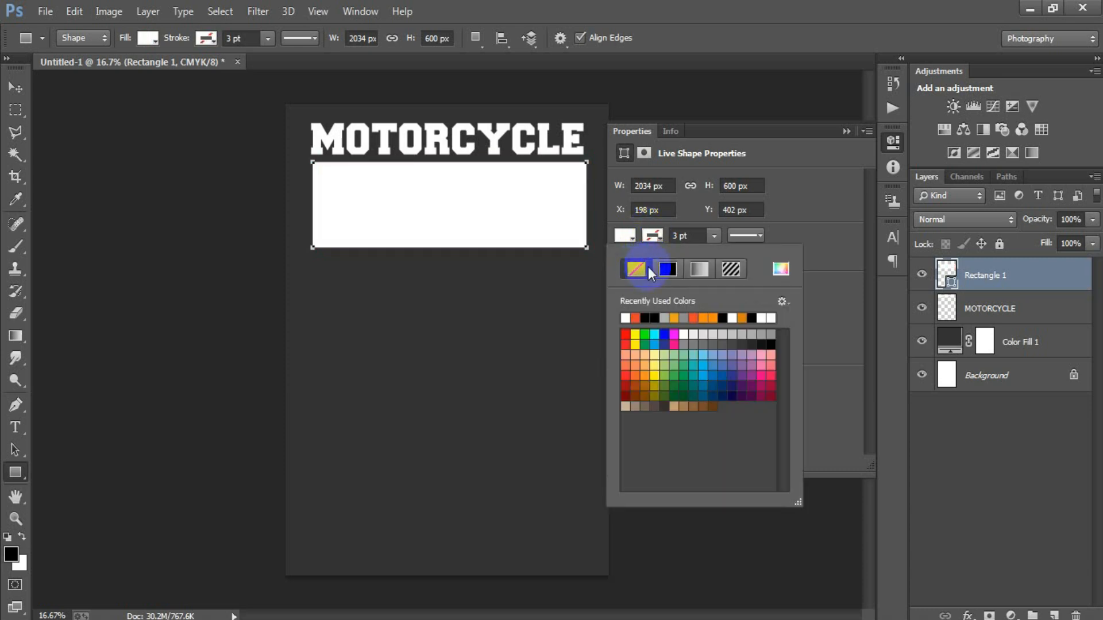
pyautogui.click(9, 95)
pyautogui.click(764, 182)
pyautogui.click(844, 133)
# Step: Set the rectangle's fill color to grey 8D8D8D
pyautogui.click(947, 275)
pyautogui.doubleClick(947, 276)
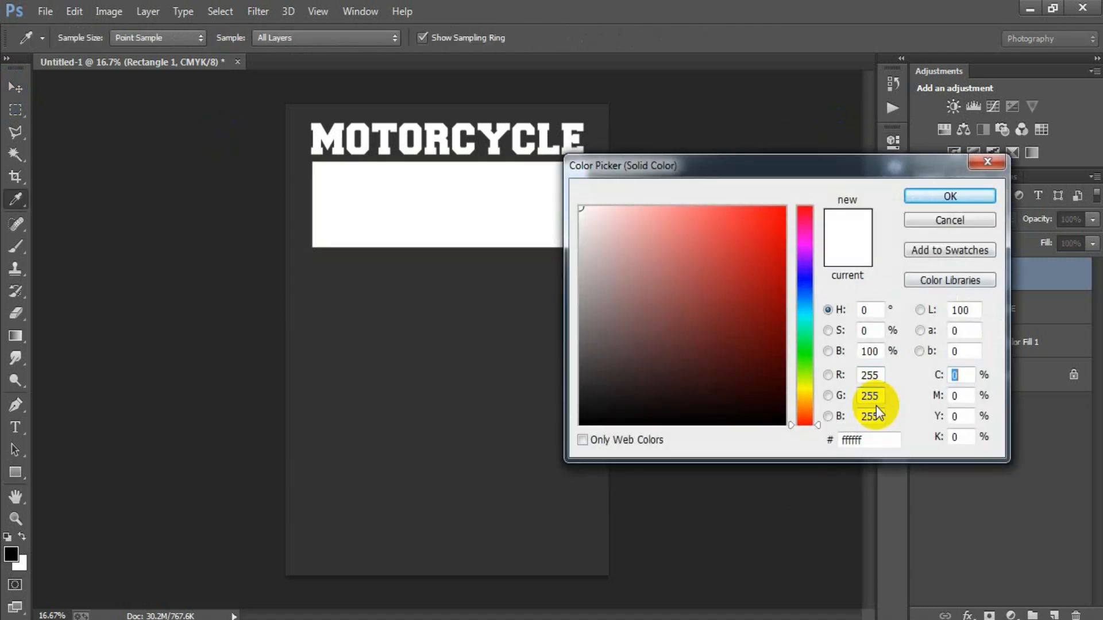
pyautogui.doubleClick(873, 436)
pyautogui.write('8D8D8D')
pyautogui.click(925, 197)
# Step: Move the rectangle up over the MOTORCYCLE text and clip it to the text layer with a clipping mask
pyautogui.moveTo(483, 221); pyautogui.dragTo(481, 168)
pyautogui.click(1056, 285)
pyautogui.rightClick(1052, 281)
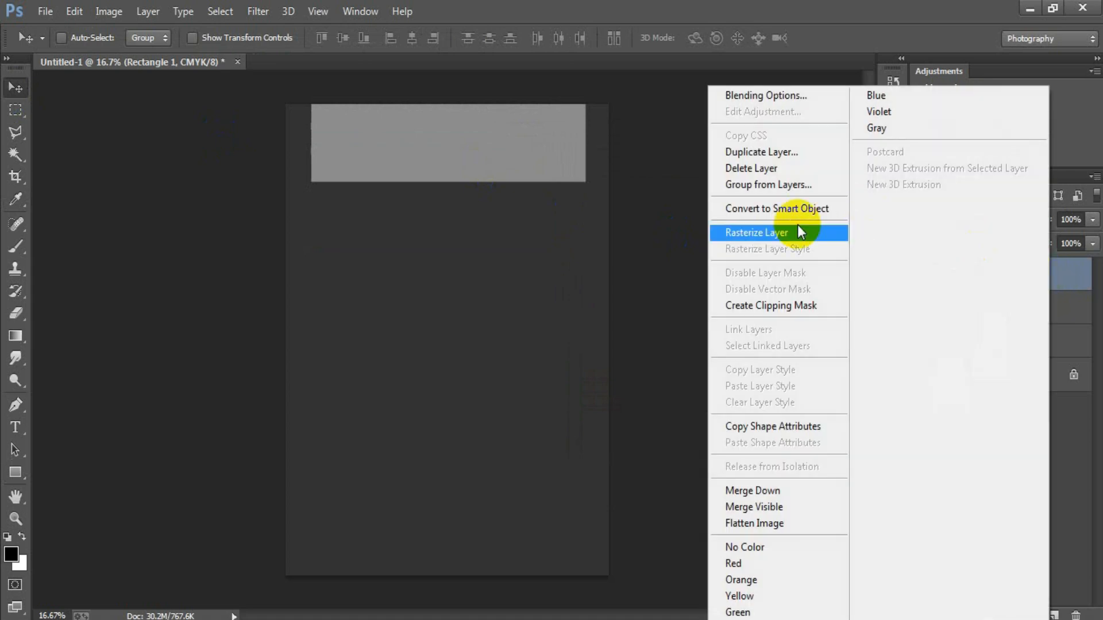
pyautogui.click(768, 314)
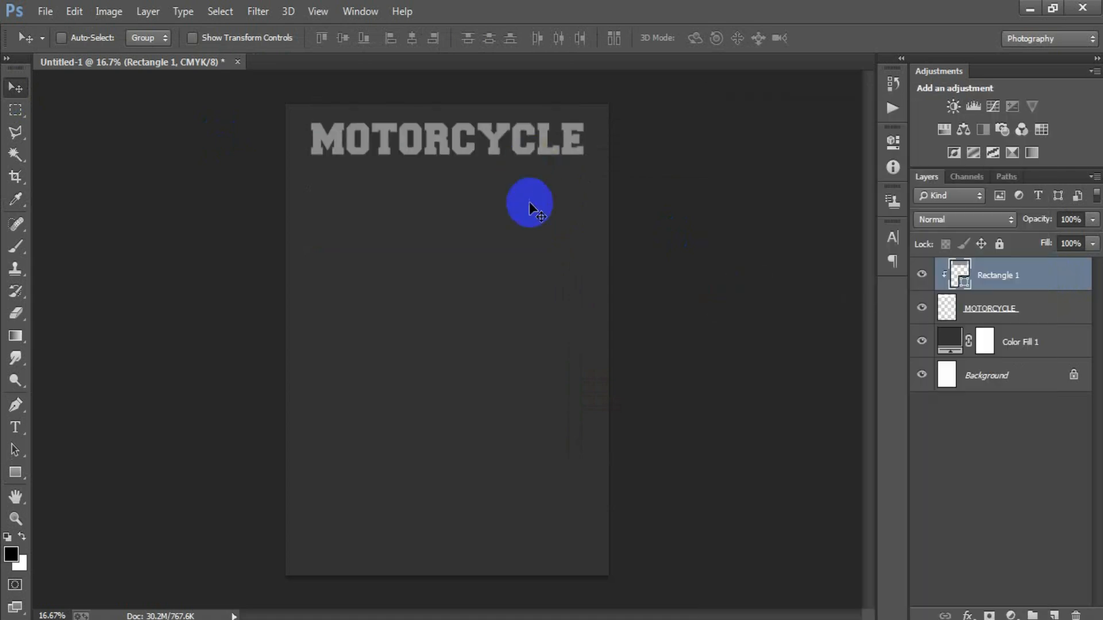
# Step: Nudge the clipped rectangle upward until its lower edge runs across the middle of the MOTORCYCLE letters
pyautogui.hotkey('shift', 'Up')
pyautogui.hotkey('shift', 'Up')
pyautogui.hotkey('shift', 'Up')
pyautogui.hotkey('shift', 'Up')
pyautogui.hotkey('shift', 'Up')
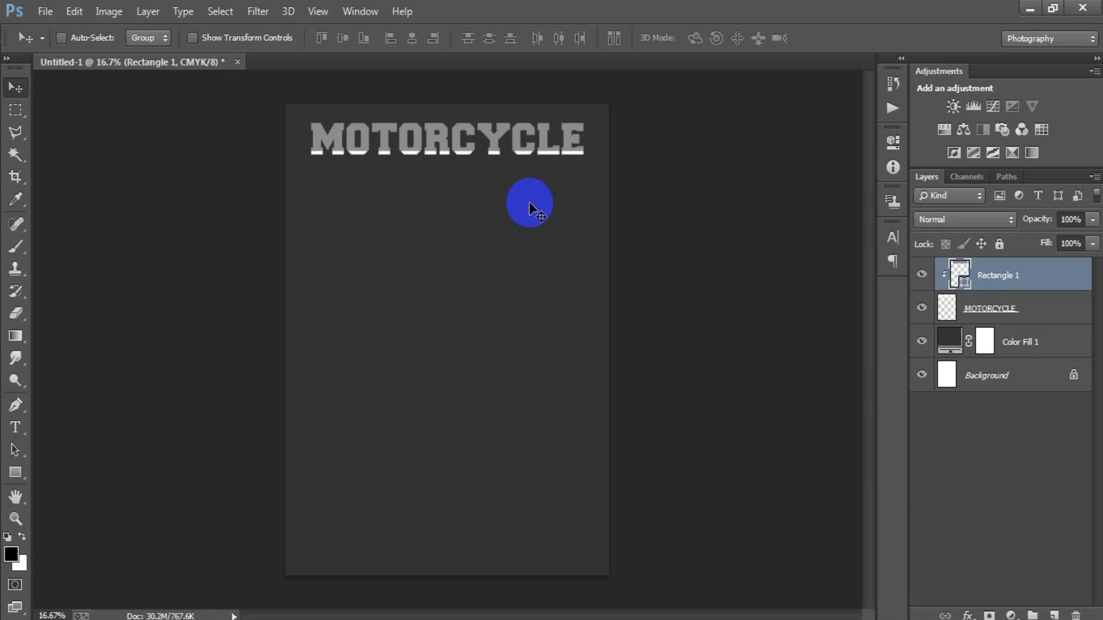
pyautogui.hotkey('shift', 'Up')
pyautogui.hotkey('shift', 'Up')
pyautogui.hotkey('shift', 'Up')
pyautogui.hotkey('shift', 'Up')
pyautogui.hotkey('shift', 'Up')
pyautogui.hotkey('shift', 'Up')
pyautogui.hotkey('shift', 'Up')
pyautogui.hotkey('shift', 'Up')
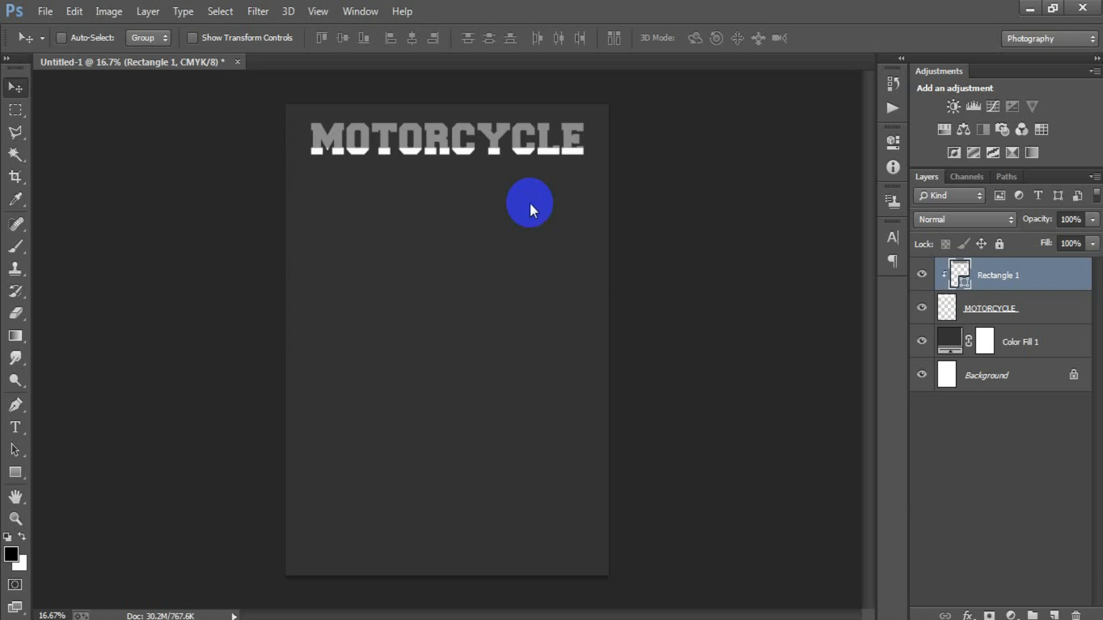
pyautogui.hotkey('shift', 'Up')
pyautogui.hotkey('shift', 'Up')
pyautogui.hotkey('shift', 'Up')
pyautogui.hotkey('shift', 'Up')
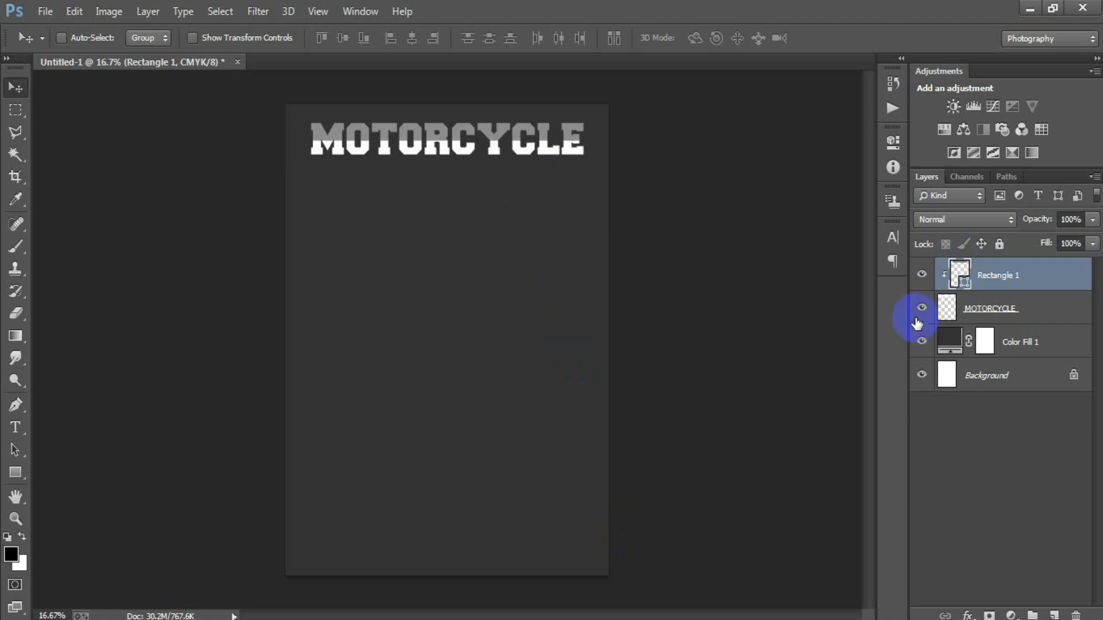
pyautogui.click(930, 280)
pyautogui.click(930, 281)
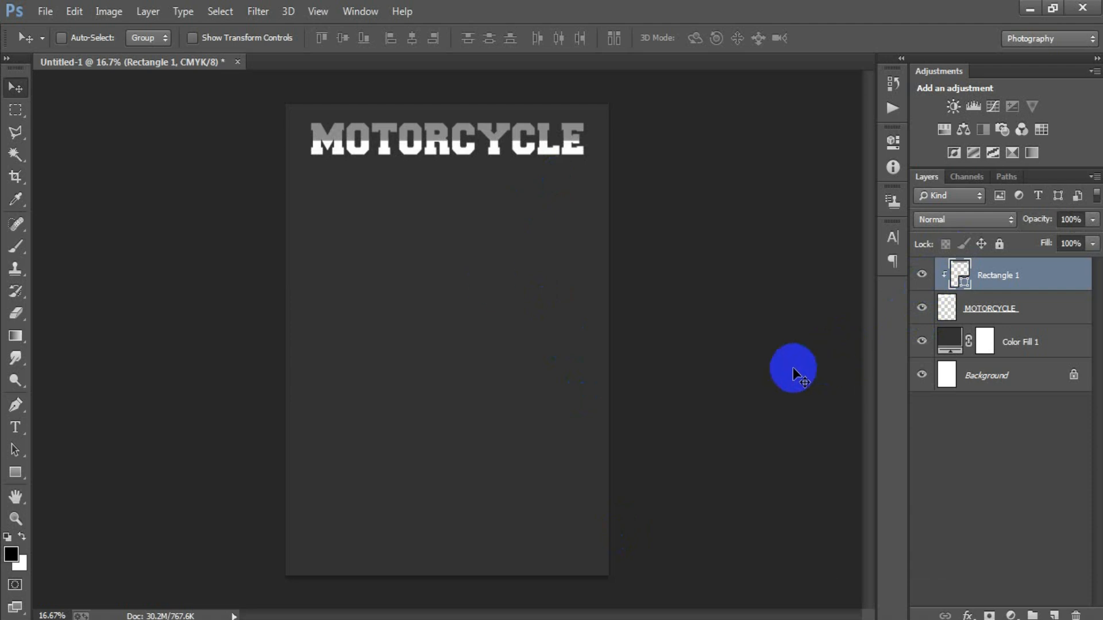
# Step: Rasterize the rectangle and apply a Gaussian Blur with a radius of 8.8 pixels
pyautogui.click(258, 11)
pyautogui.moveTo(285, 216)
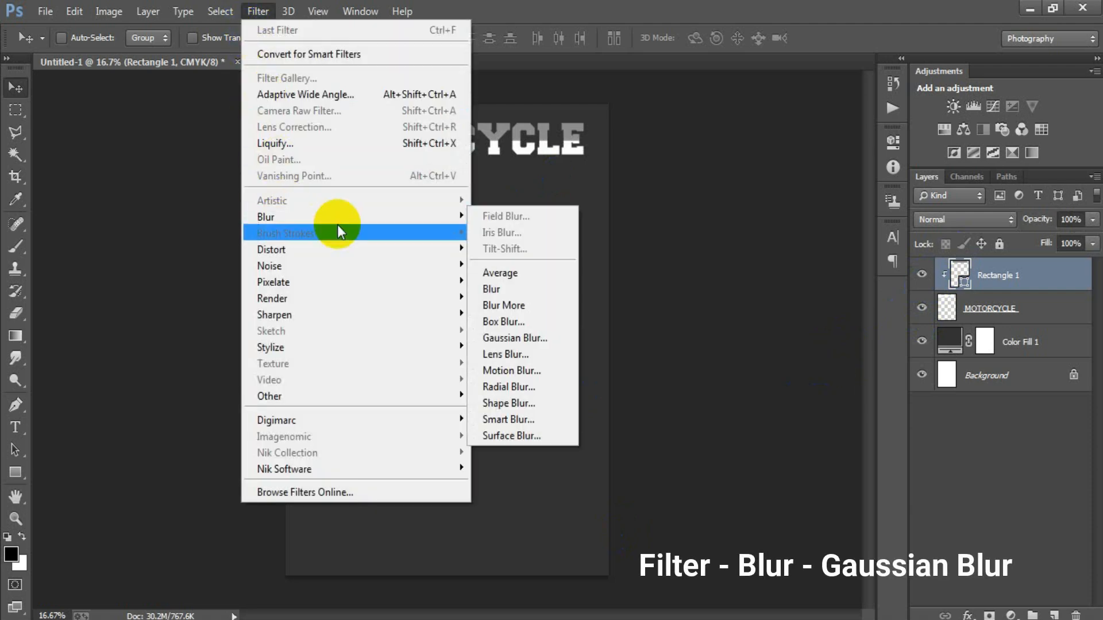
pyautogui.click(551, 338)
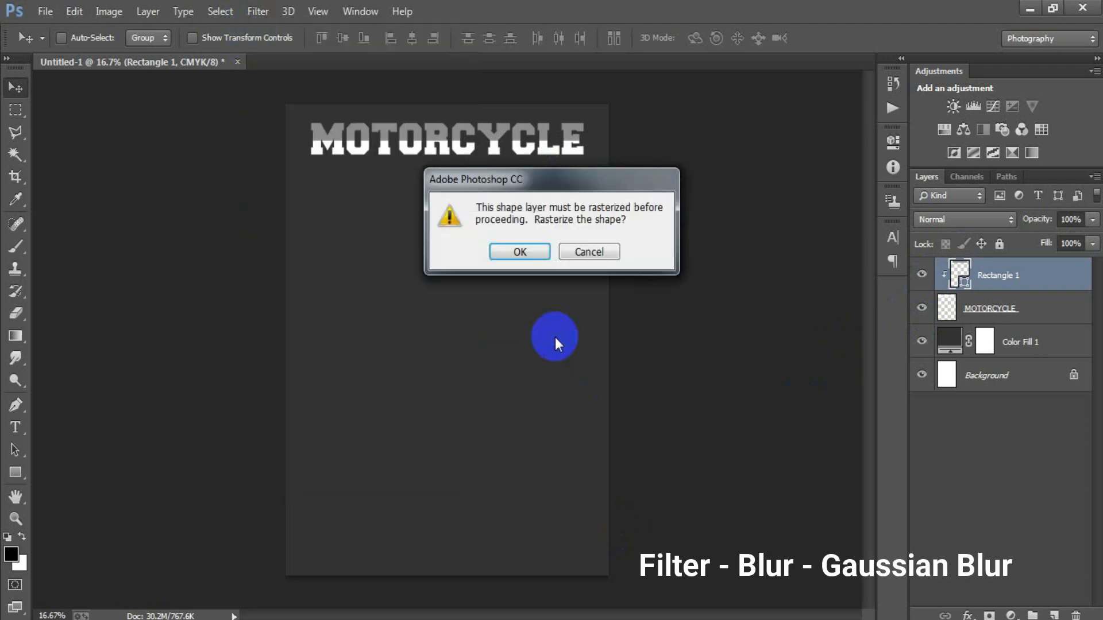
pyautogui.click(543, 251)
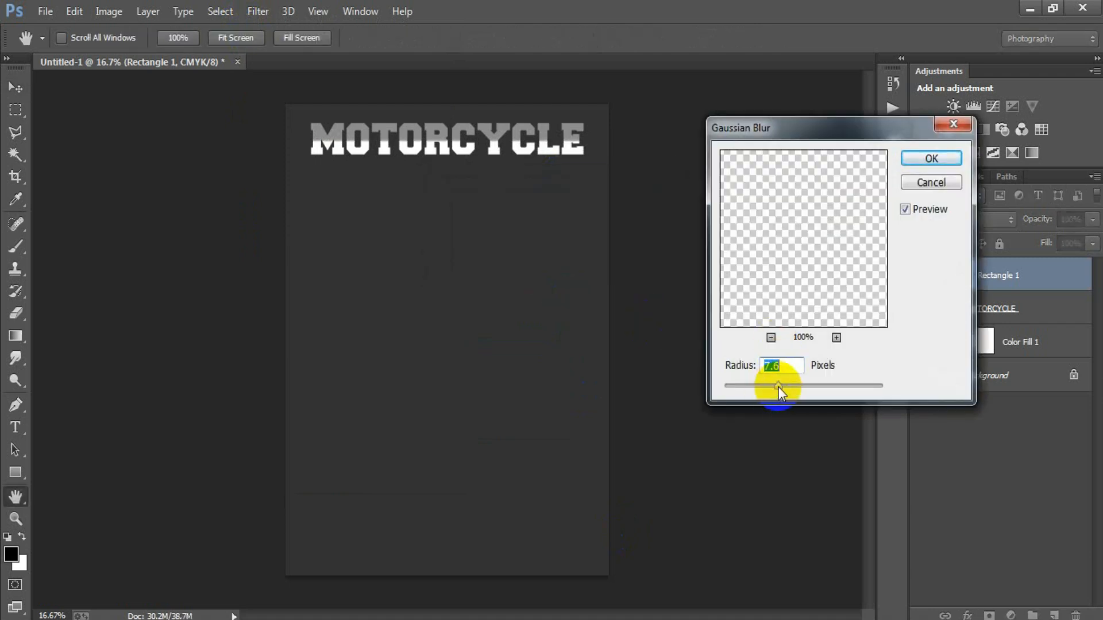
pyautogui.moveTo(788, 387)
pyautogui.mouseDown()
pyautogui.moveTo(815, 387)
pyautogui.moveTo(801, 390)
pyautogui.mouseUp()
pyautogui.click(931, 158)
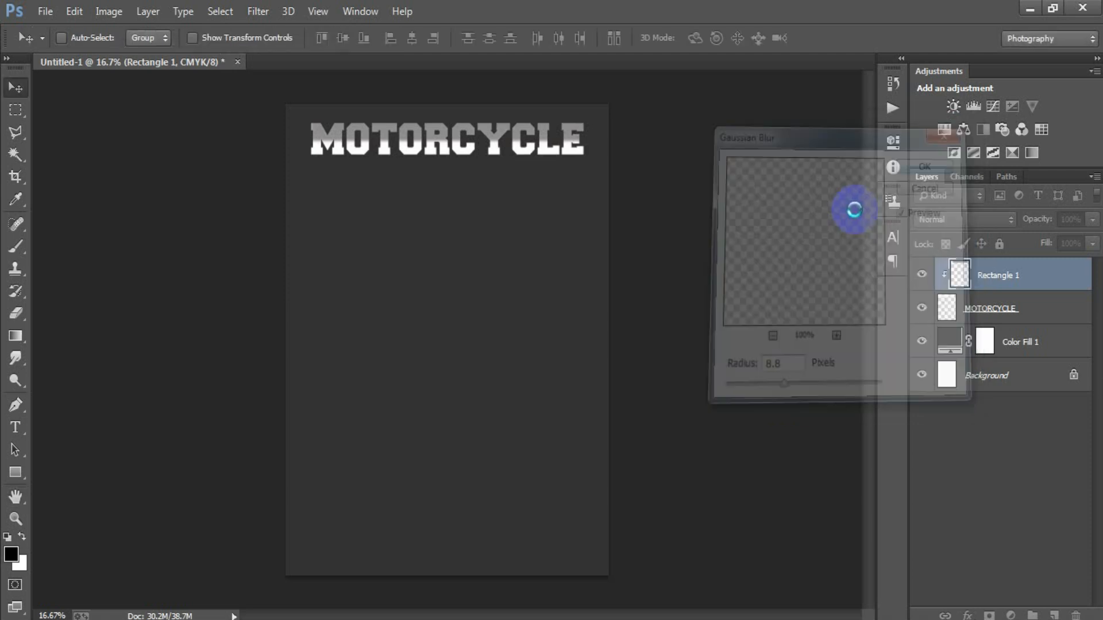
# Step: Widen the blurred rectangle past both ends of the lettering and merge it with the MOTORCYCLE layer
pyautogui.hotkey('ctrl', 't')
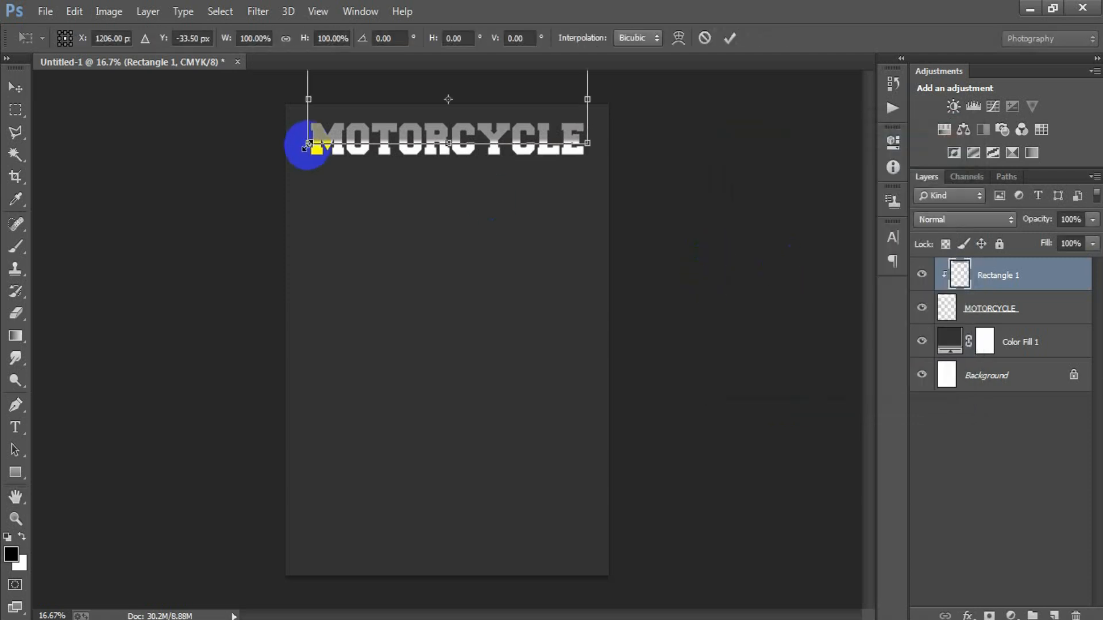
pyautogui.moveTo(309, 98); pyautogui.dragTo(294, 100)
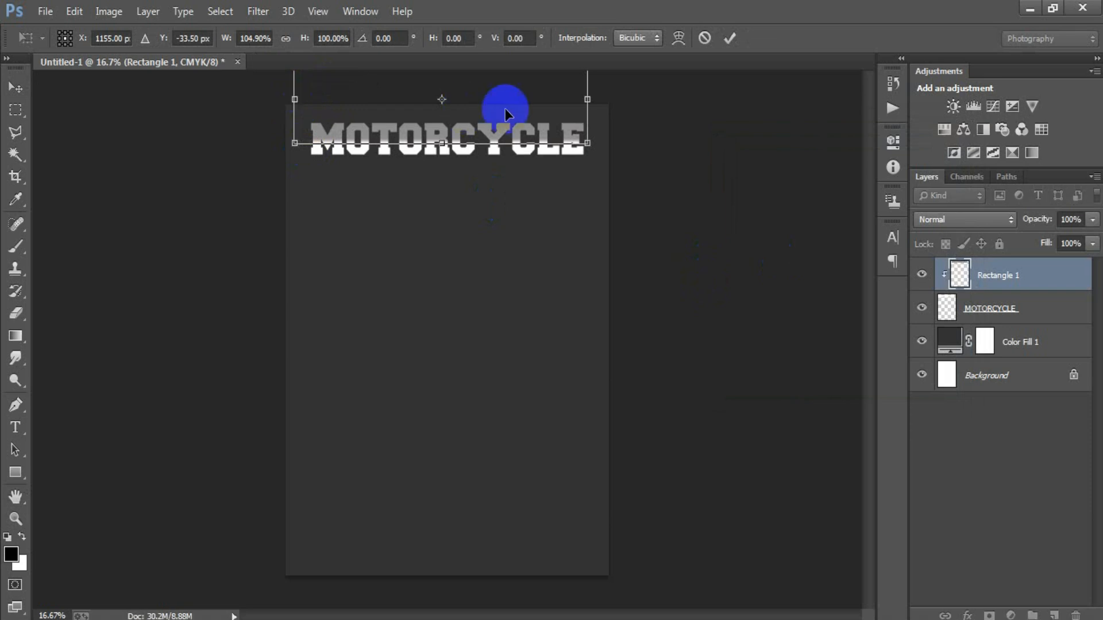
pyautogui.moveTo(589, 110); pyautogui.dragTo(609, 104)
pyautogui.click(730, 37)
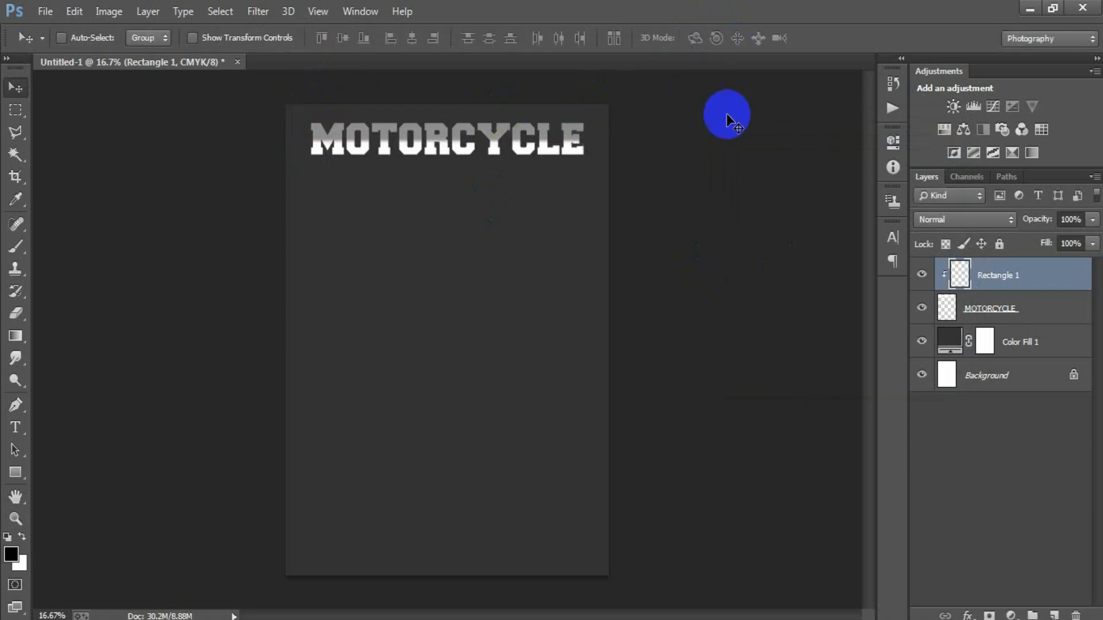
pyautogui.keyDown('shift'); pyautogui.click(1009, 311); pyautogui.keyUp('shift')
pyautogui.hotkey('ctrl', 'e')
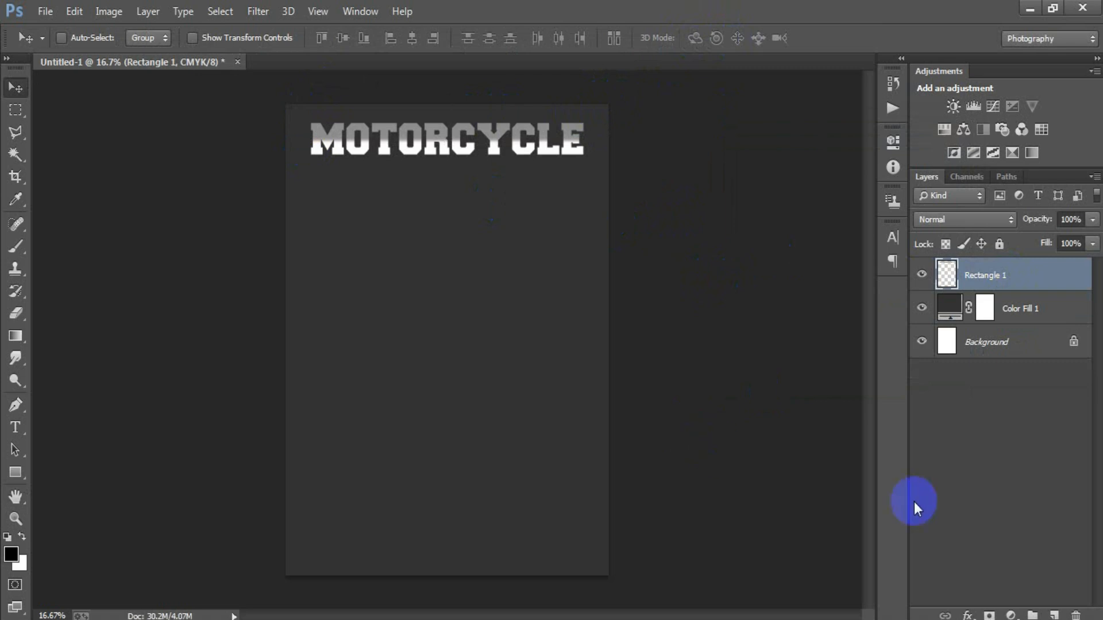
# Step: Add the text RACE on a new layer below the MOTORCYCLE heading
pyautogui.click(1054, 614)
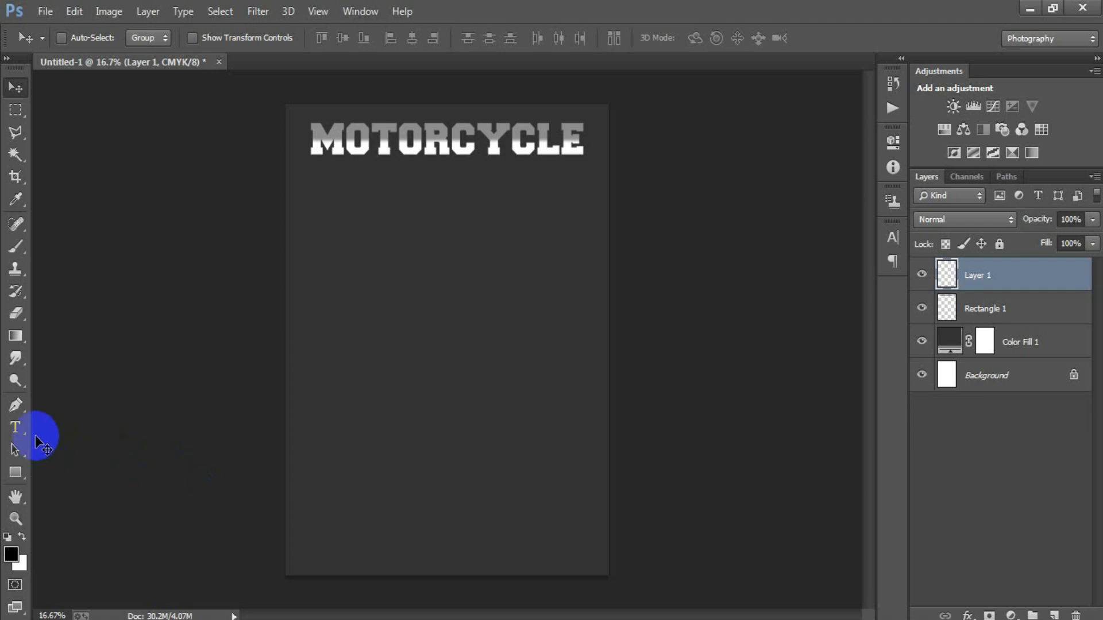
pyautogui.click(22, 427)
pyautogui.click(374, 267)
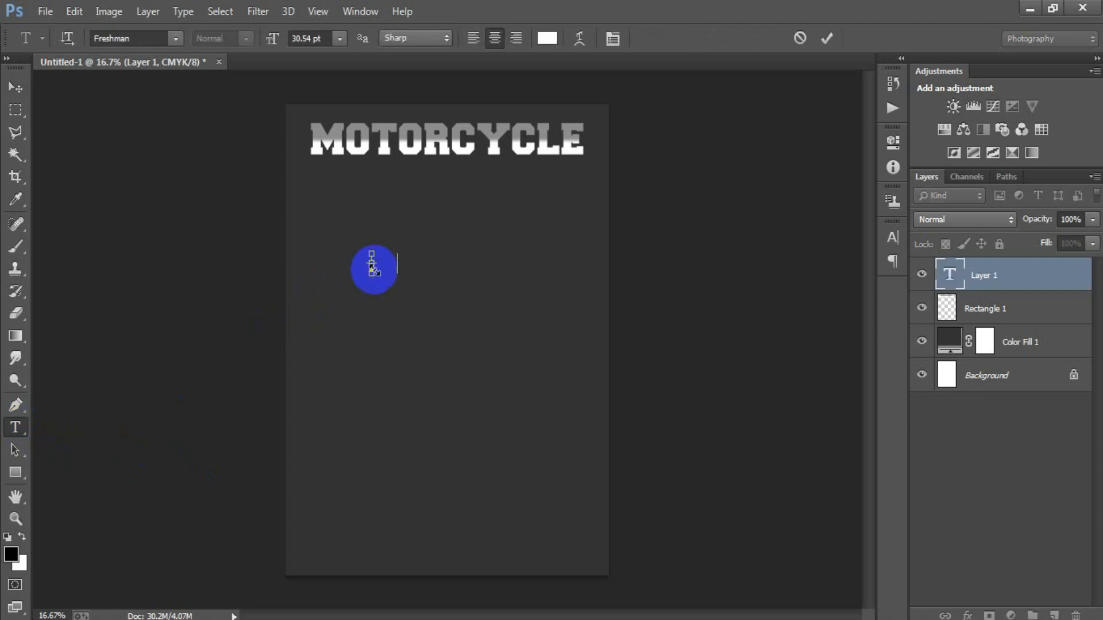
pyautogui.write('RACE')
pyautogui.click(16, 87)
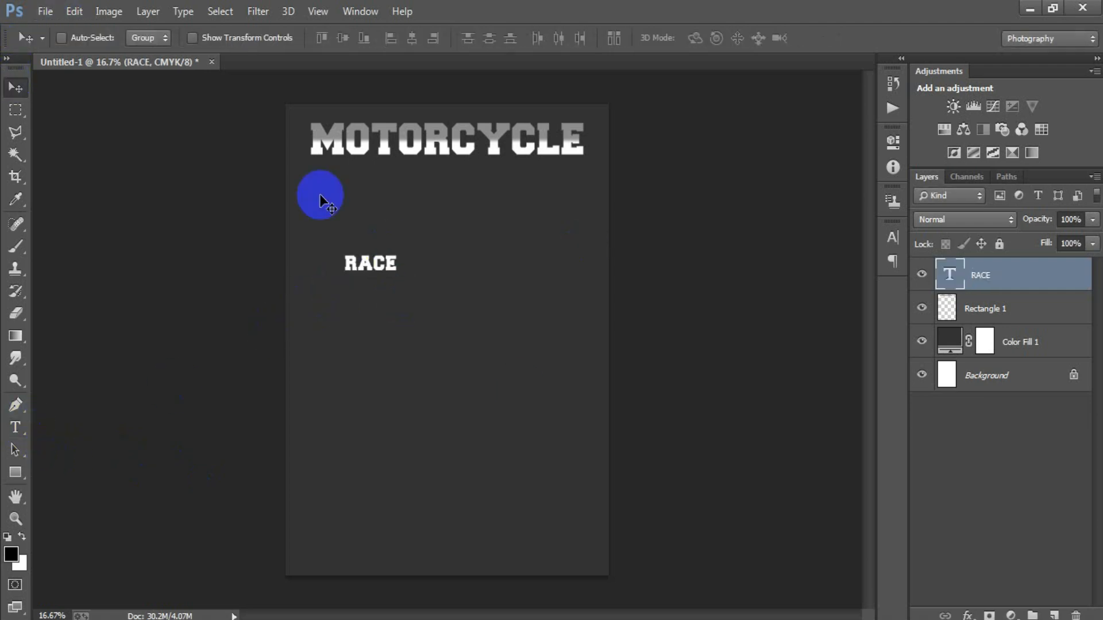
# Step: Set the font of the RACE text to Iron & Brine
pyautogui.click(894, 241)
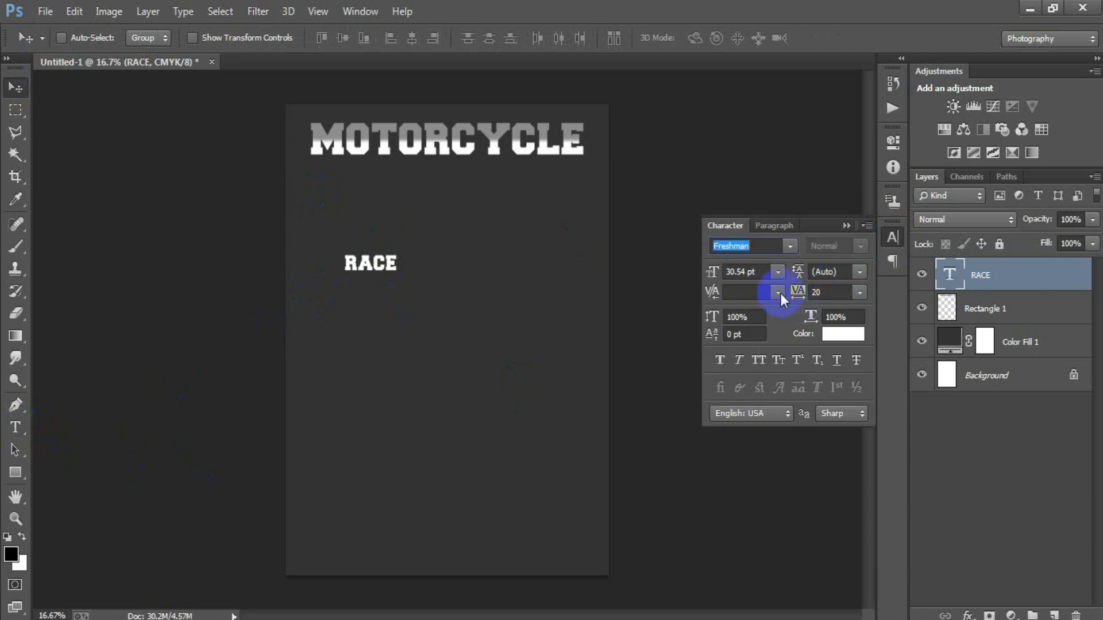
pyautogui.click(745, 253)
pyautogui.write('Iron & Brine')
pyautogui.press('Return')
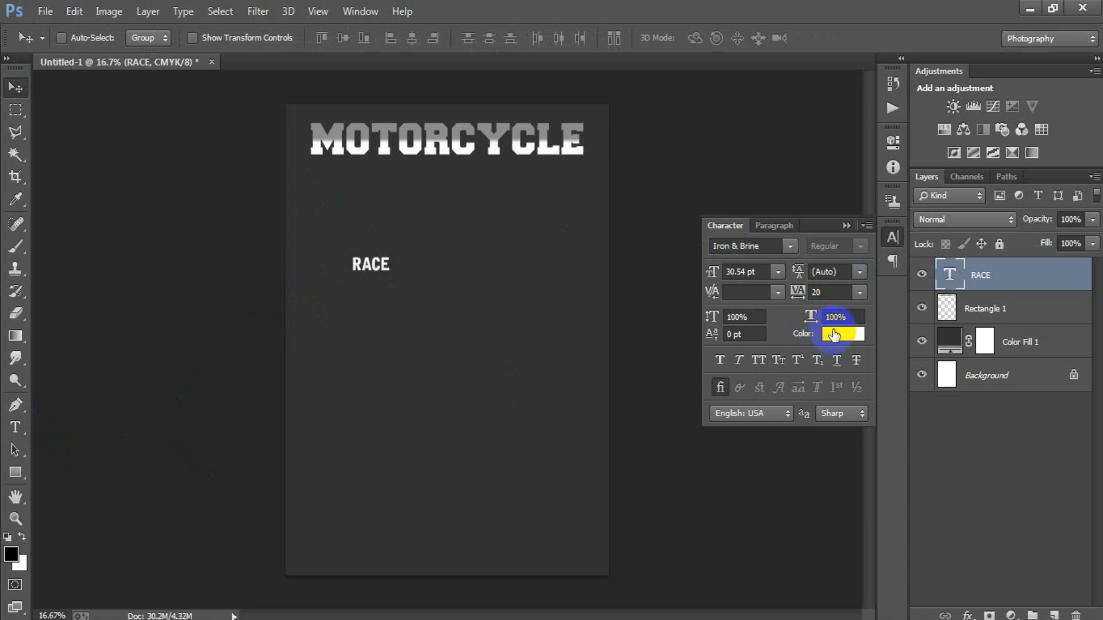
# Step: Change the color of the RACE text to orange FF8B00
pyautogui.click(834, 334)
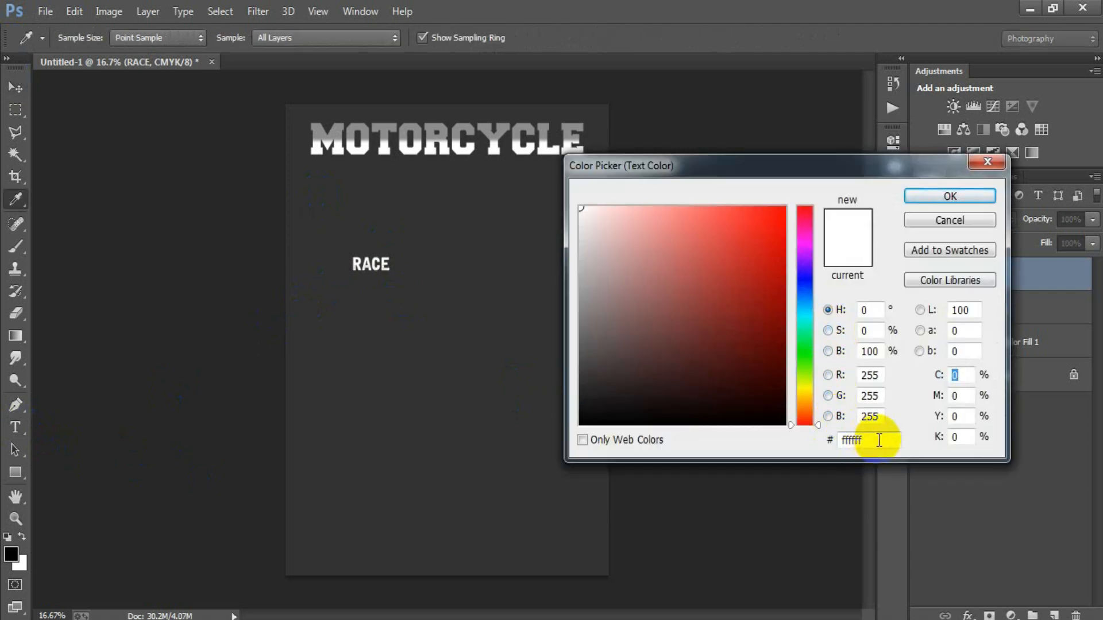
pyautogui.moveTo(874, 439); pyautogui.dragTo(793, 456)
pyautogui.write('F')
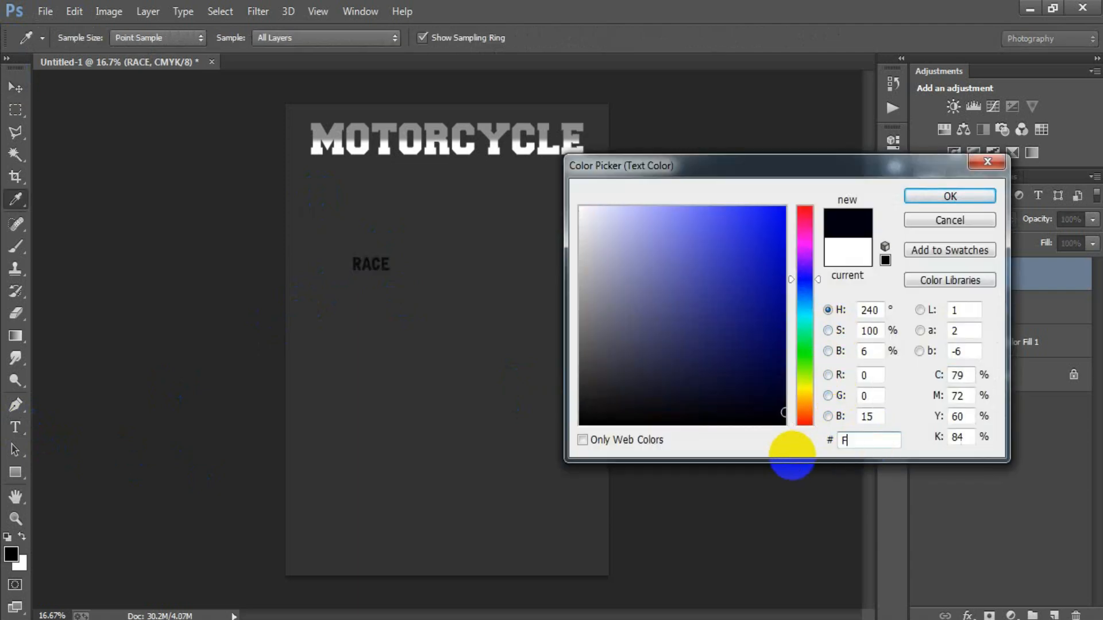
pyautogui.write('F8B00')
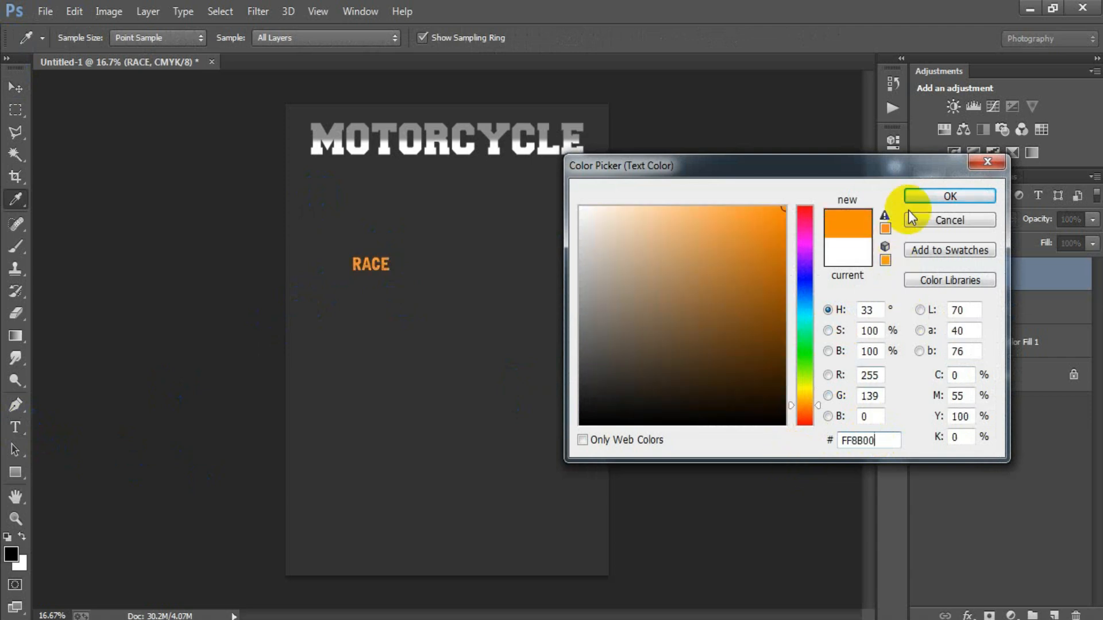
pyautogui.click(919, 197)
# Step: Scale the RACE text up proportionally to about 317%
pyautogui.hotkey('ctrl', 't')
pyautogui.moveTo(383, 276); pyautogui.dragTo(429, 302)
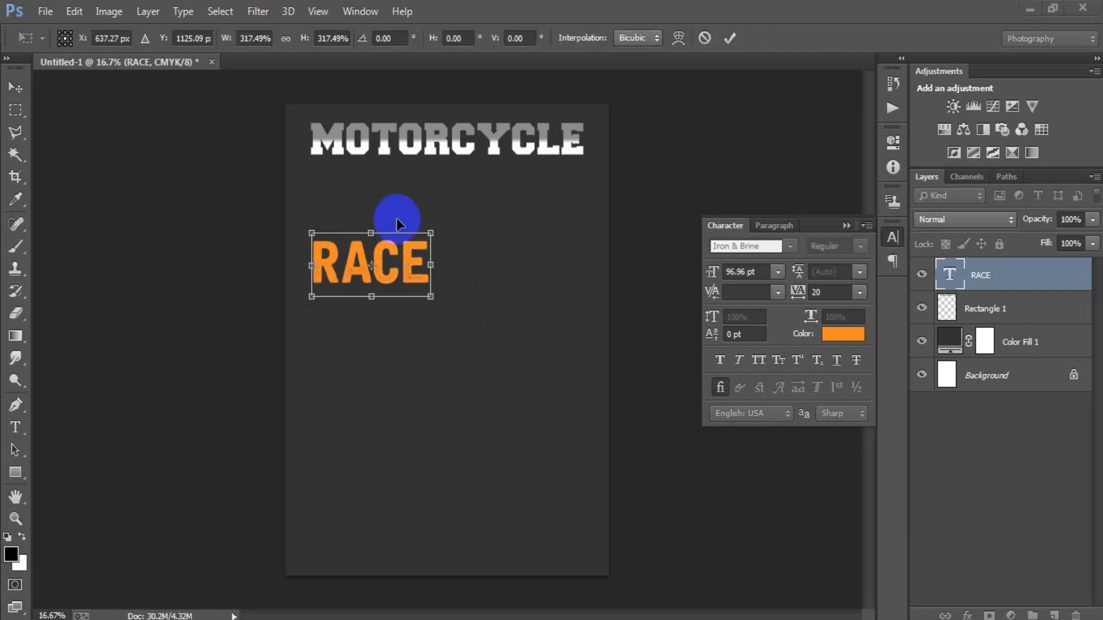
pyautogui.click(731, 39)
# Step: Move RACE directly beneath MOTORCYCLE and nudge it until its left edge lines up with the heading's
pyautogui.moveTo(357, 275); pyautogui.dragTo(356, 190)
pyautogui.press('Down')
pyautogui.press('Down')
pyautogui.press('Down')
pyautogui.press('Down')
pyautogui.press('Down')
pyautogui.press('Down')
pyautogui.press('Down')
pyautogui.press('Down')
pyautogui.press('Down')
pyautogui.press('Down')
pyautogui.press('Left')
pyautogui.press('Left')
pyautogui.press('Left')
pyautogui.press('Left')
pyautogui.press('Left')
pyautogui.press('Left')
pyautogui.press('Left')
pyautogui.press('Left')
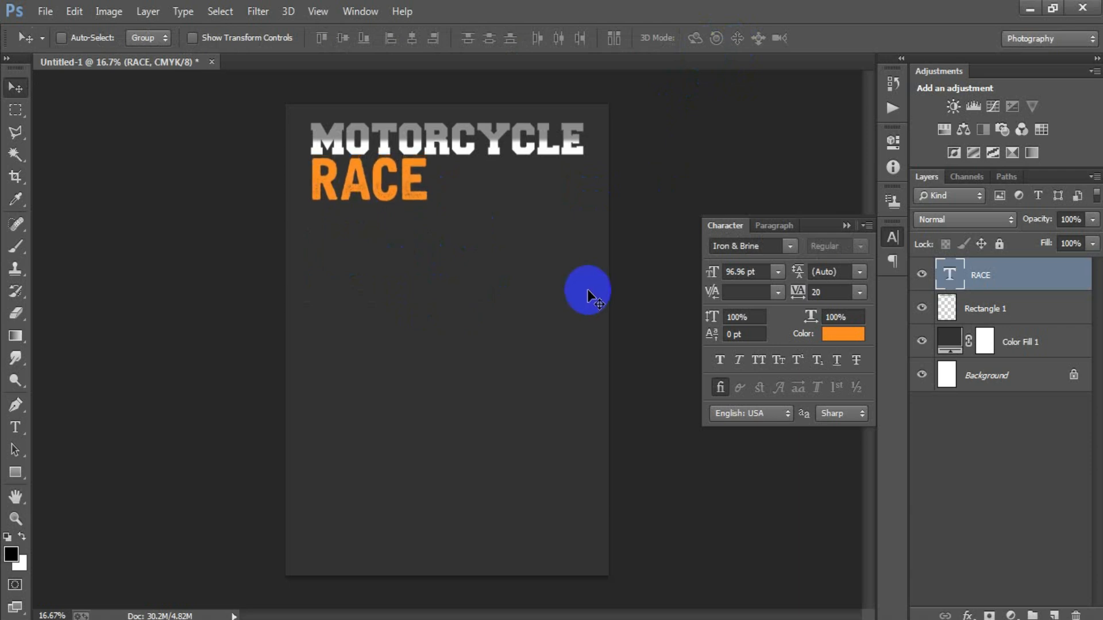
pyautogui.press('Down')
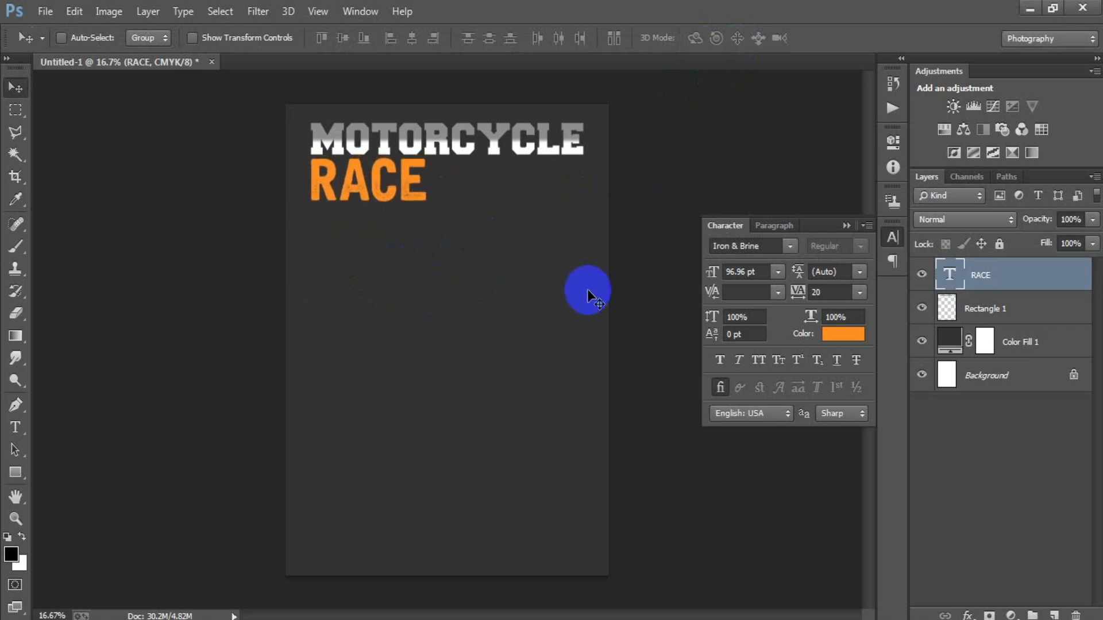
# Step: Stretch the RACE text slightly wider toward the right, keeping its left edge in place
pyautogui.hotkey('ctrl', 't')
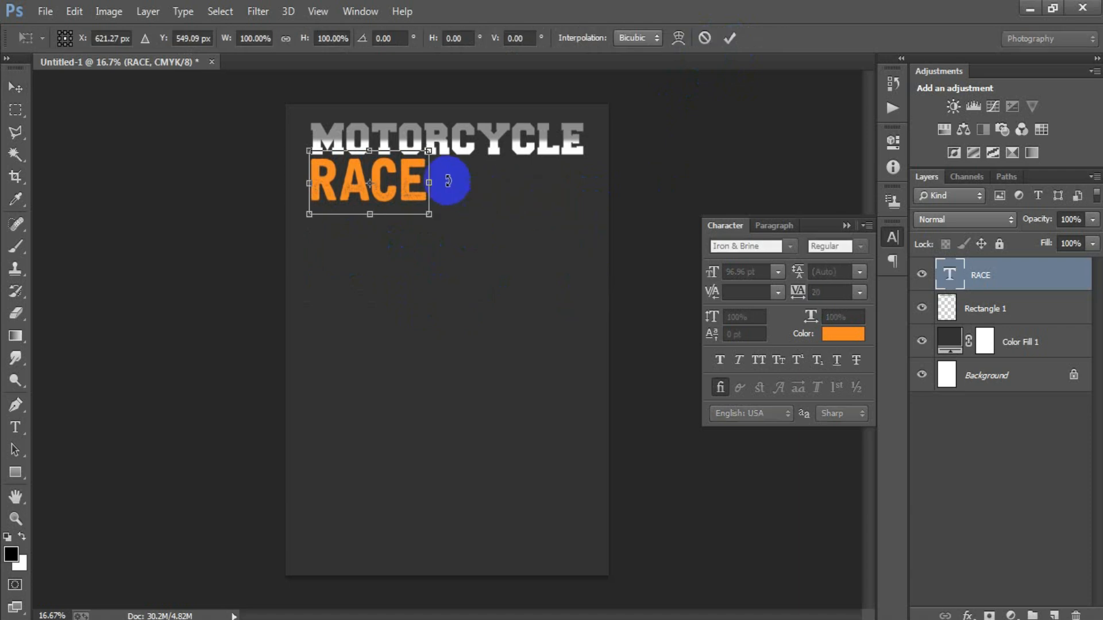
pyautogui.moveTo(430, 182); pyautogui.dragTo(438, 181)
pyautogui.click(730, 37)
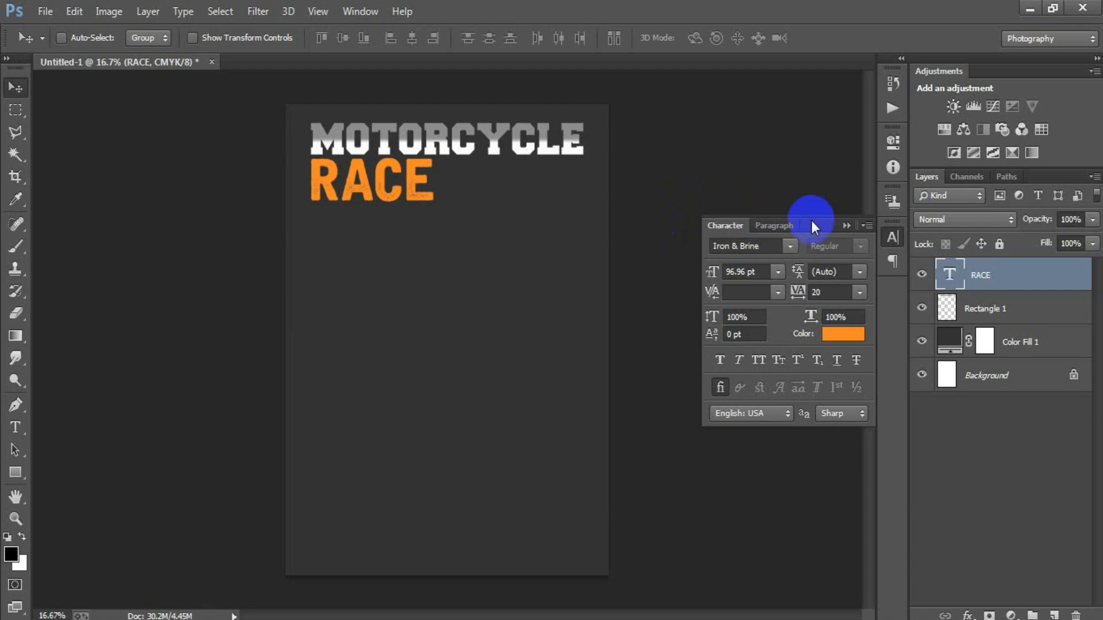
pyautogui.click(845, 226)
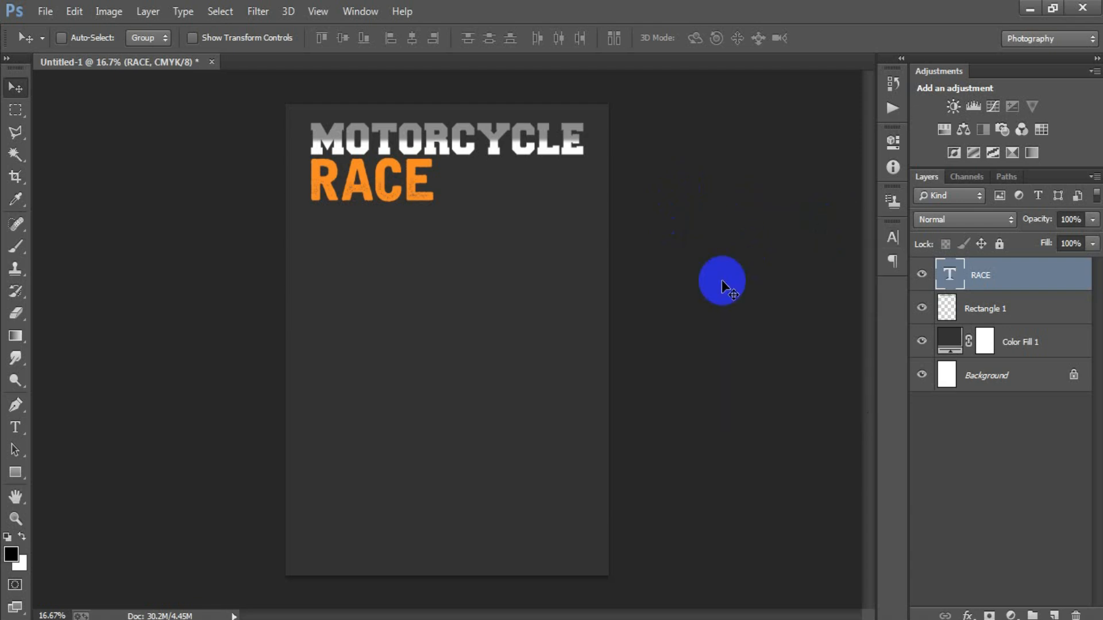
# Step: Draw a narrow upright rectangle about 114 by 258 px just right of RACE on a new layer
pyautogui.click(1054, 615)
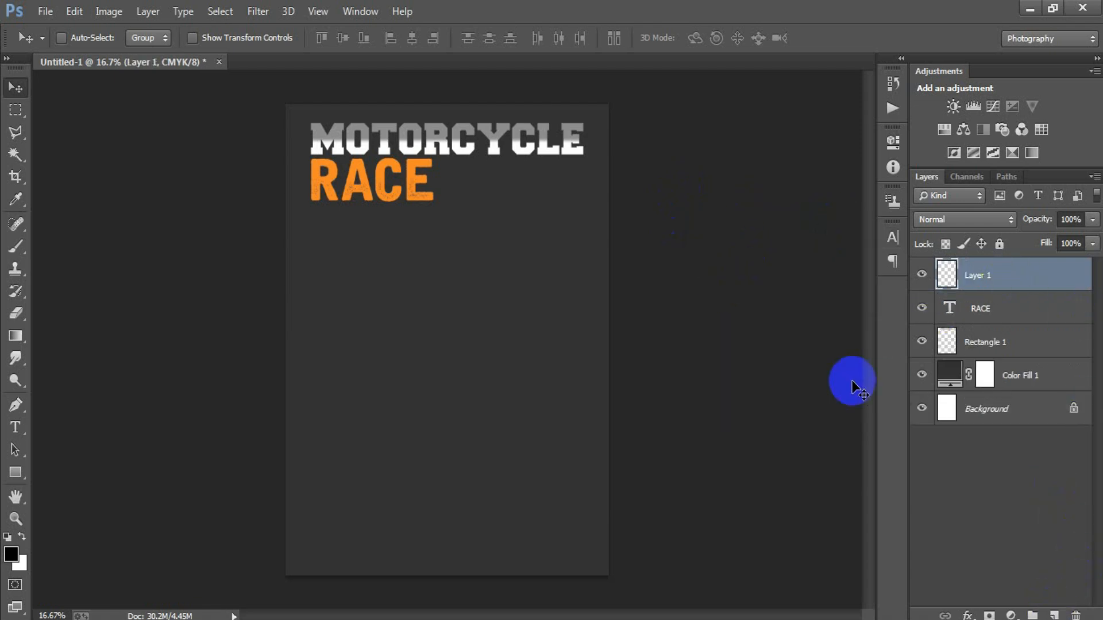
pyautogui.moveTo(15, 472); pyautogui.dragTo(43, 475)
pyautogui.click(43, 475)
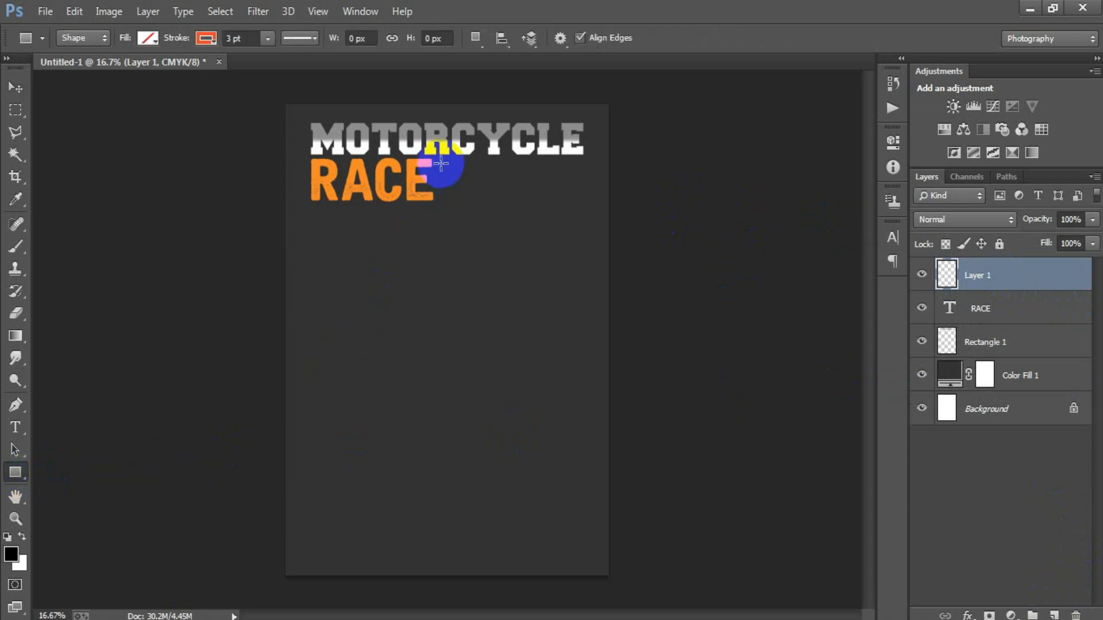
pyautogui.moveTo(440, 164); pyautogui.dragTo(455, 198)
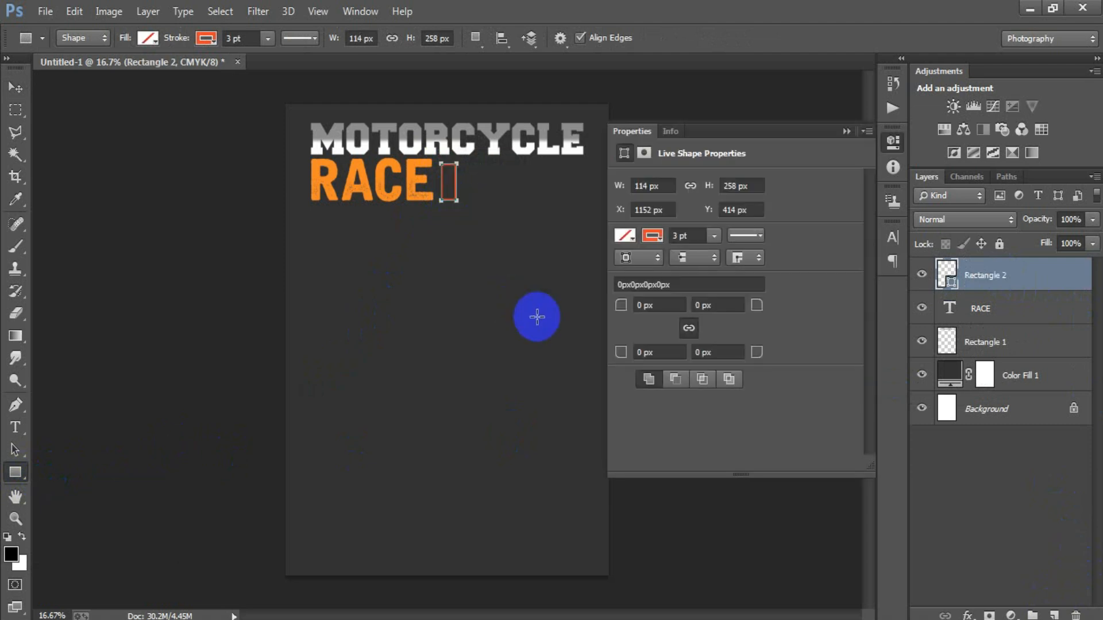
# Step: Fill the narrow rectangle with grey 8d8d8d and remove its stroke
pyautogui.click(624, 236)
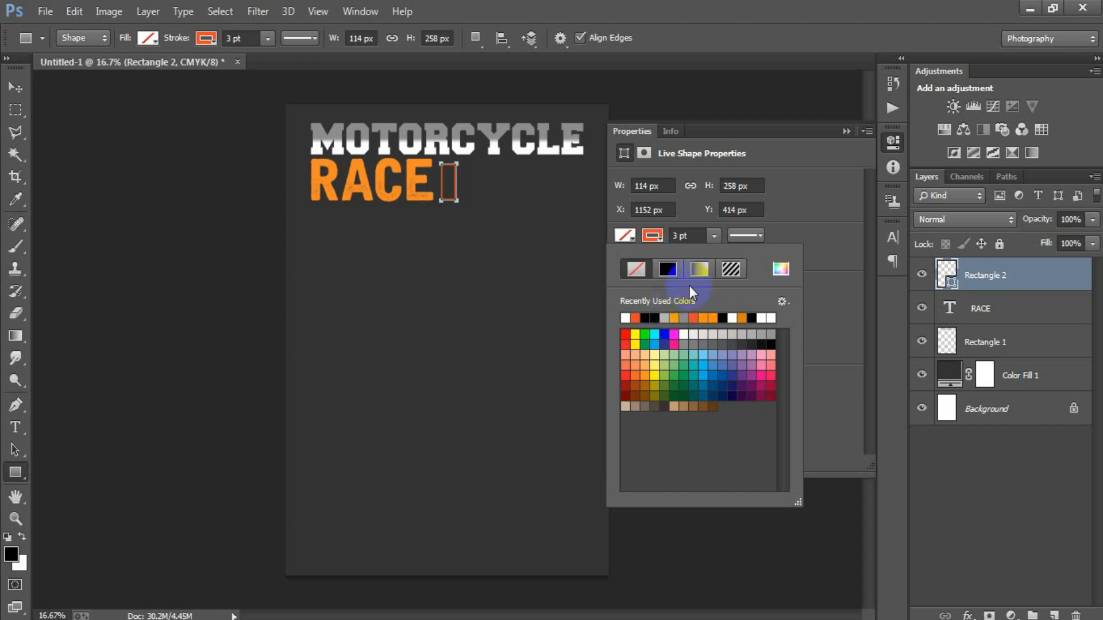
pyautogui.click(780, 270)
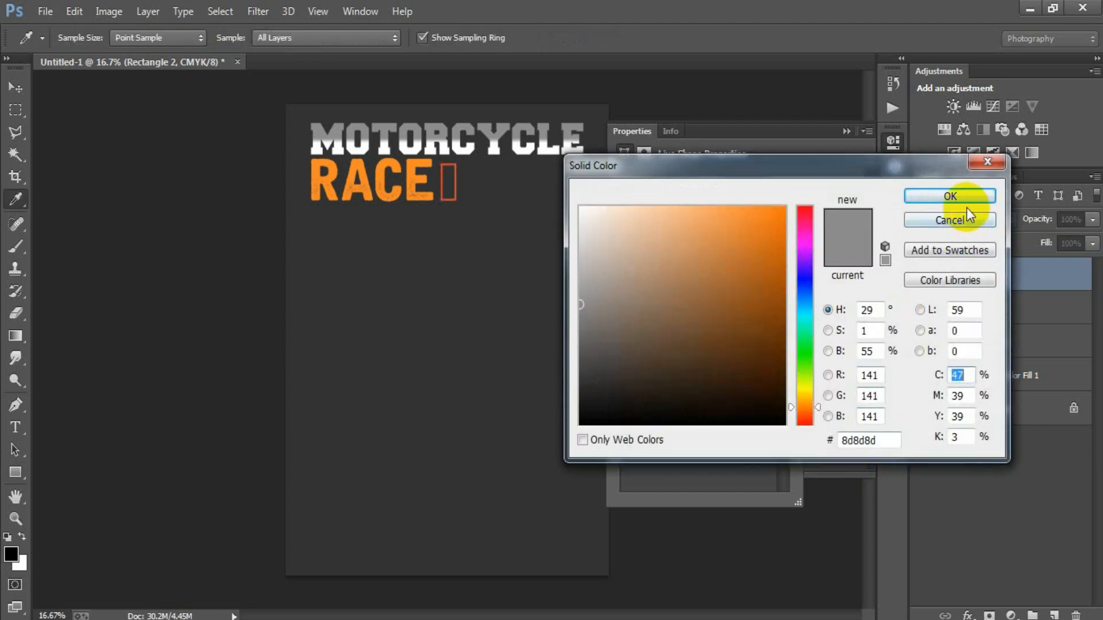
pyautogui.click(953, 199)
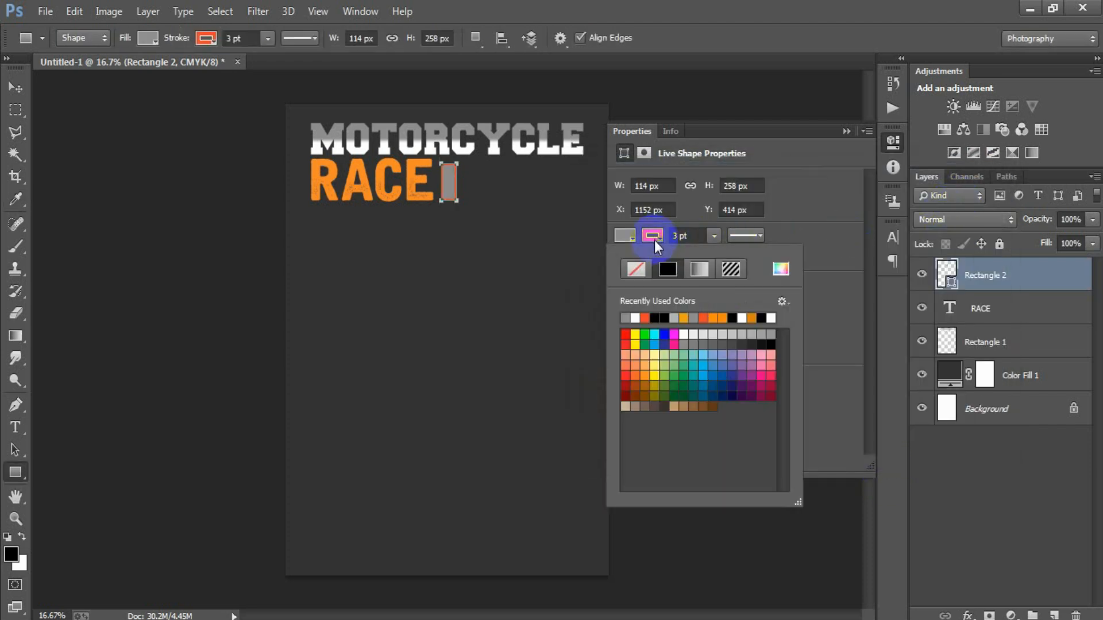
pyautogui.click(636, 270)
pyautogui.click(846, 131)
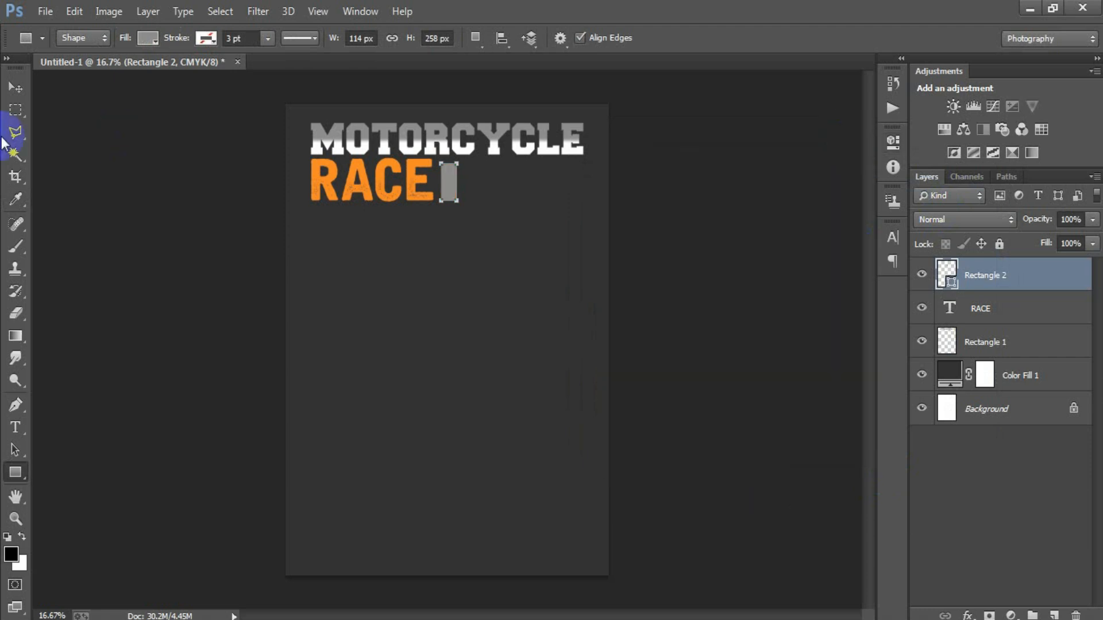
pyautogui.click(15, 89)
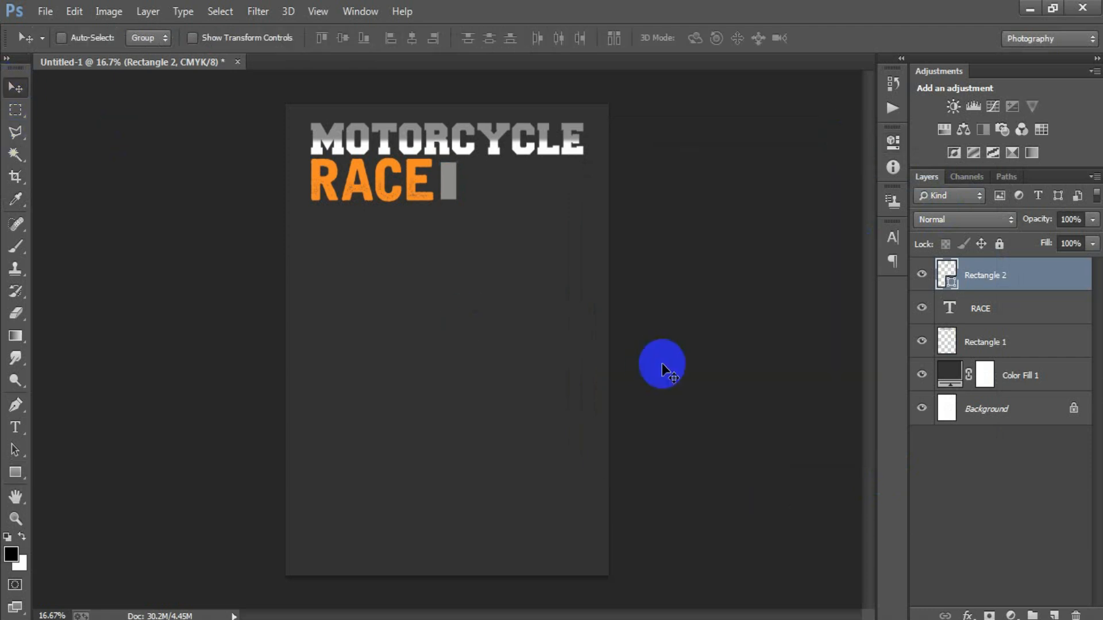
# Step: Duplicate the grey bar three times and place the copies side by side to its right with small gaps
pyautogui.hotkey('ctrl', 'j')
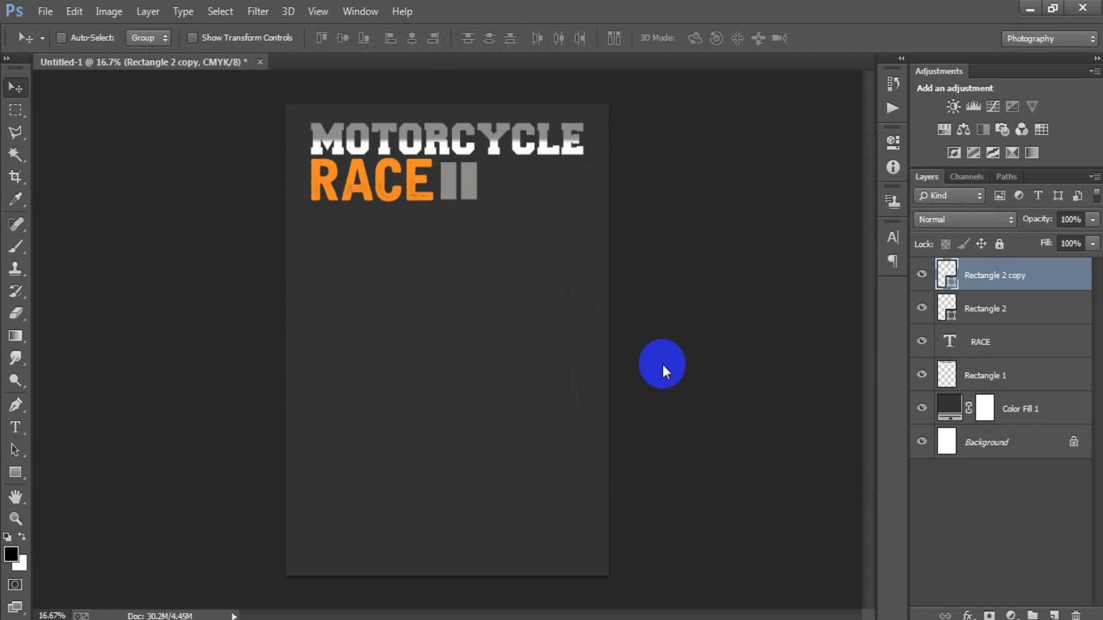
pyautogui.hotkey('ctrl', 'j')
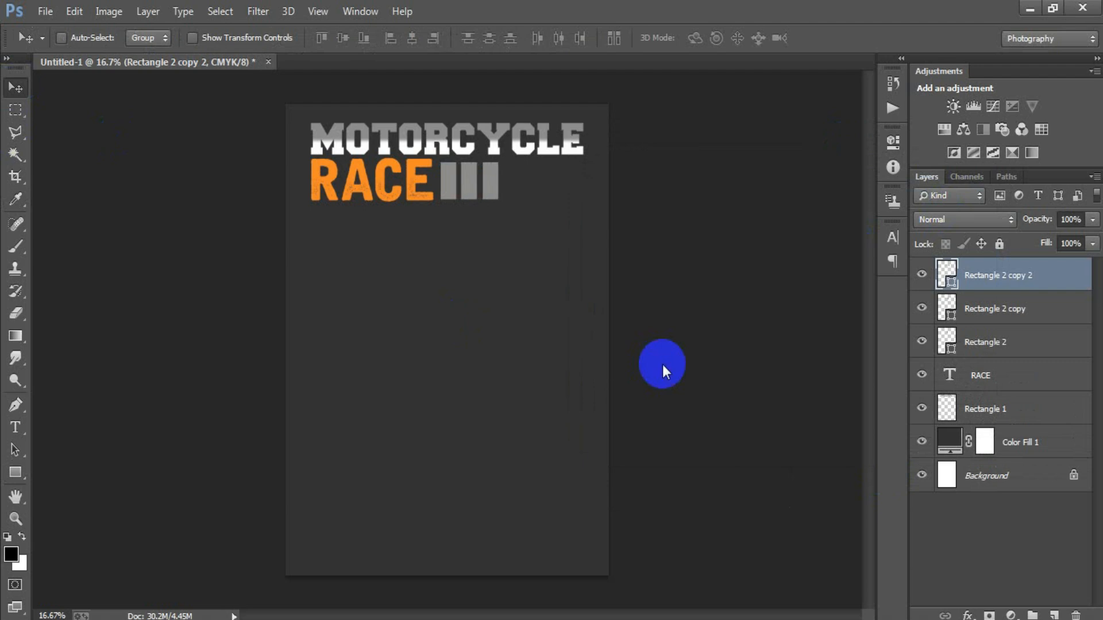
pyautogui.hotkey('ctrl', 'j')
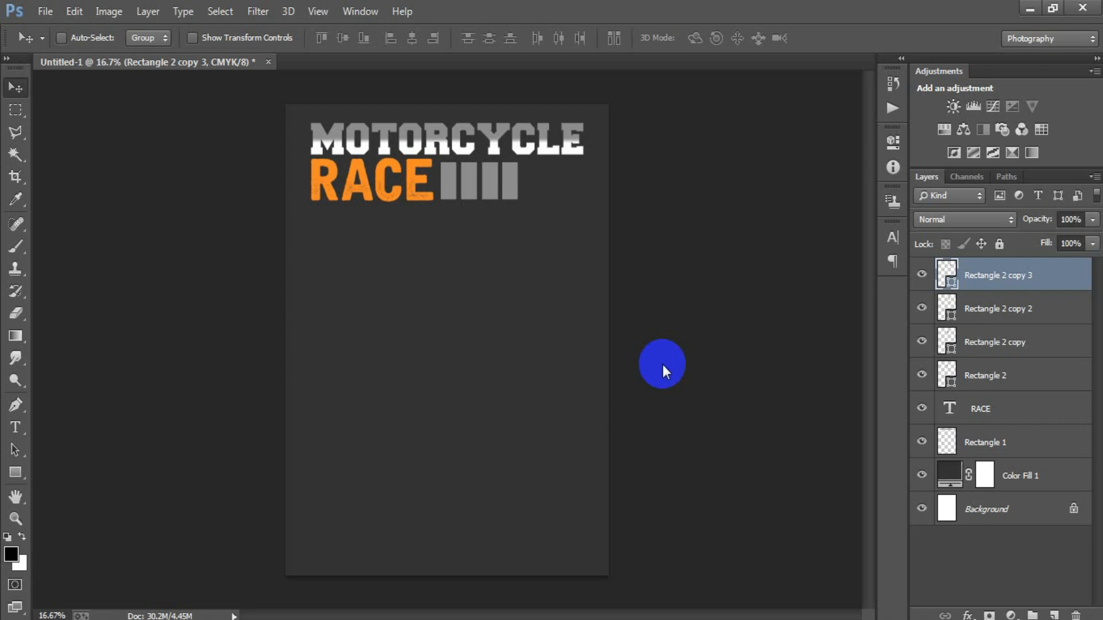
# Step: Duplicate the last two bars together, shift them right to extend the row, and add a seventh bar at its end
pyautogui.keyDown('shift'); pyautogui.click(1019, 308); pyautogui.keyUp('shift')
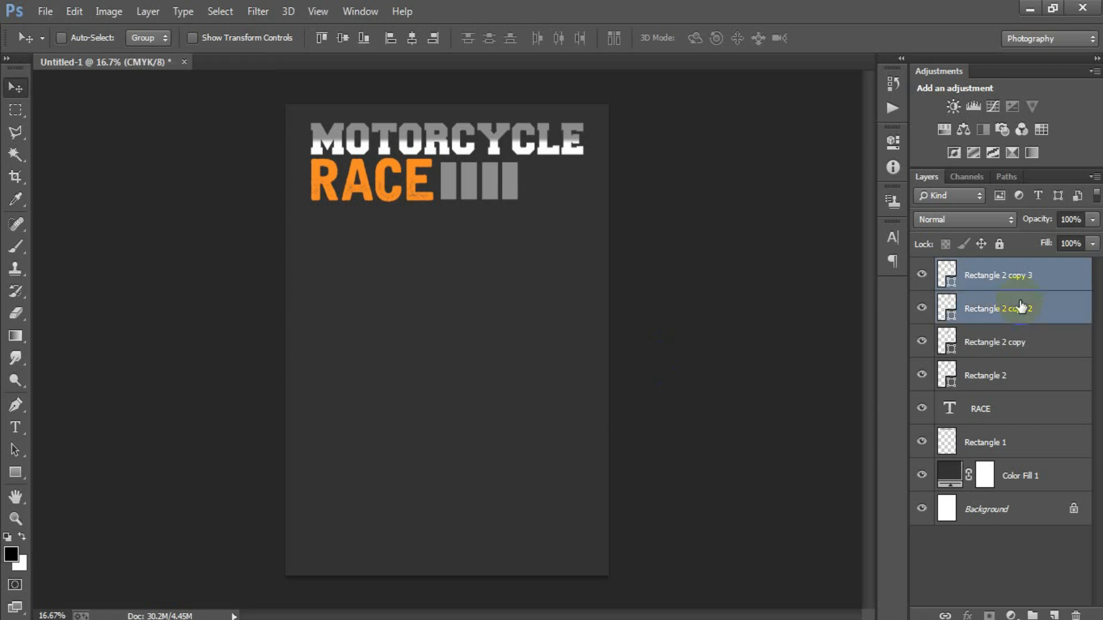
pyautogui.hotkey('ctrl', 'j')
pyautogui.hotkey('shift', 'Right')
pyautogui.hotkey('shift', 'Right')
pyautogui.hotkey('shift', 'Right')
pyautogui.hotkey('shift', 'Right')
pyautogui.hotkey('shift', 'Right')
pyautogui.hotkey('shift', 'Right')
pyautogui.hotkey('shift', 'Right')
pyautogui.hotkey('shift', 'Right')
pyautogui.hotkey('shift', 'Right')
pyautogui.hotkey('shift', 'Right')
pyautogui.hotkey('shift', 'Right')
pyautogui.hotkey('shift', 'Right')
pyautogui.hotkey('shift', 'Right')
pyautogui.hotkey('shift', 'Right')
pyautogui.hotkey('shift', 'Right')
pyautogui.hotkey('shift', 'Right')
pyautogui.hotkey('shift', 'Right')
pyautogui.hotkey('shift', 'Right')
pyautogui.hotkey('shift', 'Right')
pyautogui.hotkey('shift', 'Right')
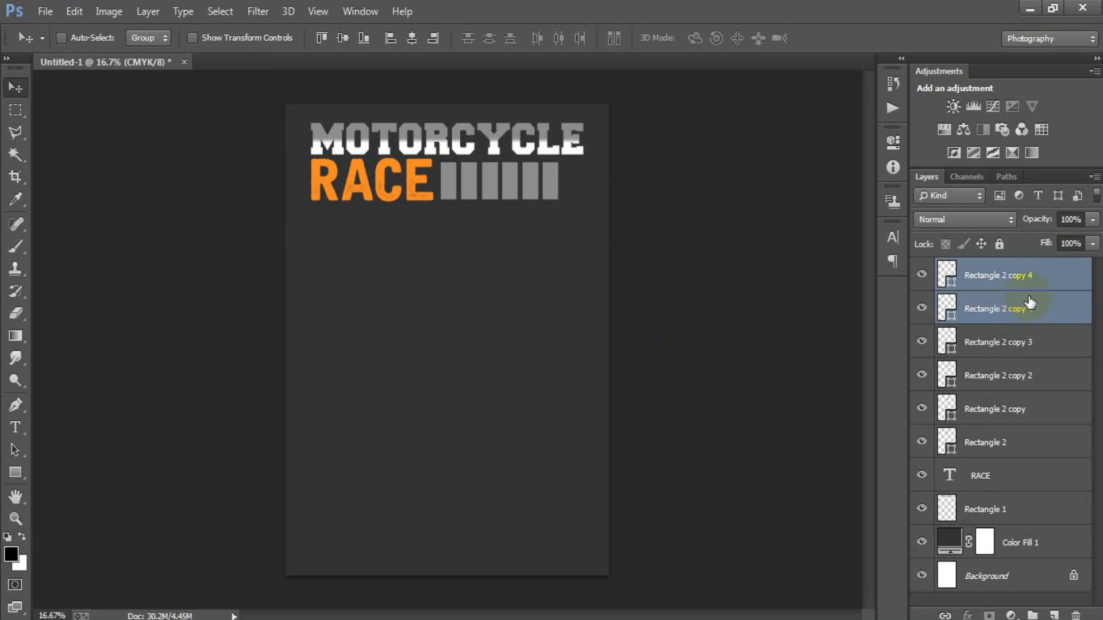
pyautogui.click(1023, 290)
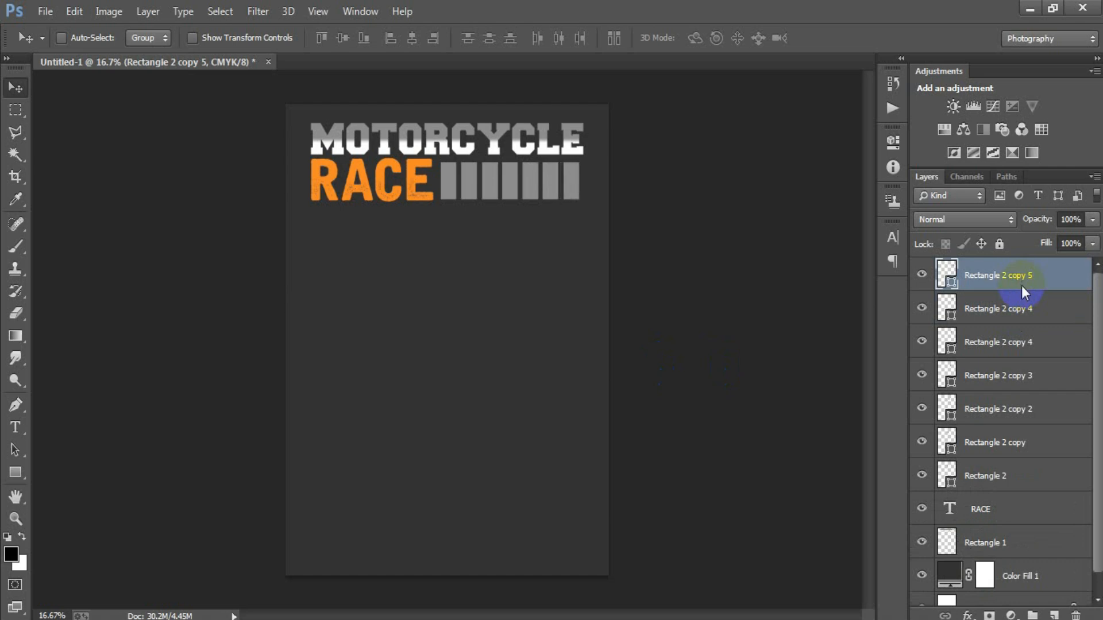
# Step: Distribute the seven grey bars evenly in the row and combine them into a single rasterized layer
pyautogui.keyDown('shift'); pyautogui.click(1002, 477); pyautogui.keyUp('shift')
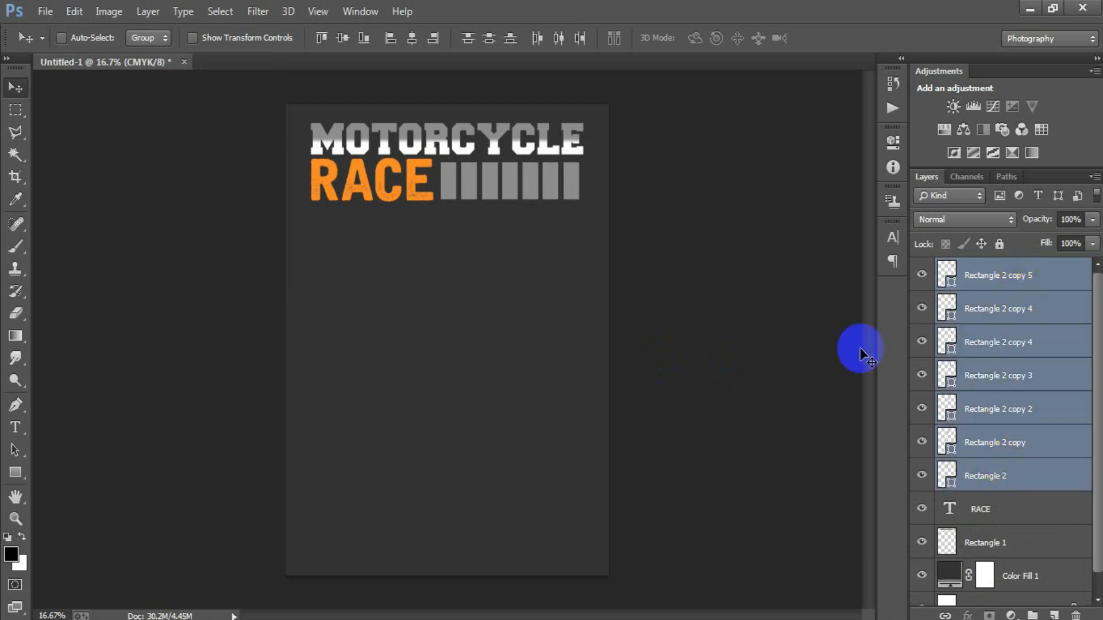
pyautogui.click(553, 40)
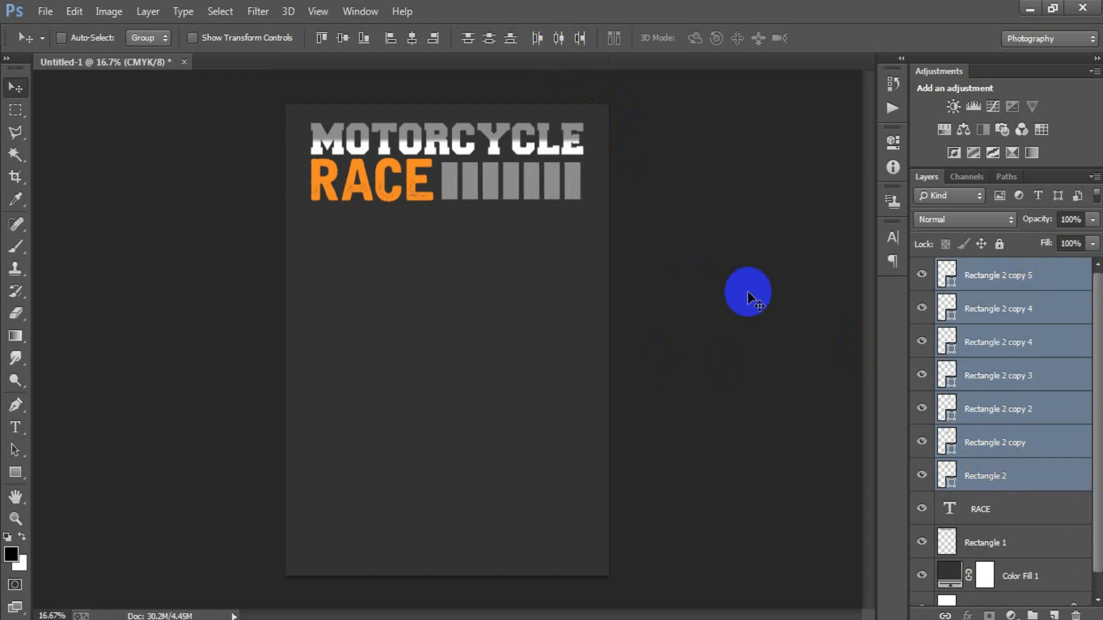
pyautogui.hotkey('ctrl', 'e')
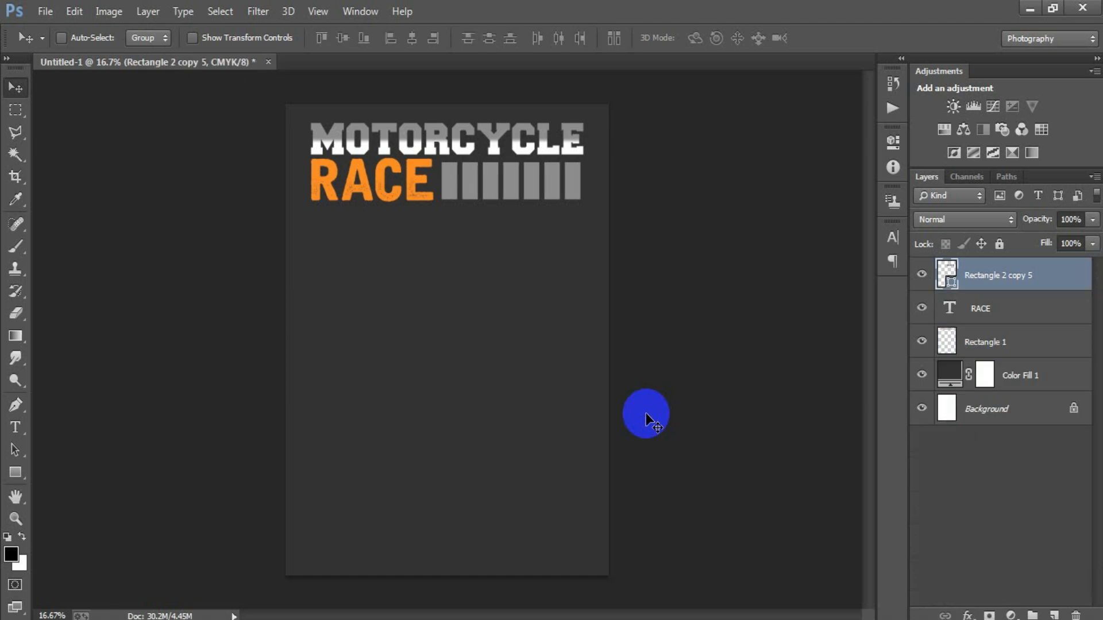
pyautogui.rightClick(1002, 277)
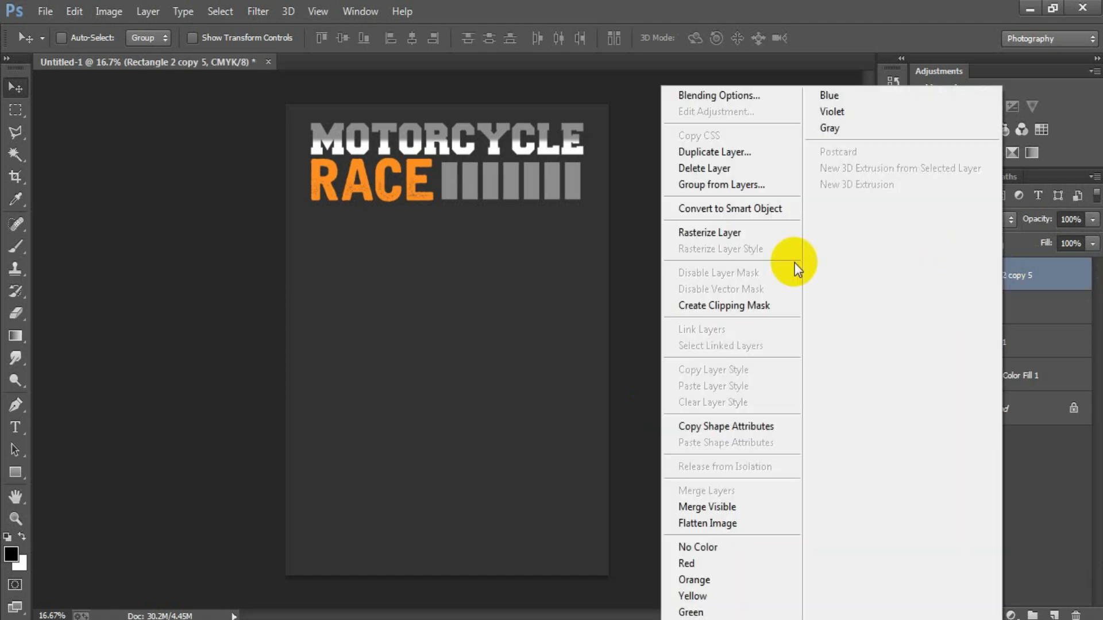
pyautogui.click(725, 240)
# Step: Place the city skyline image with the yellow moon as a linked file directly above the Color Fill 1 layer
pyautogui.click(1024, 377)
pyautogui.click(44, 11)
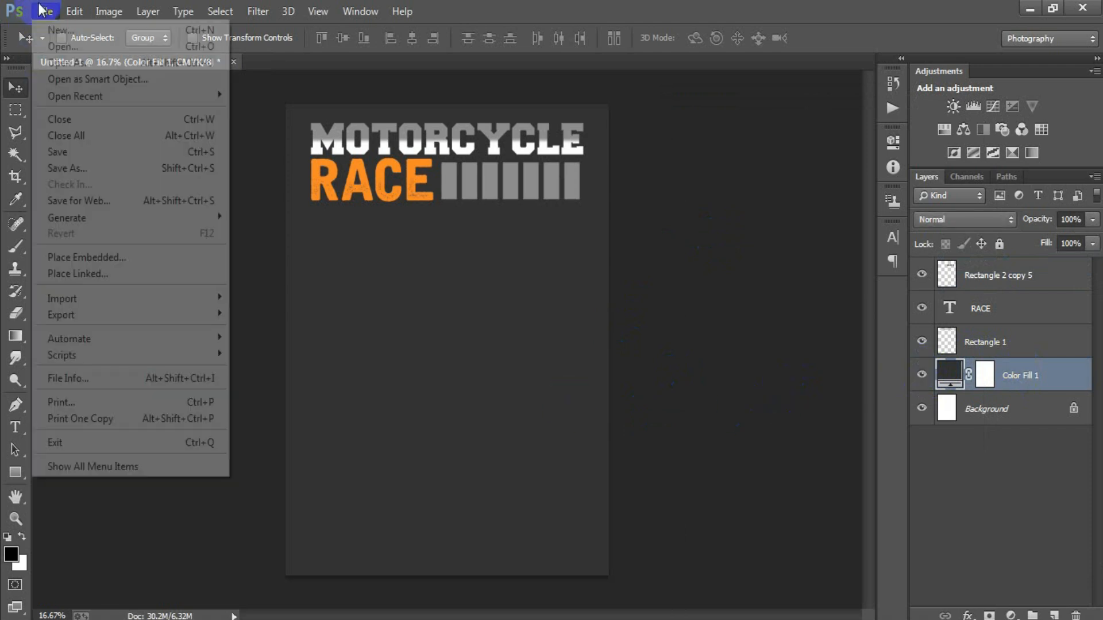
pyautogui.click(107, 274)
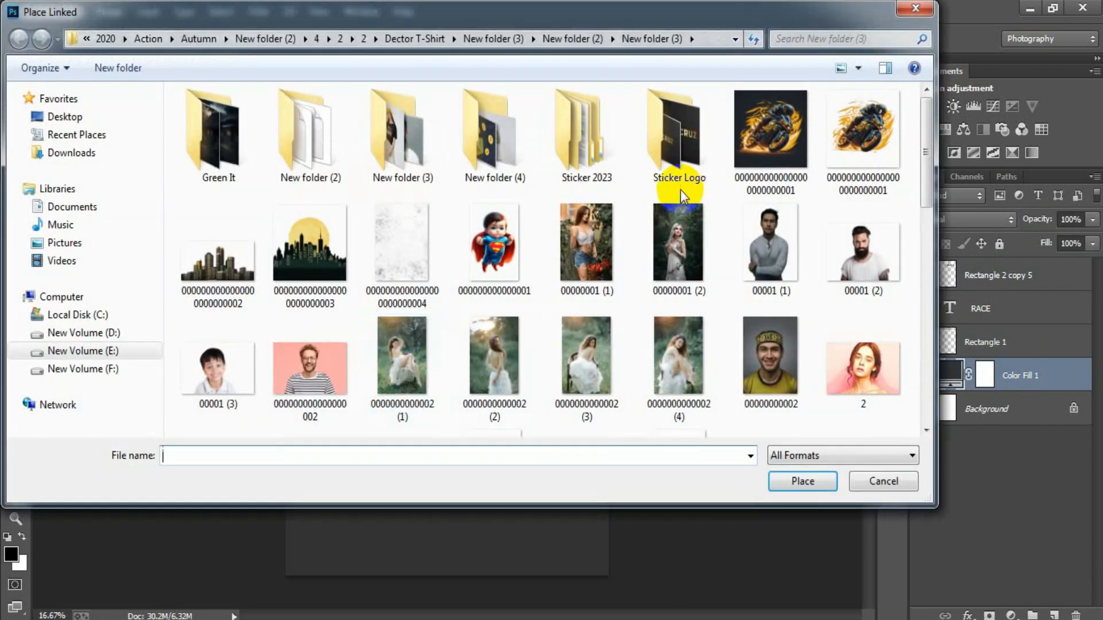
pyautogui.click(298, 264)
pyautogui.doubleClick(297, 264)
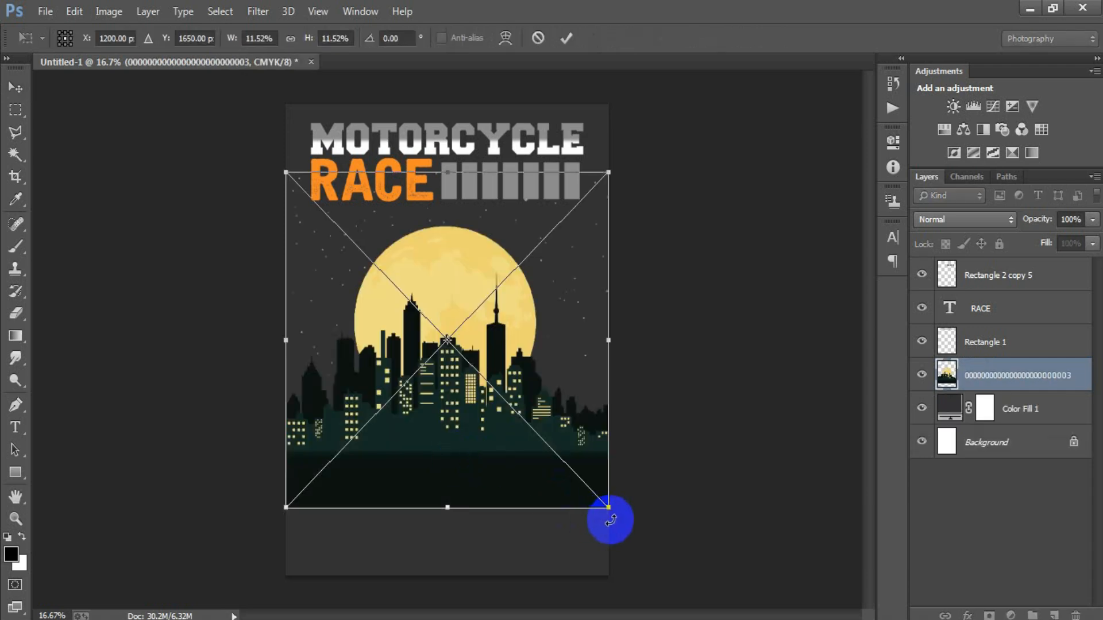
# Step: Scale the placed skyline image to about 10.8% and move it up so the moon sits just below the heading
pyautogui.moveTo(599, 506); pyautogui.dragTo(592, 499)
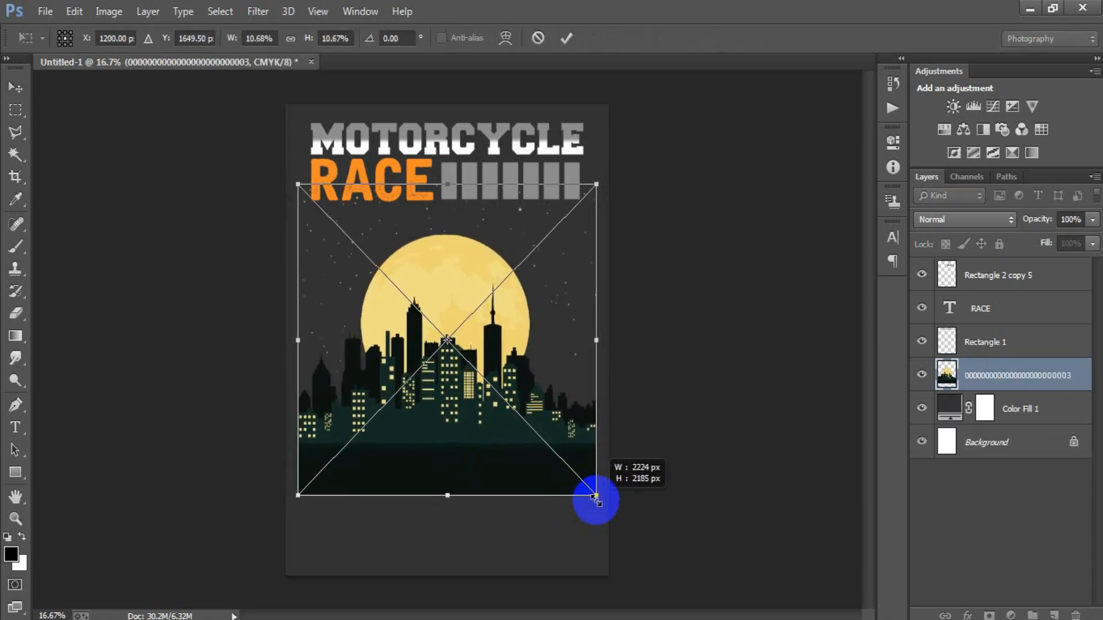
pyautogui.moveTo(571, 424); pyautogui.dragTo(572, 398)
pyautogui.moveTo(597, 466)
pyautogui.mouseDown()
pyautogui.moveTo(593, 457)
pyautogui.moveTo(605, 464)
pyautogui.mouseUp()
pyautogui.click(567, 38)
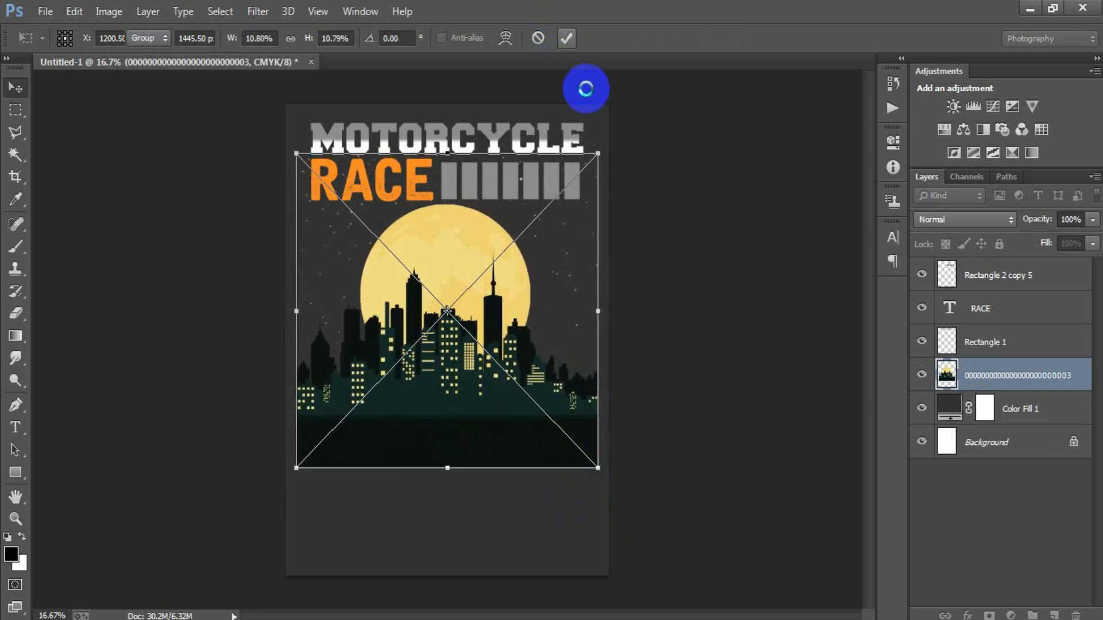
# Step: Enlarge the MOTORCYCLE, RACE and grey bar layers together to about 106.5% and move them slightly up
pyautogui.click(1011, 336)
pyautogui.keyDown('ctrl'); pyautogui.click(1012, 299); pyautogui.keyUp('ctrl')
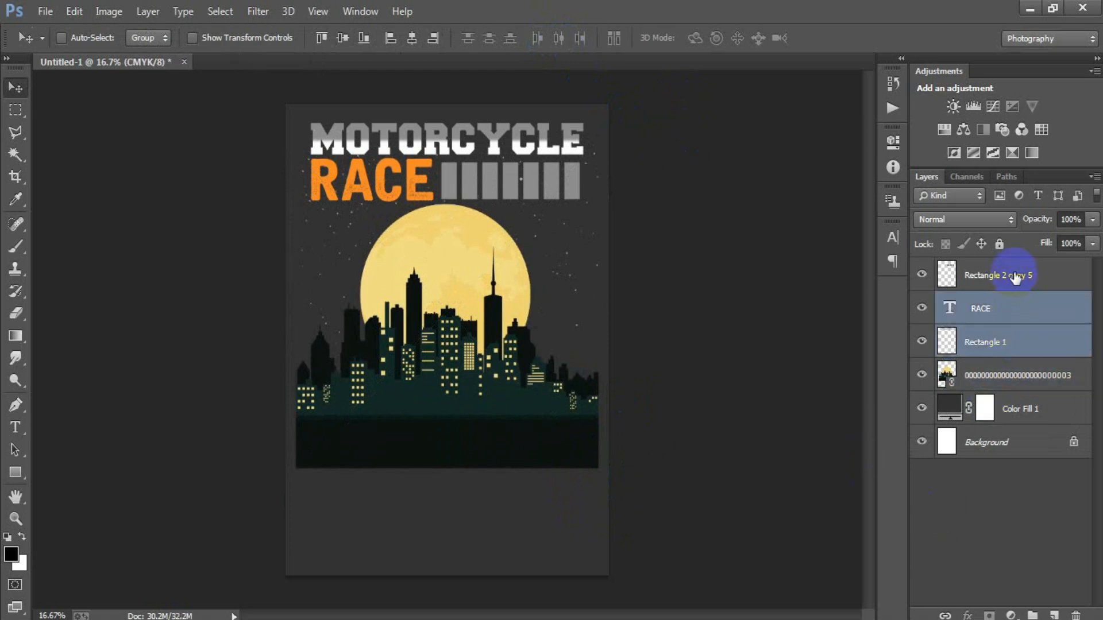
pyautogui.keyDown('ctrl'); pyautogui.click(1015, 278); pyautogui.keyUp('ctrl')
pyautogui.hotkey('ctrl', 't')
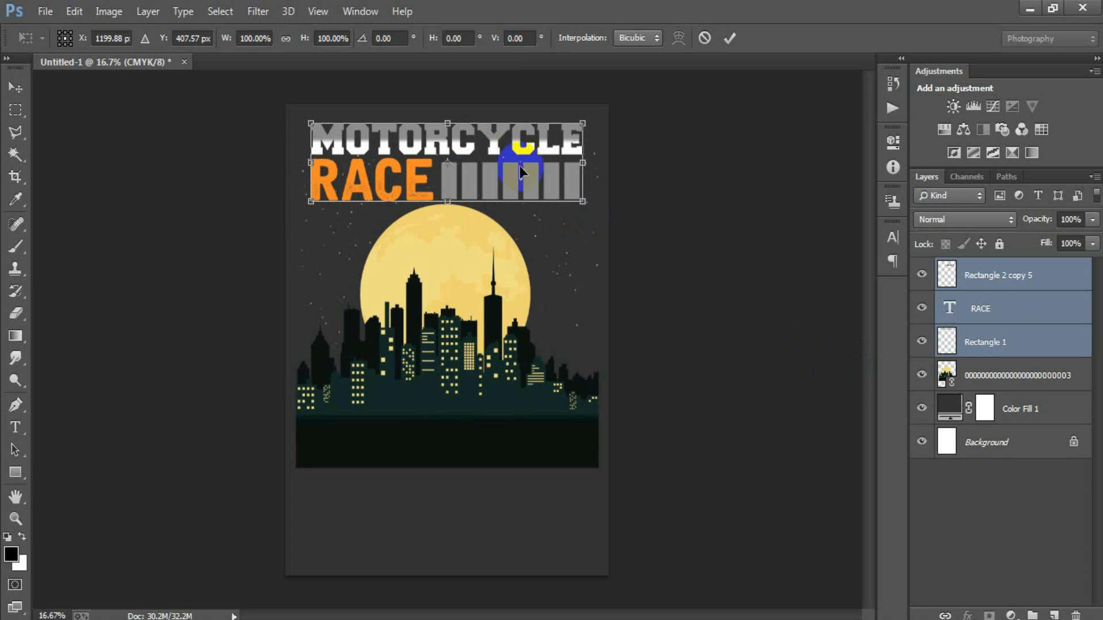
pyautogui.moveTo(584, 202); pyautogui.dragTo(593, 210)
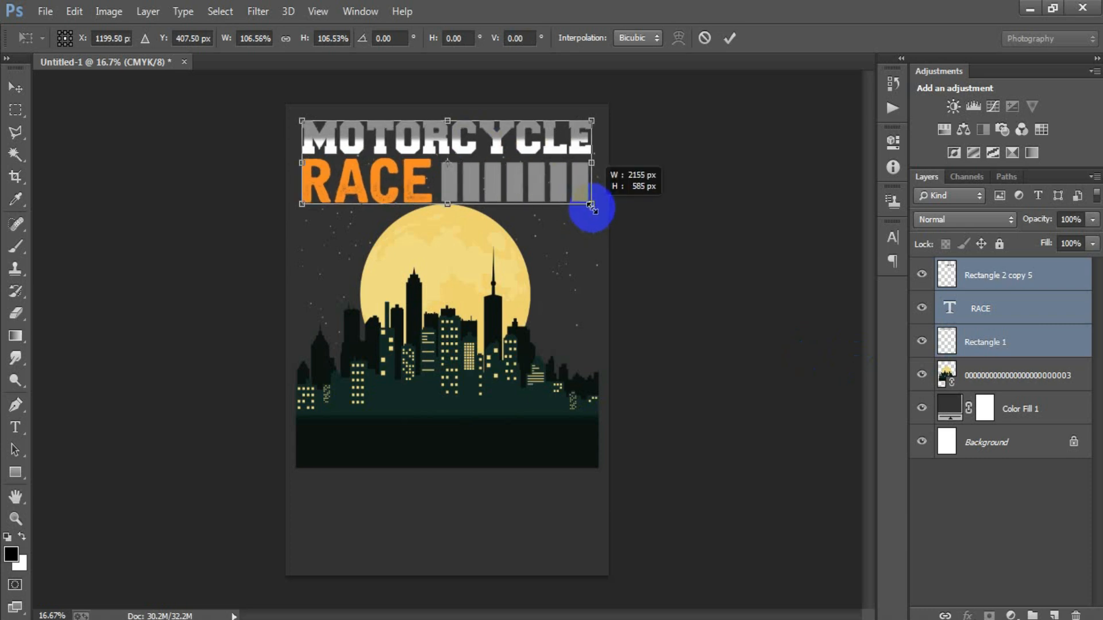
pyautogui.click(729, 38)
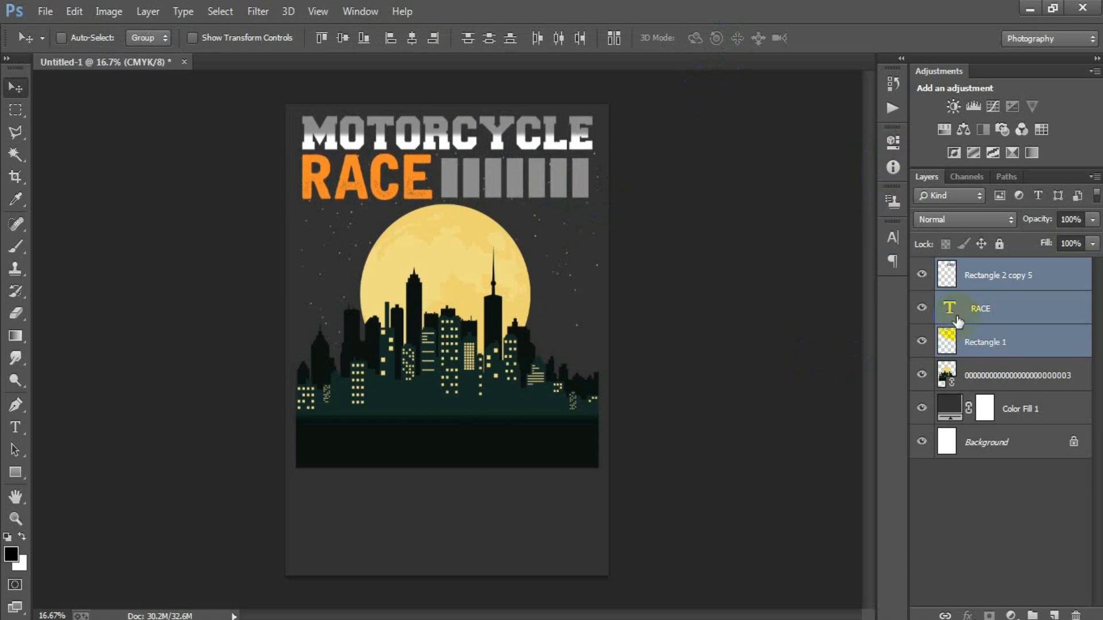
# Step: Rasterize the skyline image layer and make the Rectangle 2 copy 5 layer active
pyautogui.click(1009, 279)
pyautogui.click(1001, 376)
pyautogui.rightClick(1001, 376)
pyautogui.click(748, 321)
pyautogui.click(954, 267)
pyautogui.click(923, 376)
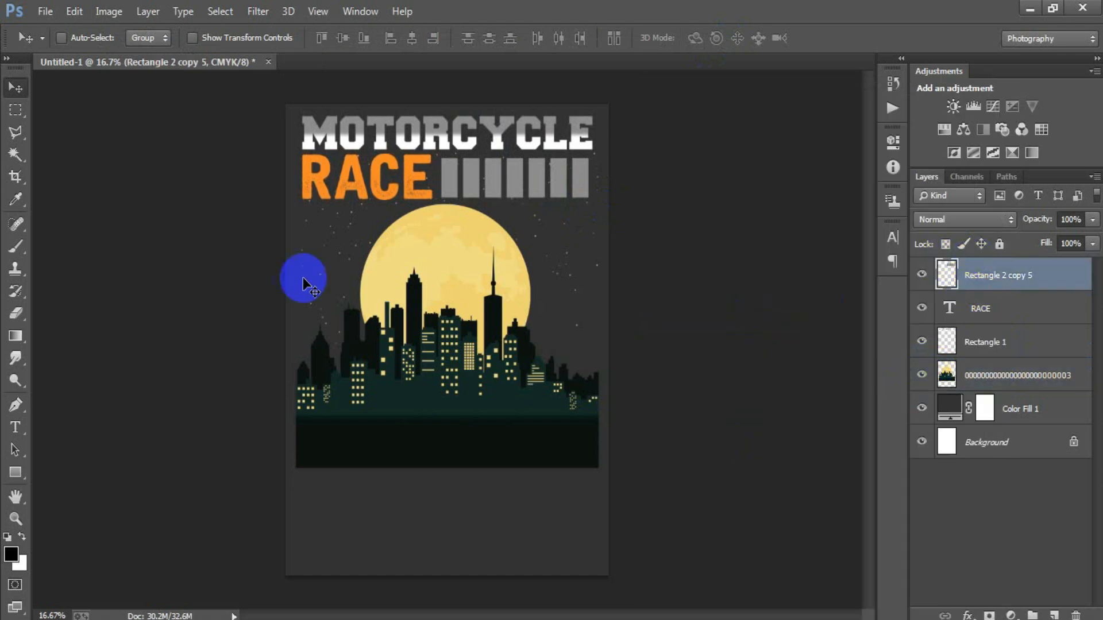
# Step: Place the cut-out image of the rider on the flaming motorcycle as a linked file, scaled to 69.33% and lowered over the skyline
pyautogui.click(44, 11)
pyautogui.click(133, 206)
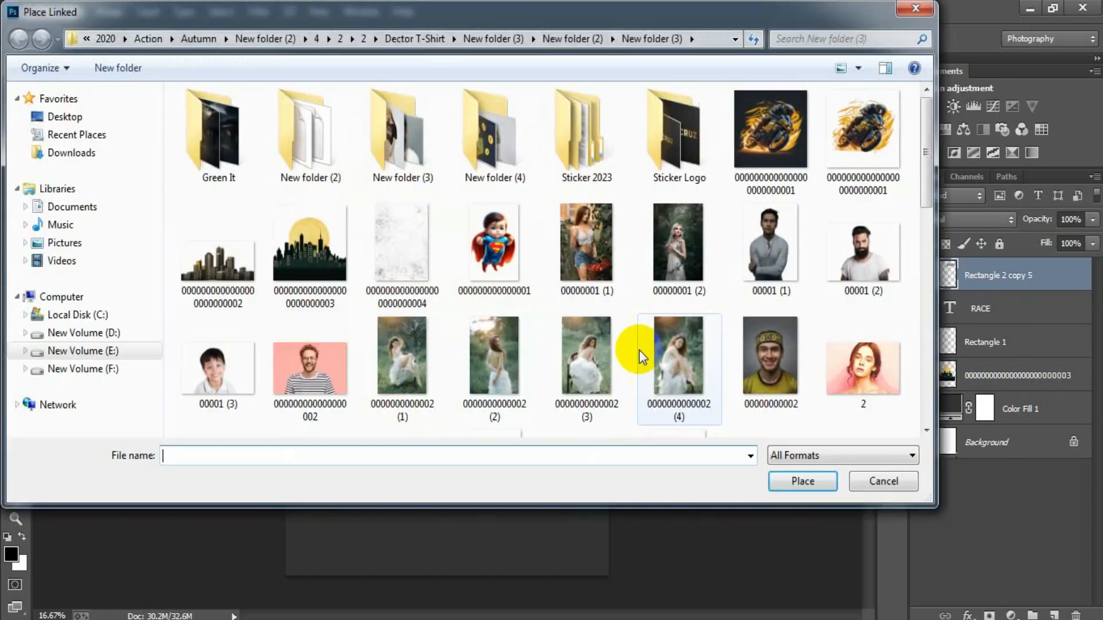
pyautogui.doubleClick(829, 156)
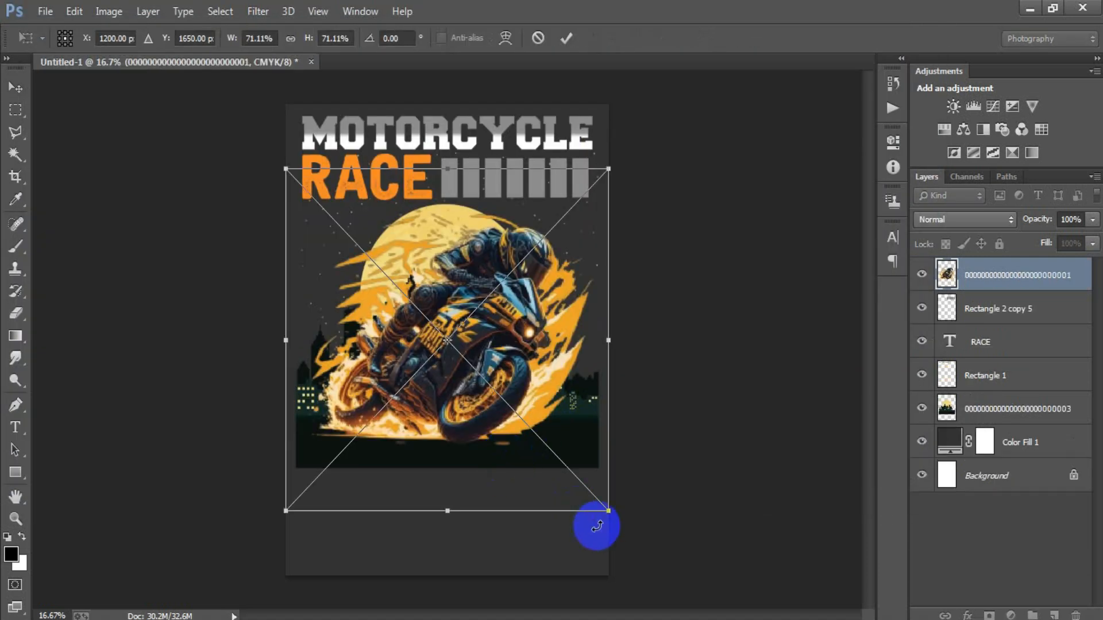
pyautogui.moveTo(558, 485); pyautogui.dragTo(563, 524)
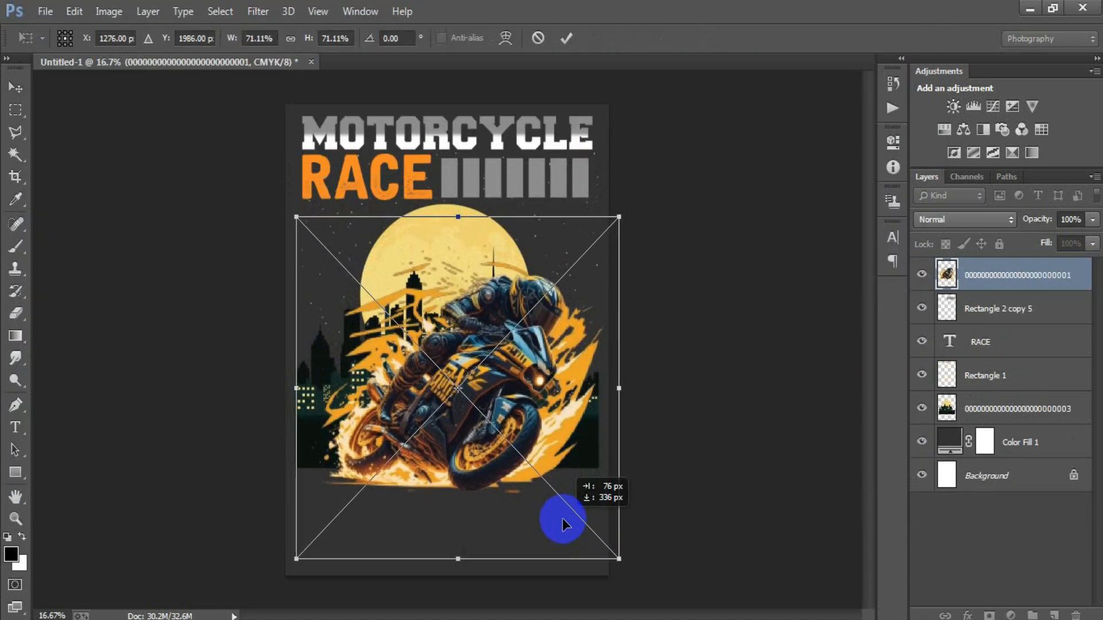
pyautogui.moveTo(619, 557); pyautogui.dragTo(615, 554)
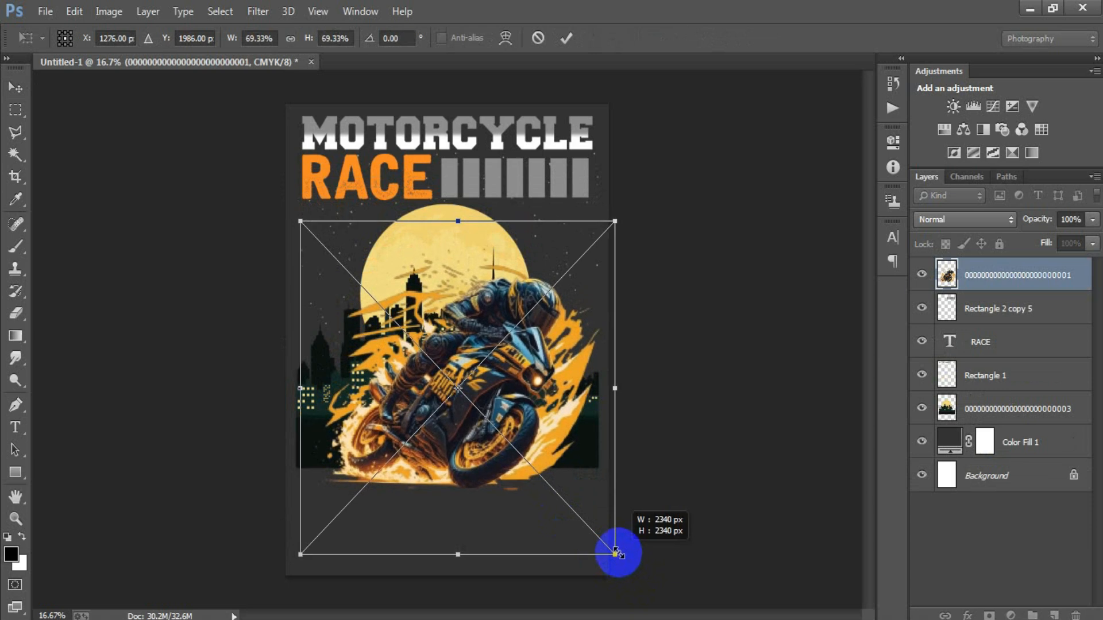
pyautogui.moveTo(563, 475); pyautogui.dragTo(560, 476)
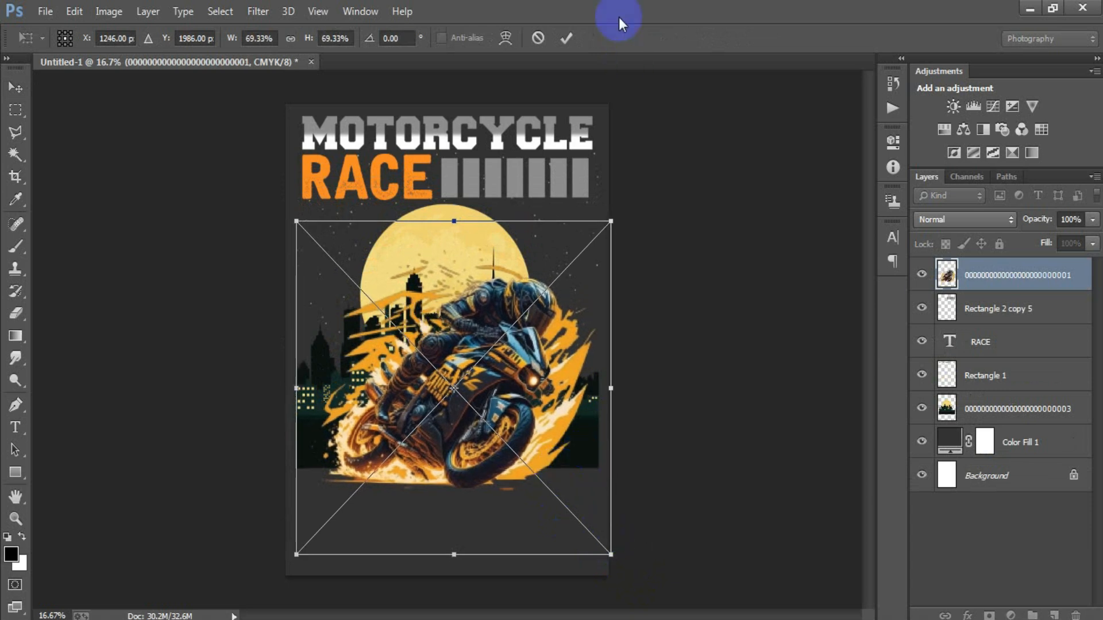
pyautogui.click(567, 38)
# Step: Center the motorcycle image horizontally on the Background layer and rasterize it
pyautogui.keyDown('ctrl'); pyautogui.click(992, 485); pyautogui.keyUp('ctrl')
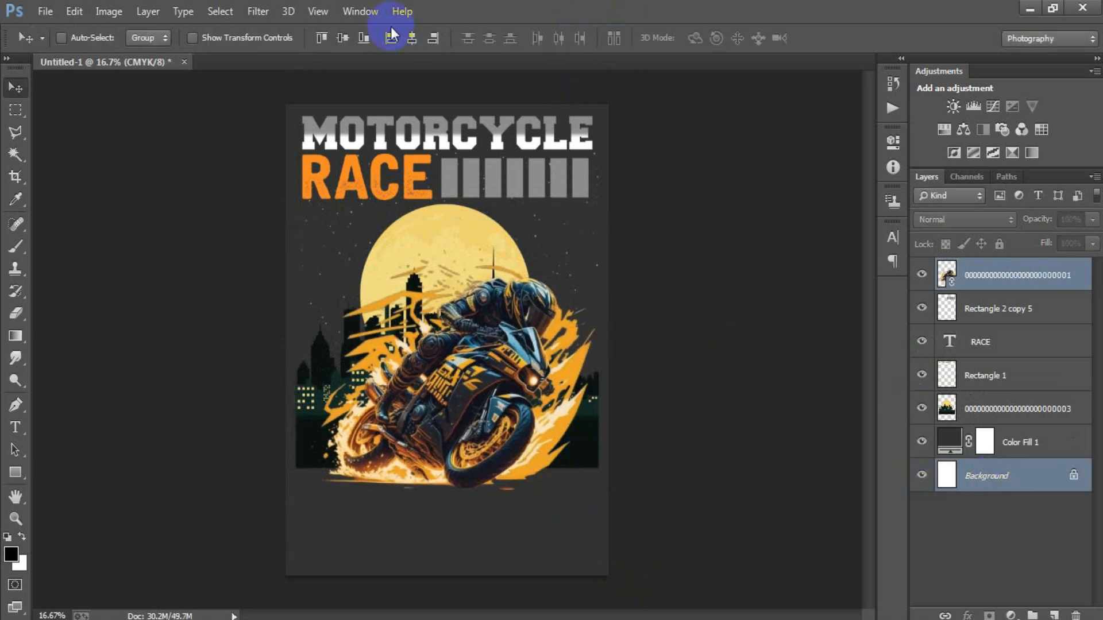
pyautogui.click(412, 38)
pyautogui.click(951, 284)
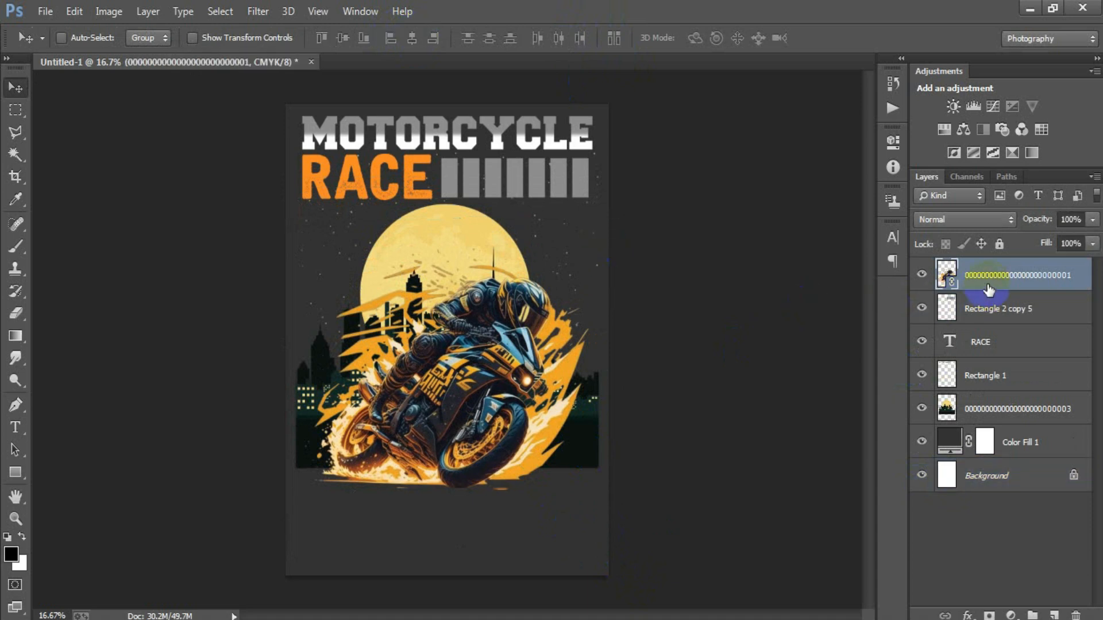
pyautogui.rightClick(975, 283)
pyautogui.click(714, 320)
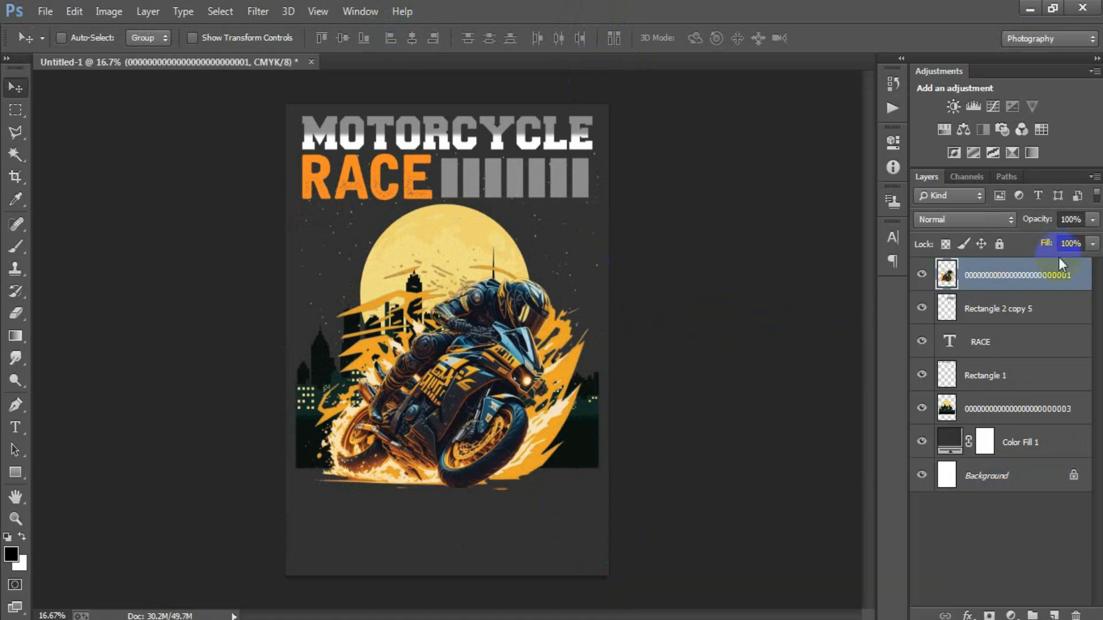
# Step: Add a new layer above Rectangle 2 copy 5 and set up a 1000 px brush with 44% opacity
pyautogui.click(1035, 315)
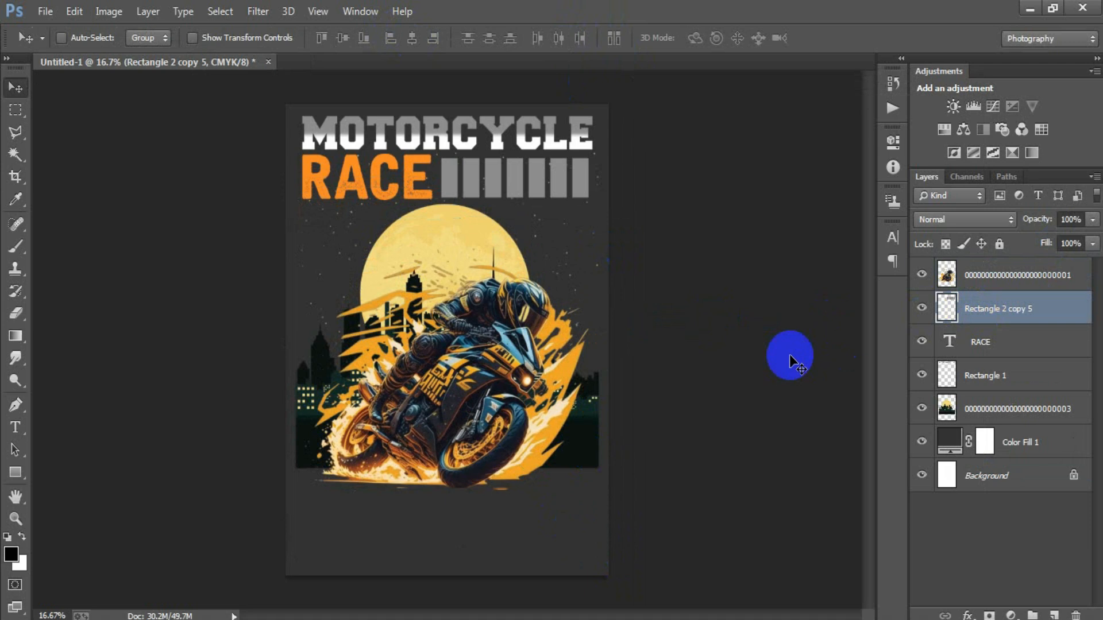
pyautogui.click(1054, 615)
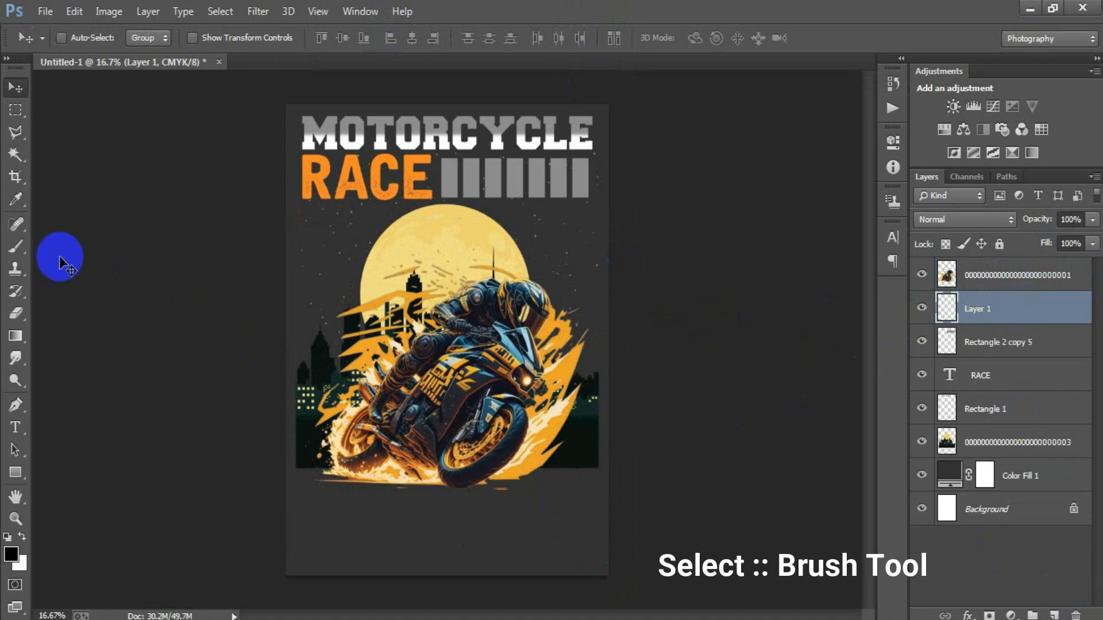
pyautogui.click(16, 246)
pyautogui.click(70, 246)
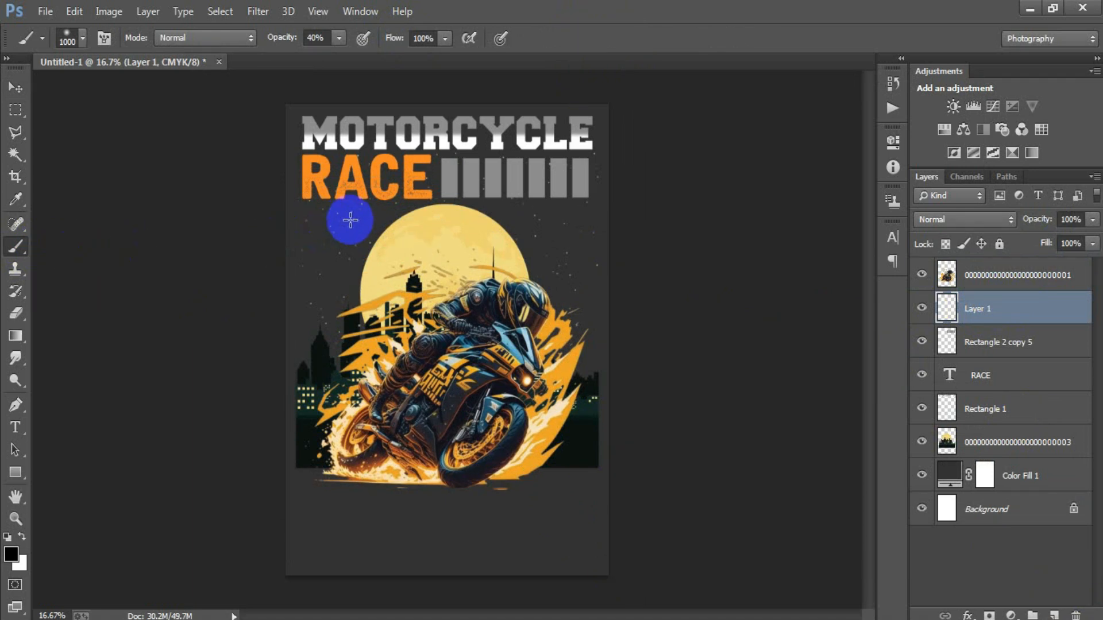
pyautogui.rightClick(350, 220)
pyautogui.click(614, 141)
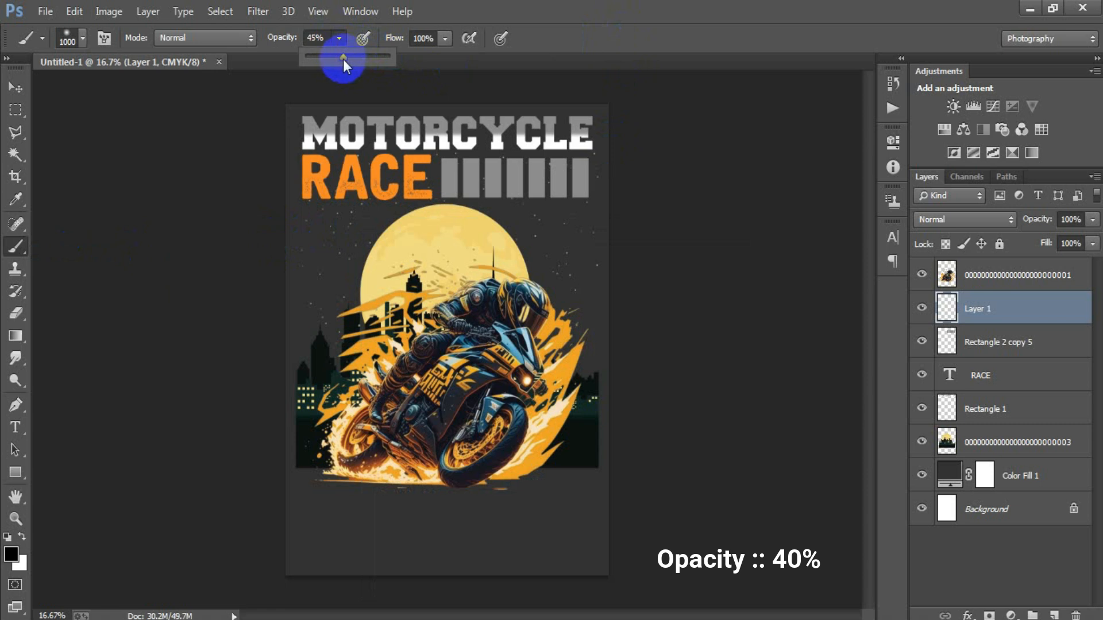
pyautogui.click(609, 29)
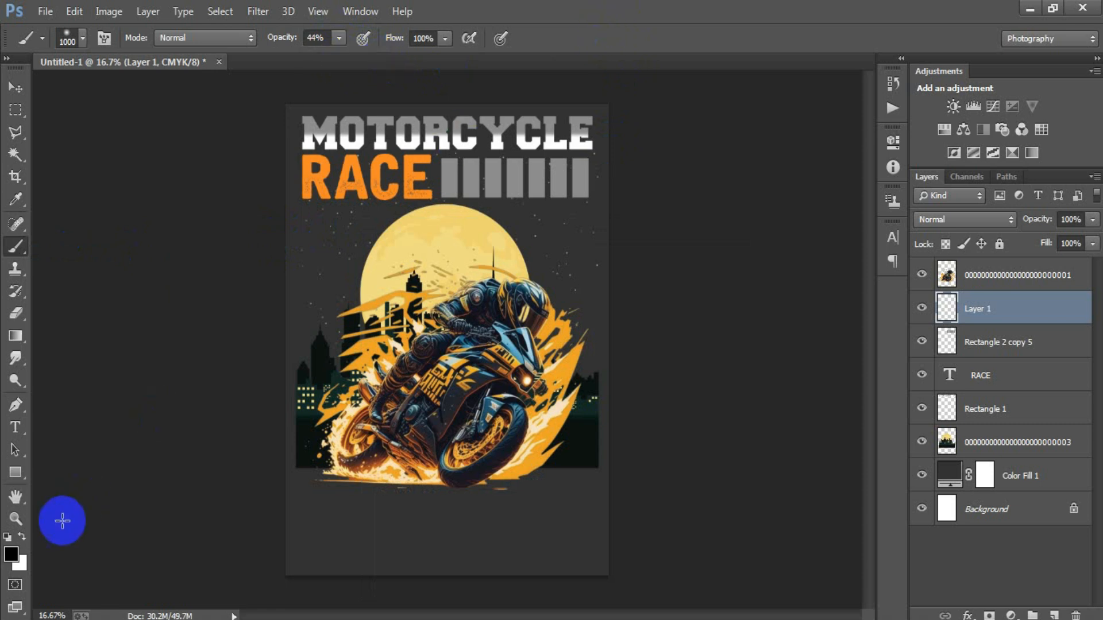
# Step: Set the foreground color to orange #eb9f17, starting from a color sampled in the motorcycle's flames
pyautogui.click(13, 555)
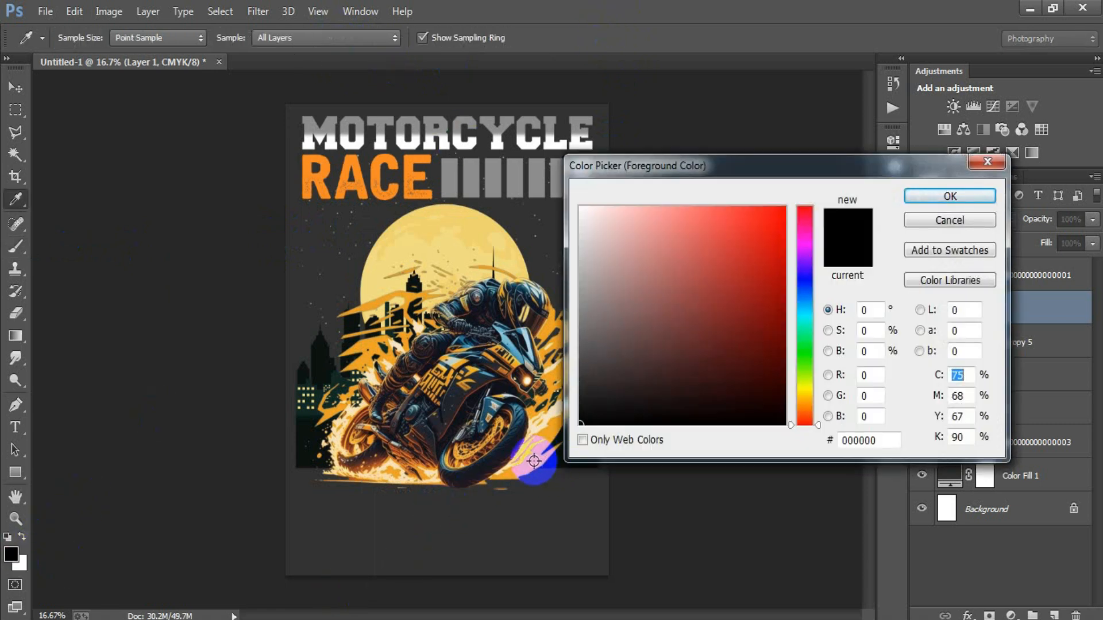
pyautogui.click(533, 460)
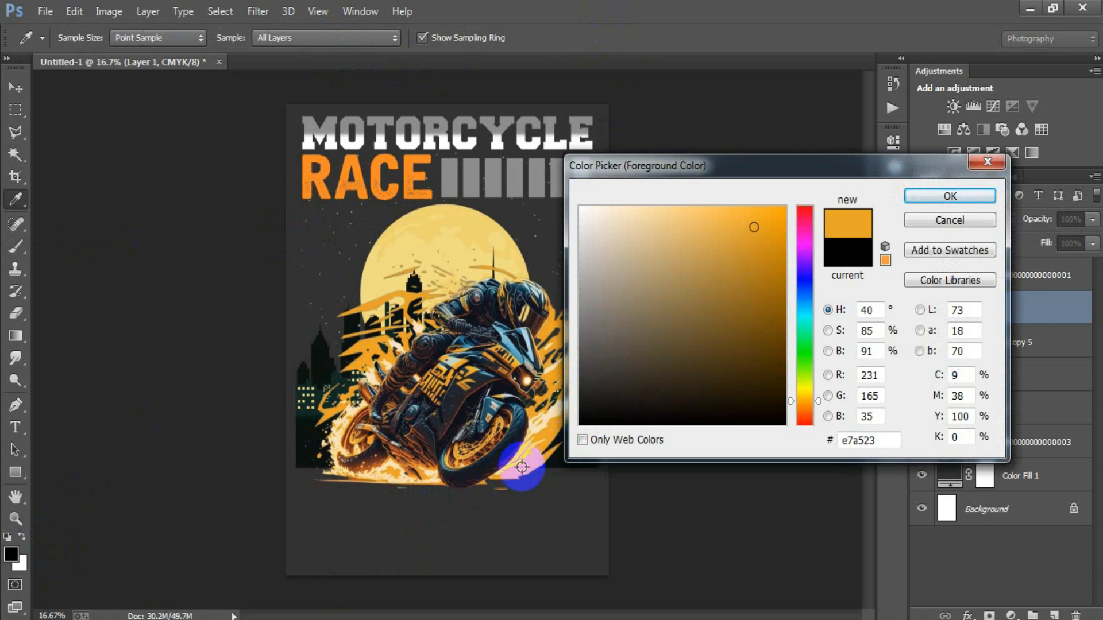
pyautogui.moveTo(752, 226); pyautogui.dragTo(762, 224)
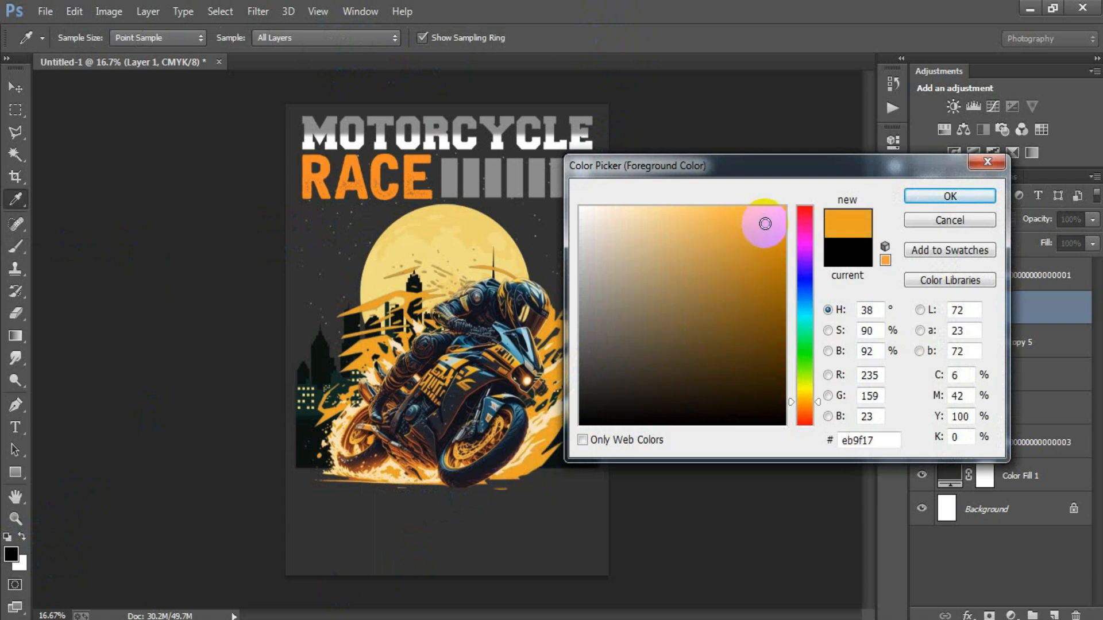
pyautogui.click(949, 196)
pyautogui.press('b')
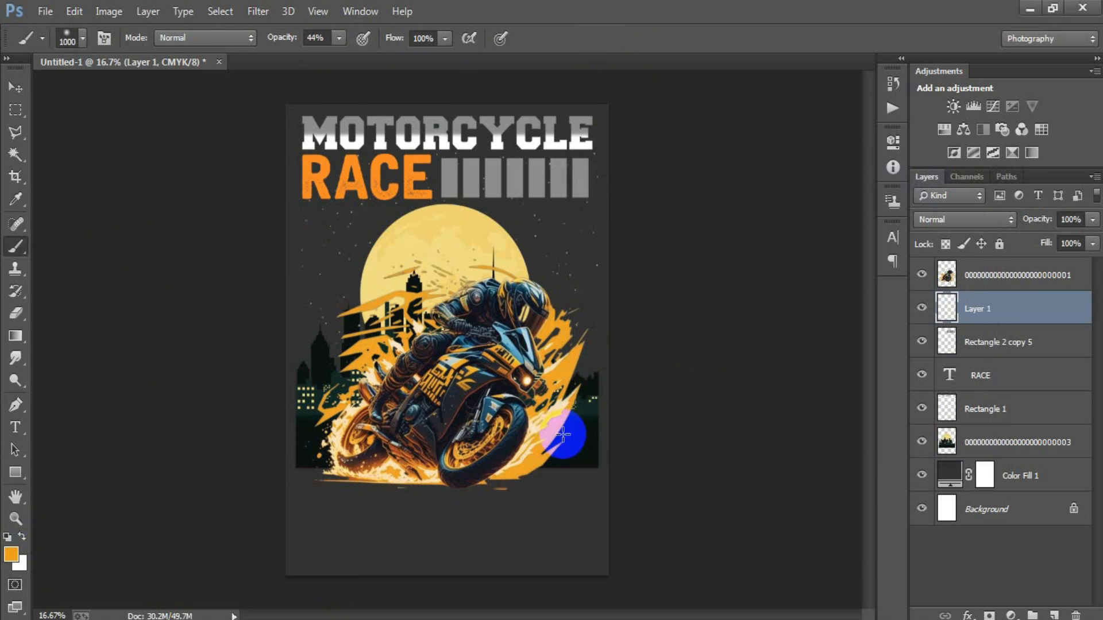
# Step: Paint a soft orange glow around the lower motorcycle on Layer 1, undo the last extra dab, and make the motorcycle layer active
pyautogui.moveTo(566, 437)
pyautogui.mouseDown()
pyautogui.moveTo(576, 438)
pyautogui.moveTo(329, 457)
pyautogui.mouseUp()
pyautogui.click(357, 392)
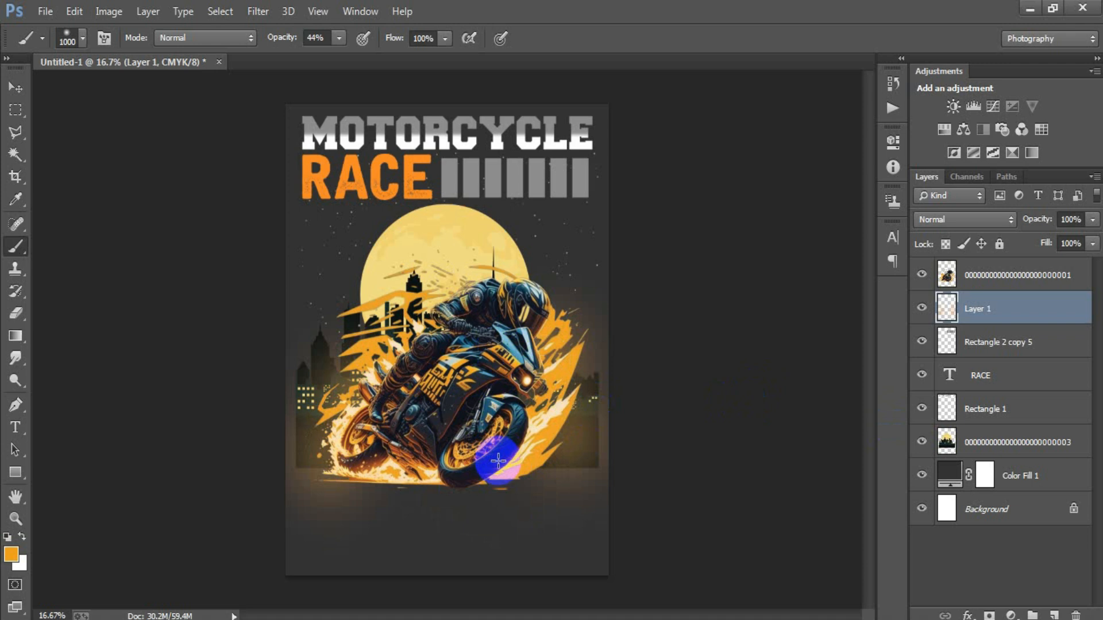
pyautogui.click(498, 460)
pyautogui.hotkey('ctrl', 'z')
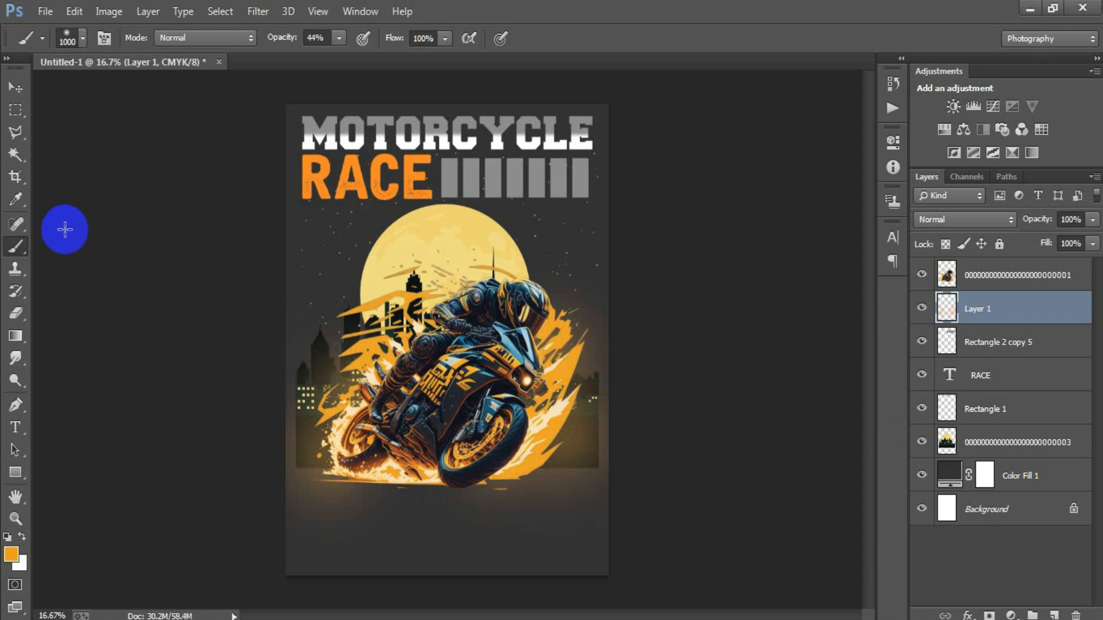
pyautogui.click(26, 89)
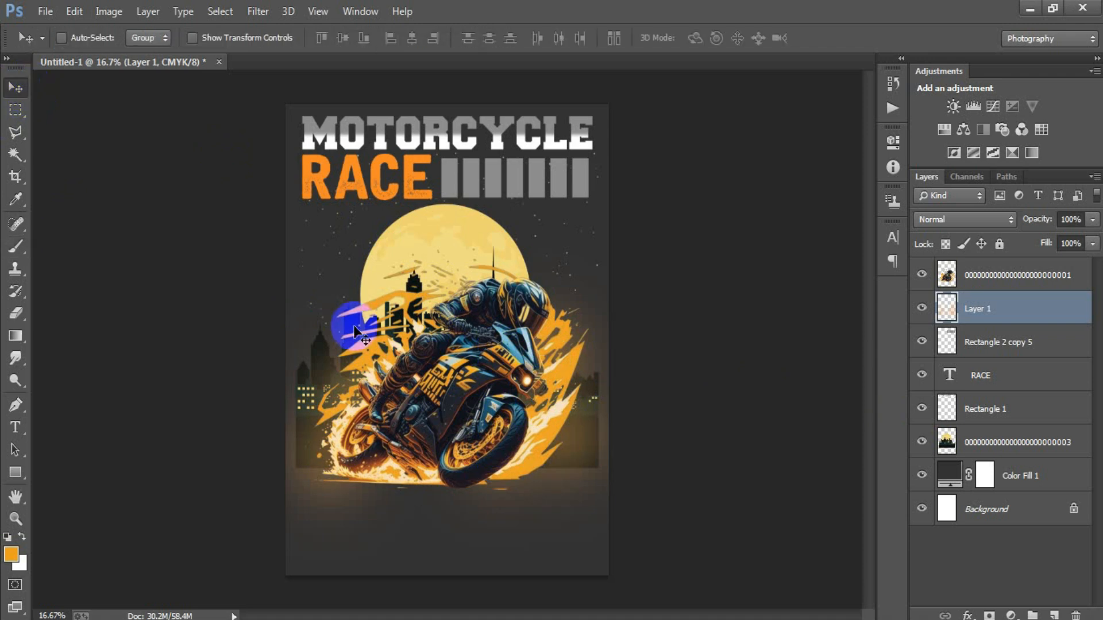
pyautogui.click(1002, 277)
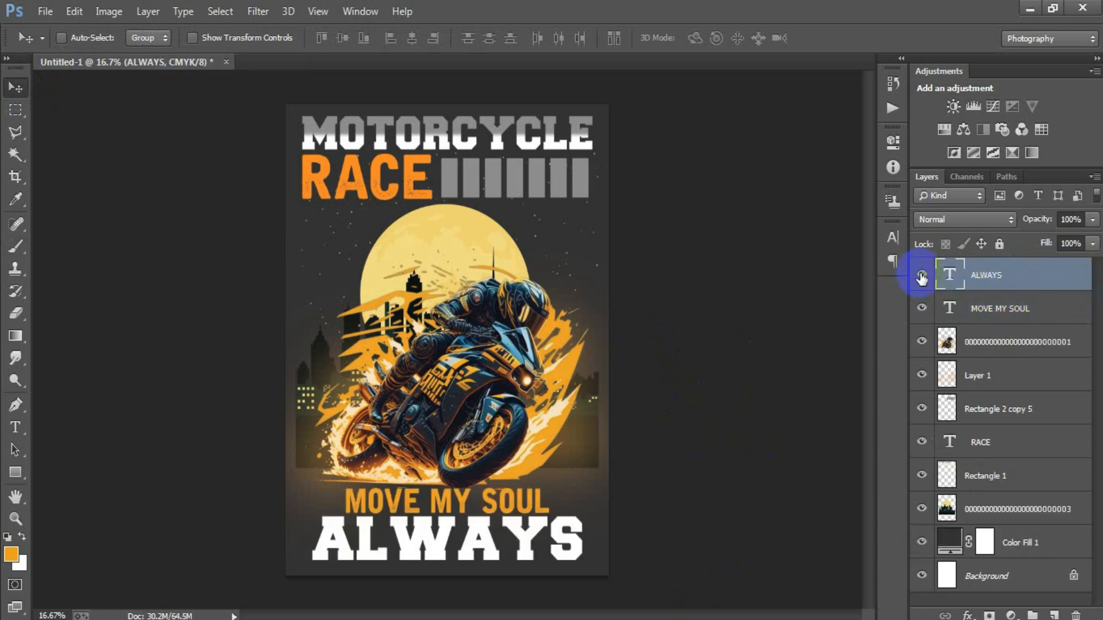
# Step: Rasterize the ALWAYS and MOVE MY SOUL text layers together
pyautogui.click(949, 309)
pyautogui.keyDown('shift'); pyautogui.click(1007, 276); pyautogui.keyUp('shift')
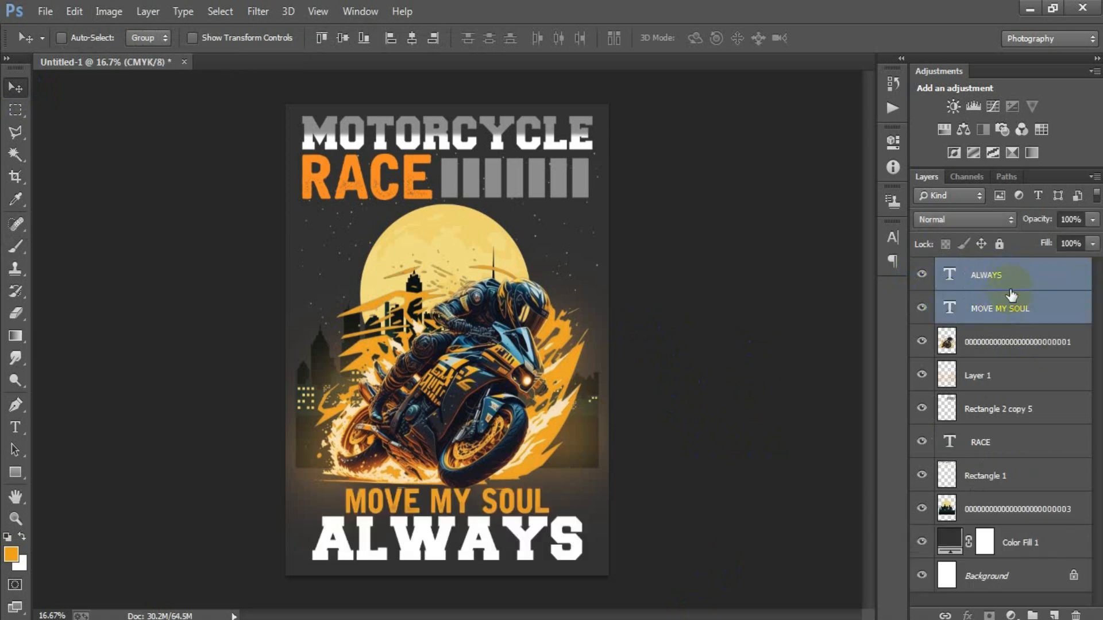
pyautogui.rightClick(1011, 295)
pyautogui.click(712, 254)
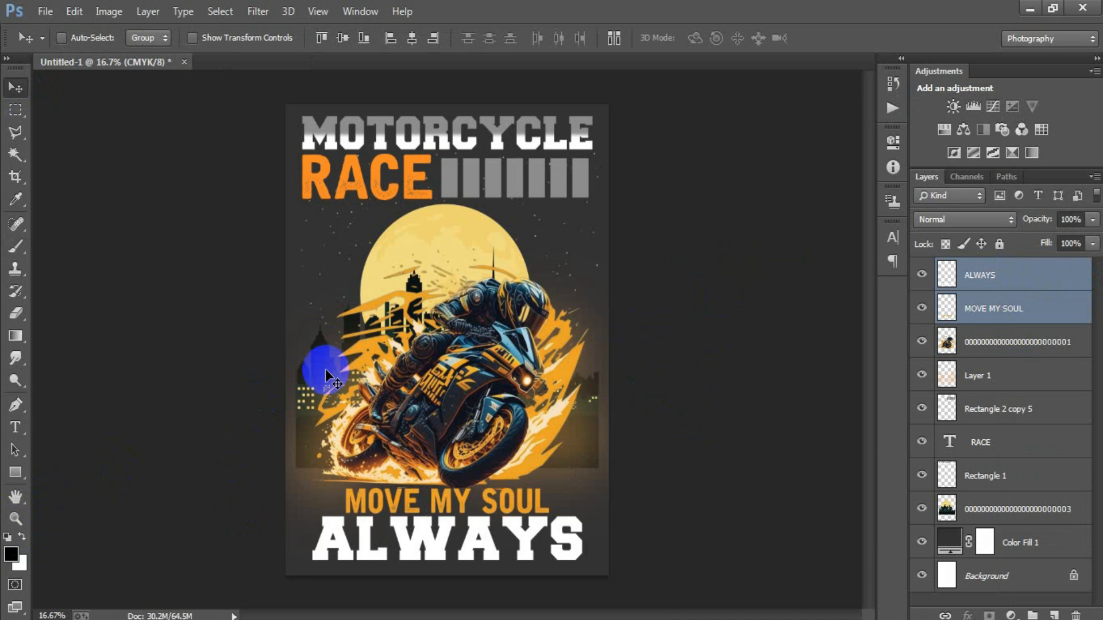
# Step: Place the speckled grunge texture as a linked file on top and scale it to about 98% to cover the whole page
pyautogui.click(45, 11)
pyautogui.click(114, 275)
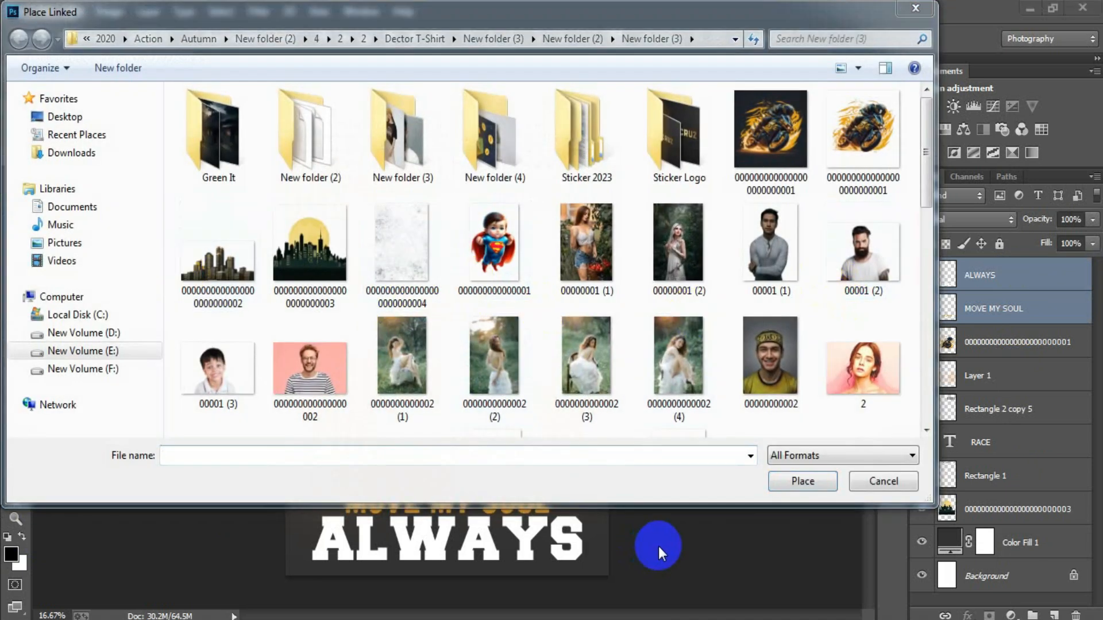
pyautogui.click(431, 253)
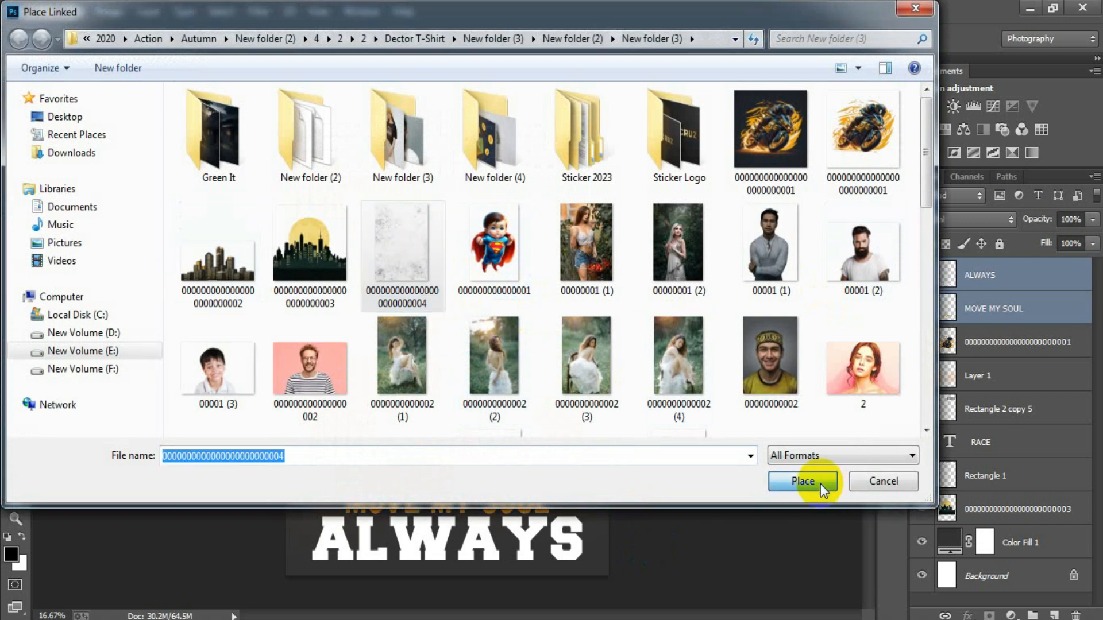
pyautogui.click(816, 482)
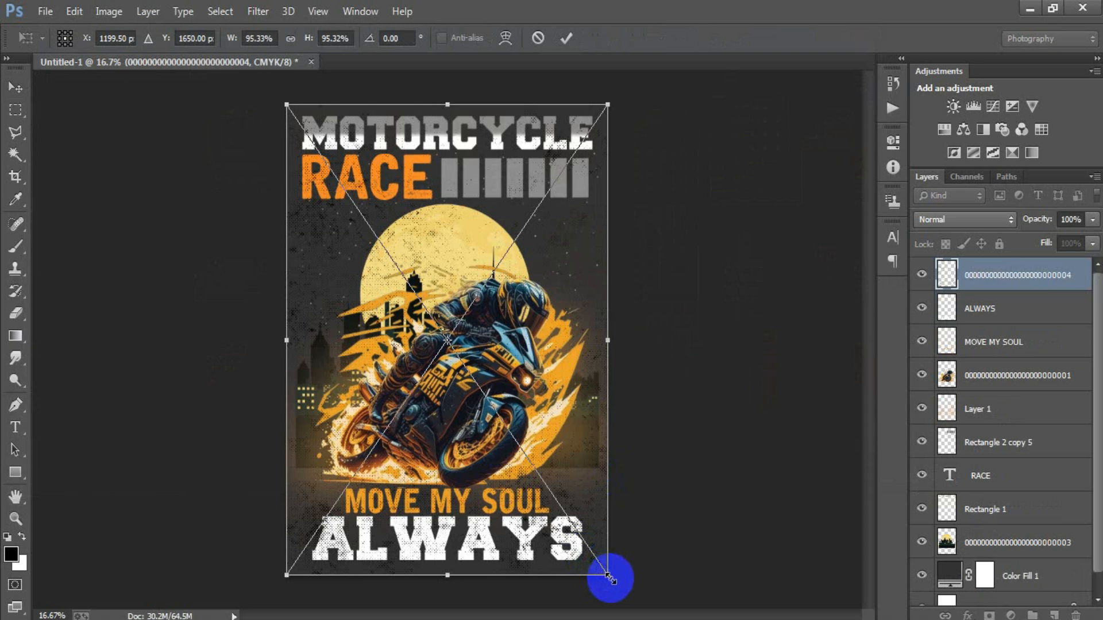
pyautogui.moveTo(609, 577); pyautogui.dragTo(620, 586)
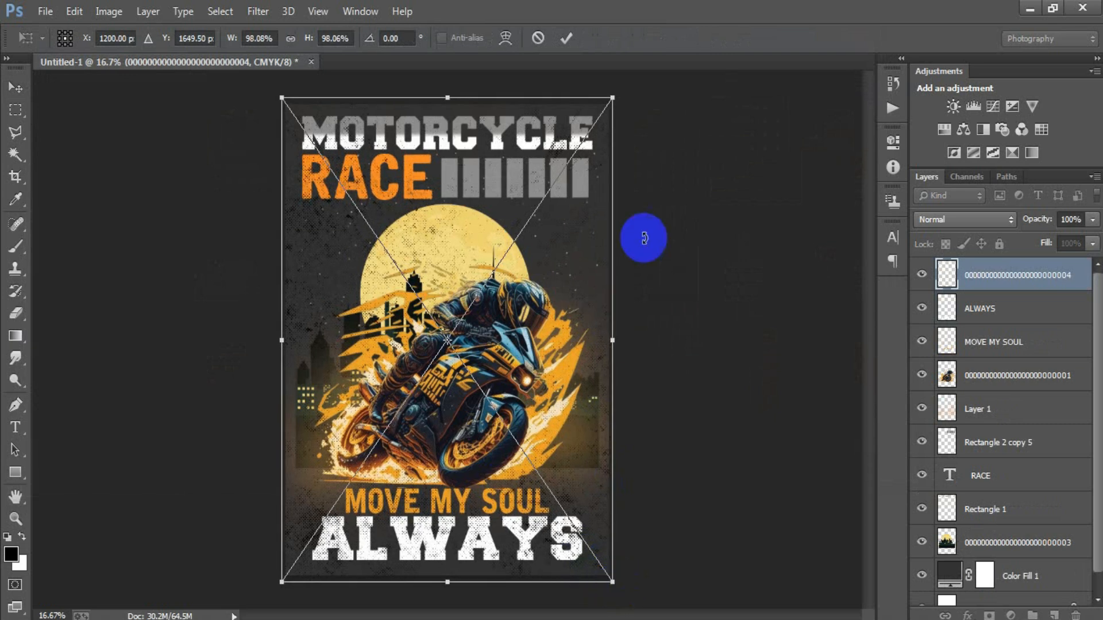
pyautogui.click(569, 39)
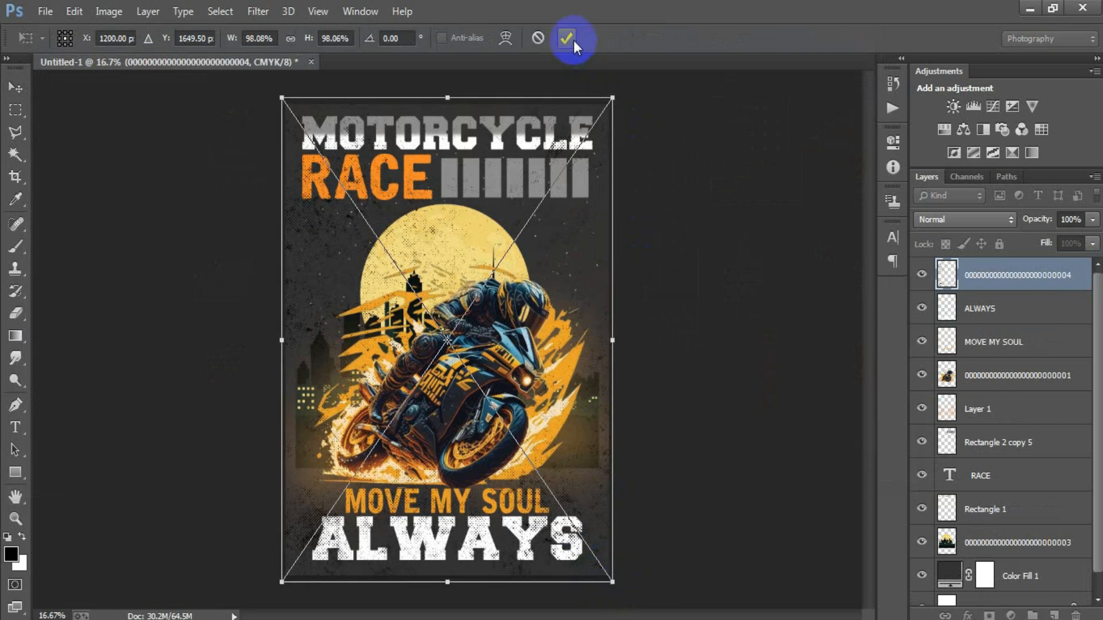
# Step: Rasterize the speckled grunge texture layer and load its pixels as a selection
pyautogui.rightClick(1022, 278)
pyautogui.click(732, 322)
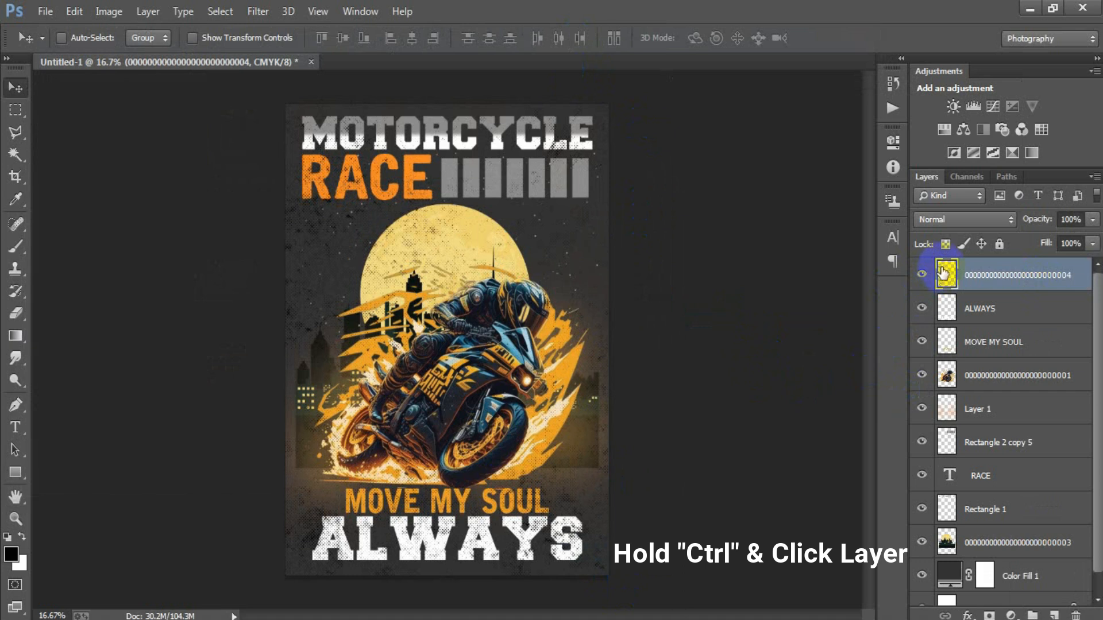
pyautogui.keyDown('ctrl'); pyautogui.click(945, 274); pyautogui.keyUp('ctrl')
# Step: Delete the selected speckles from the ALWAYS layer, checking which artwork it holds by toggling its visibility
pyautogui.click(930, 313)
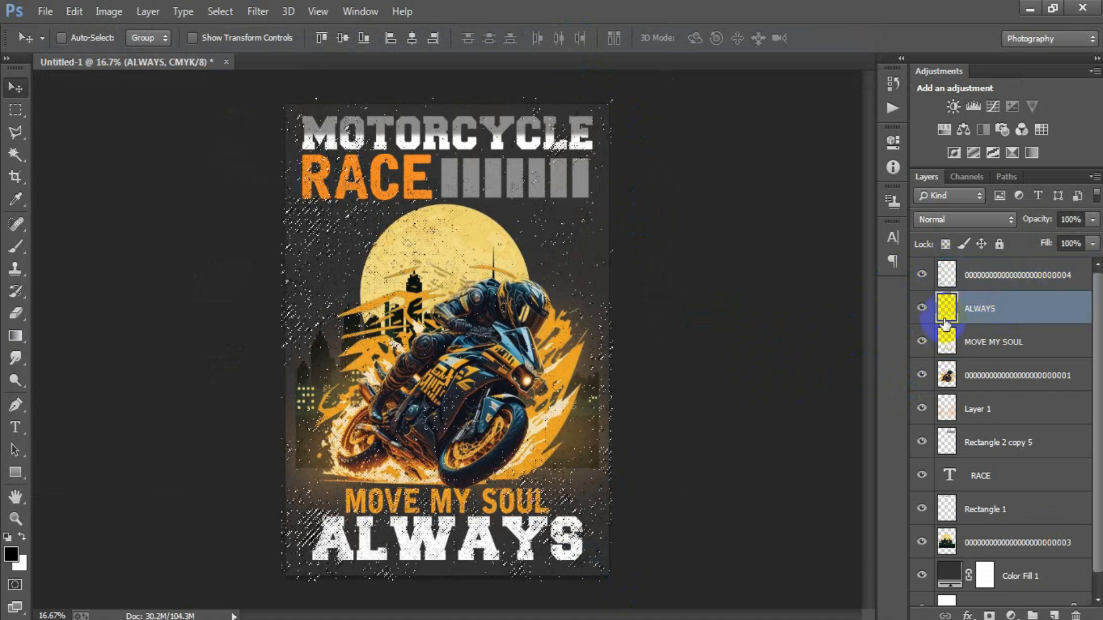
pyautogui.click(921, 311)
pyautogui.click(922, 310)
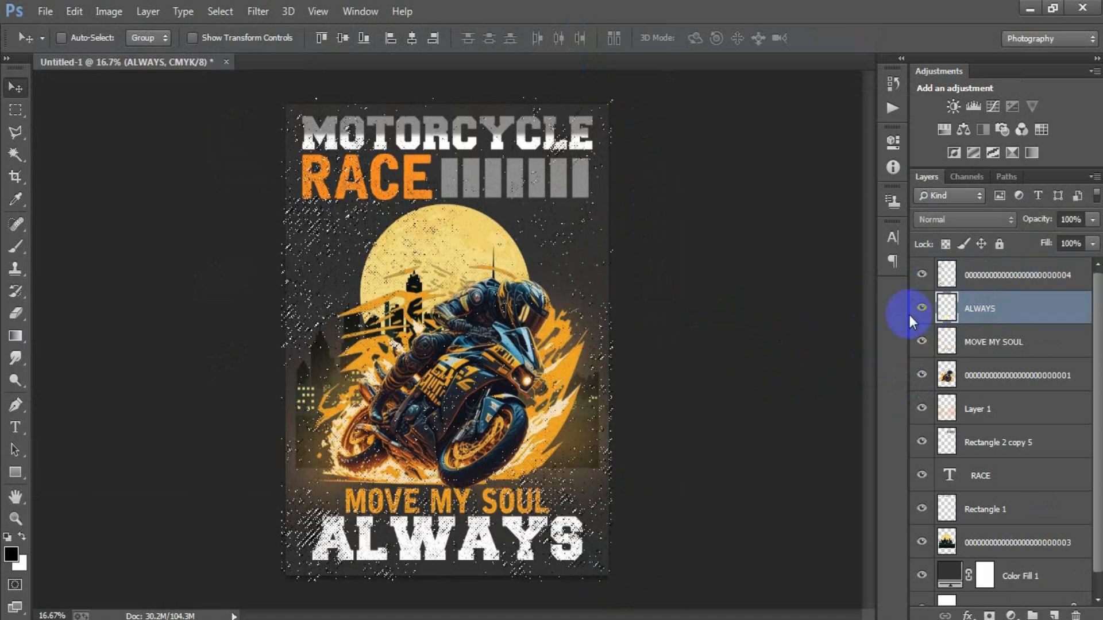
pyautogui.press('Delete')
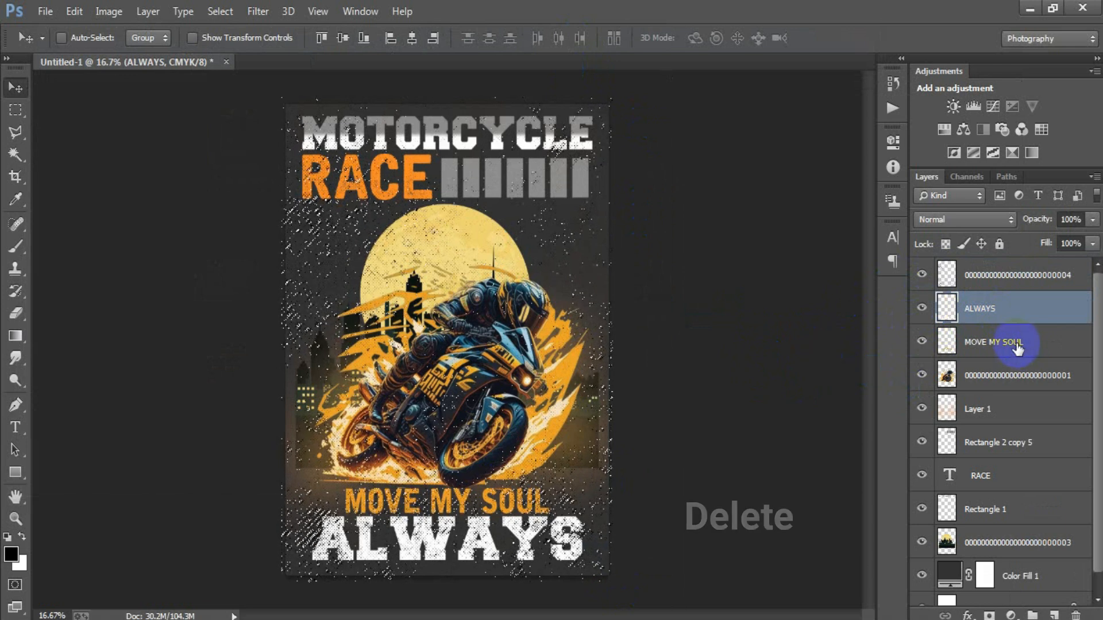
# Step: Delete the selected speckles from the MOVE MY SOUL layer, toggling its visibility to check it first
pyautogui.click(945, 341)
pyautogui.click(922, 343)
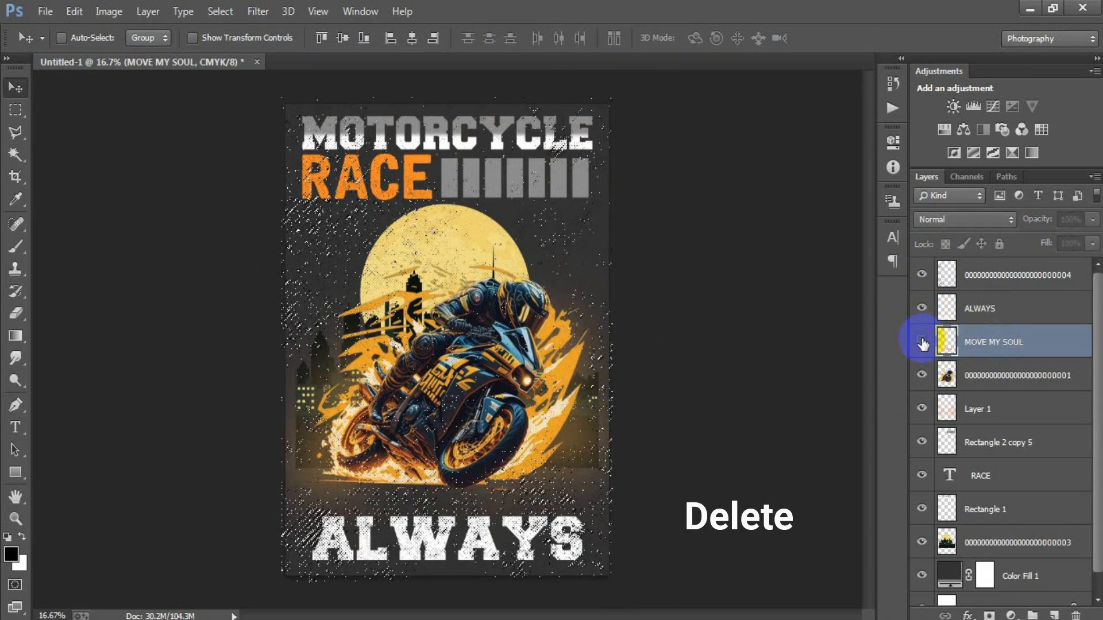
pyautogui.click(922, 343)
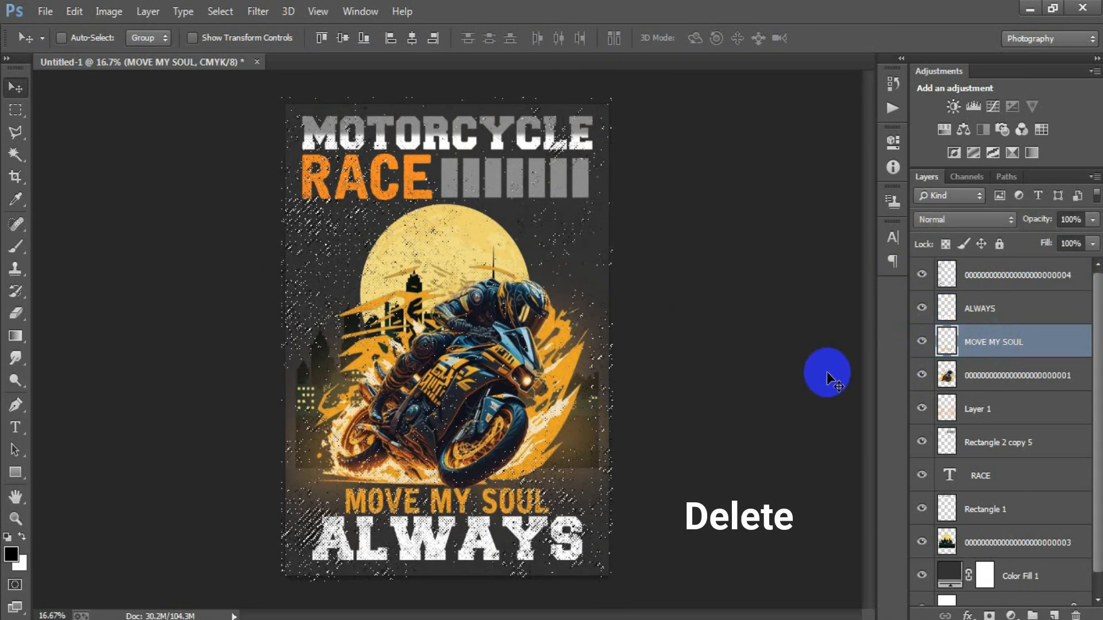
# Step: Check what Layer 1 holds by toggling its visibility, and delete the selected speckles from the Rectangle 2 copy 5 layer
pyautogui.click(967, 407)
pyautogui.click(922, 411)
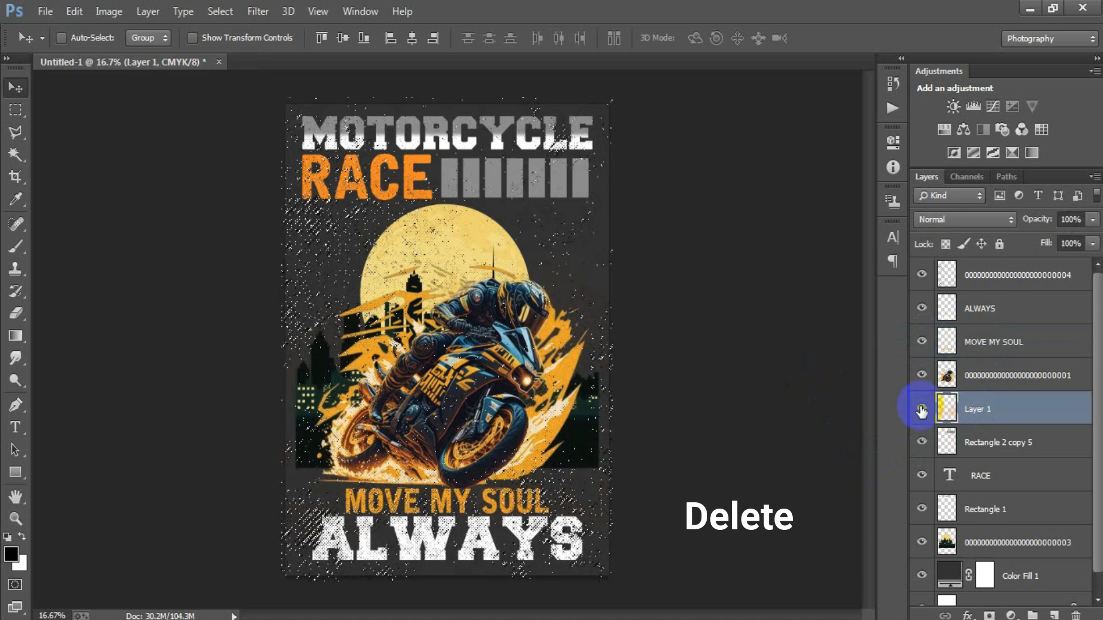
pyautogui.click(948, 443)
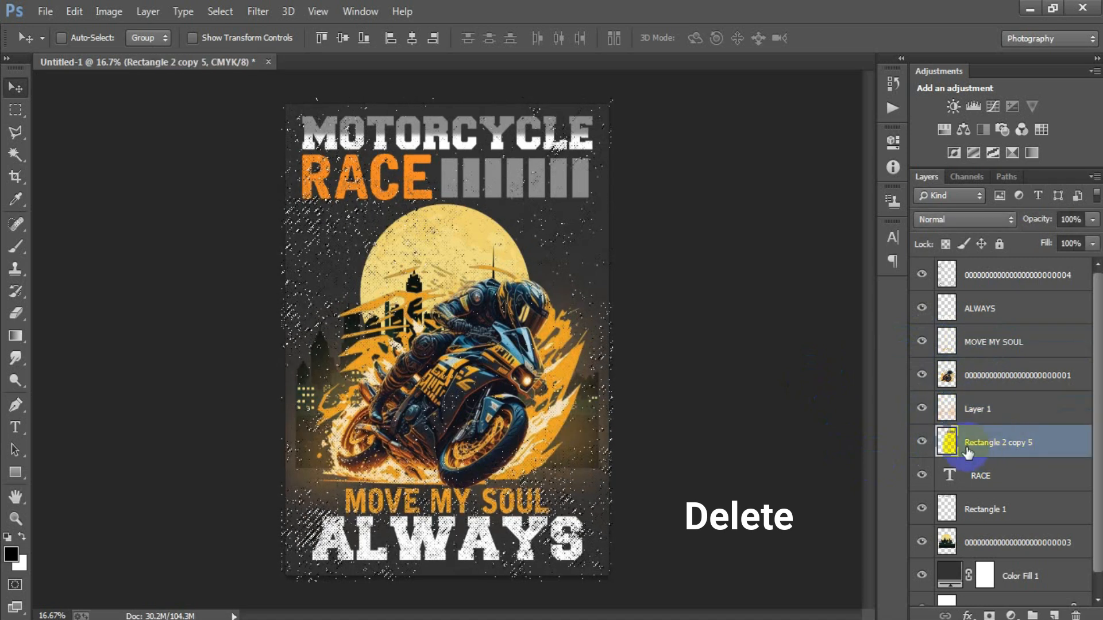
pyautogui.click(922, 443)
pyautogui.press('Delete')
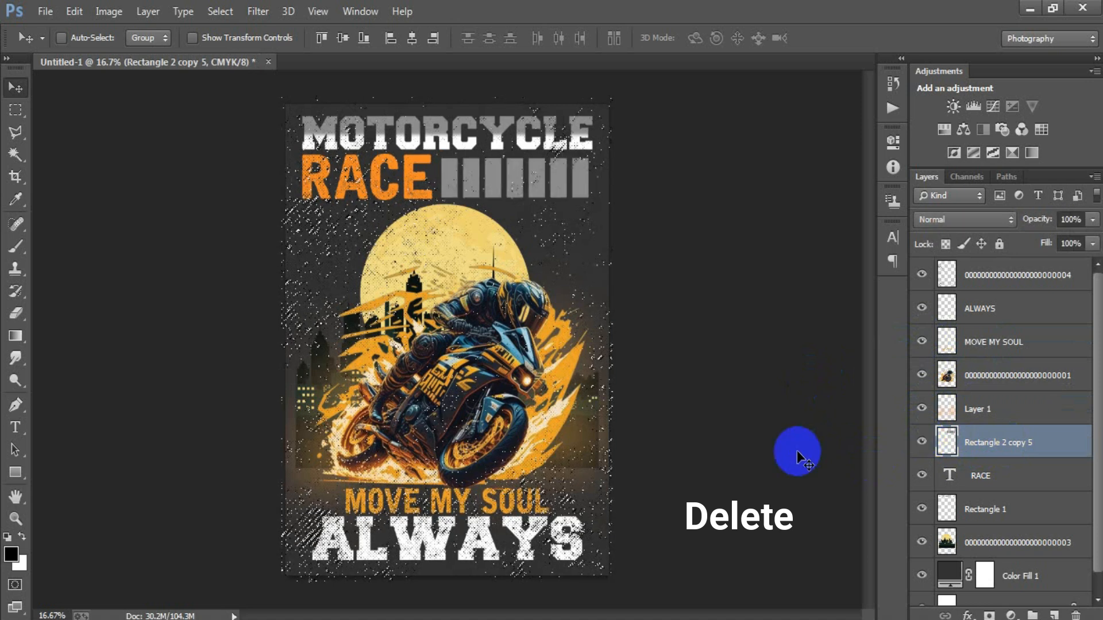
# Step: Rasterize the RACE text layer and delete the selected speckles from it
pyautogui.click(974, 475)
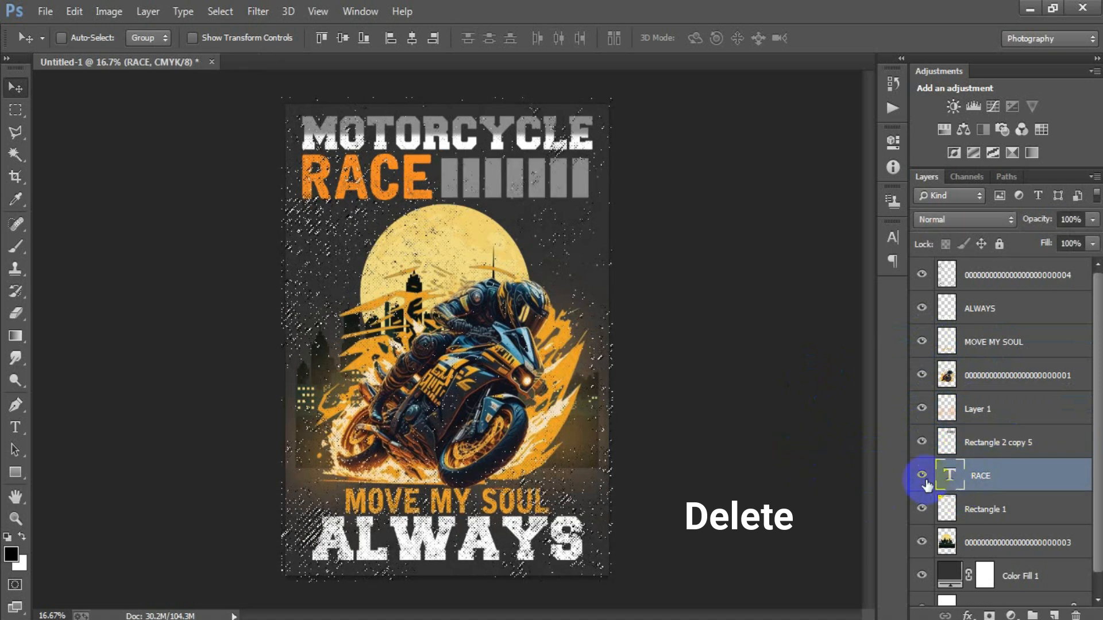
pyautogui.click(922, 476)
pyautogui.click(922, 476)
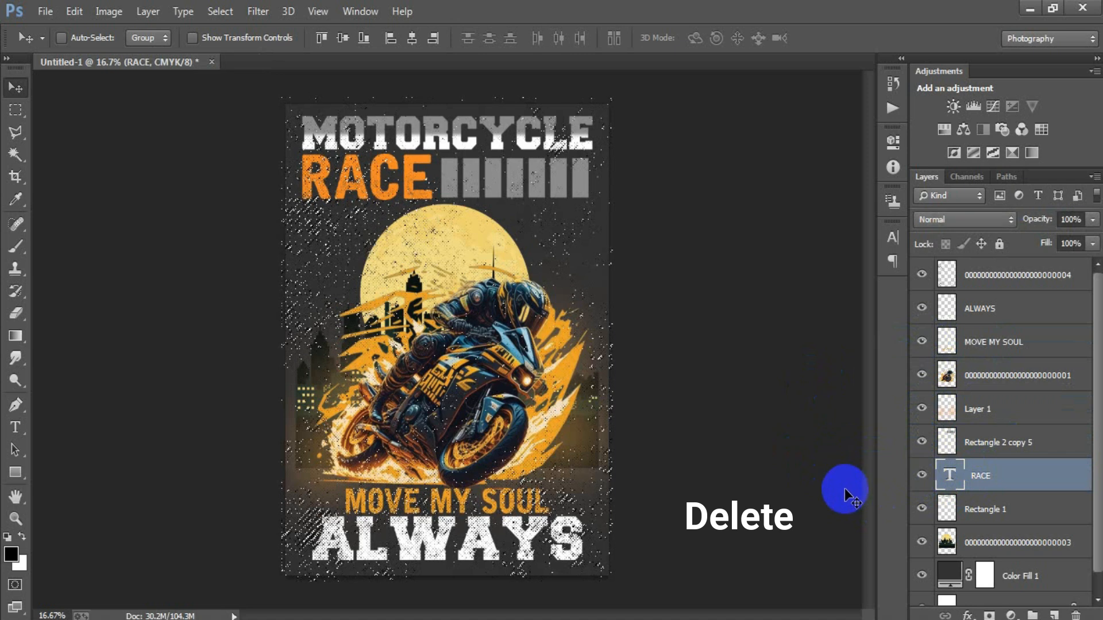
pyautogui.press('Delete')
pyautogui.click(583, 261)
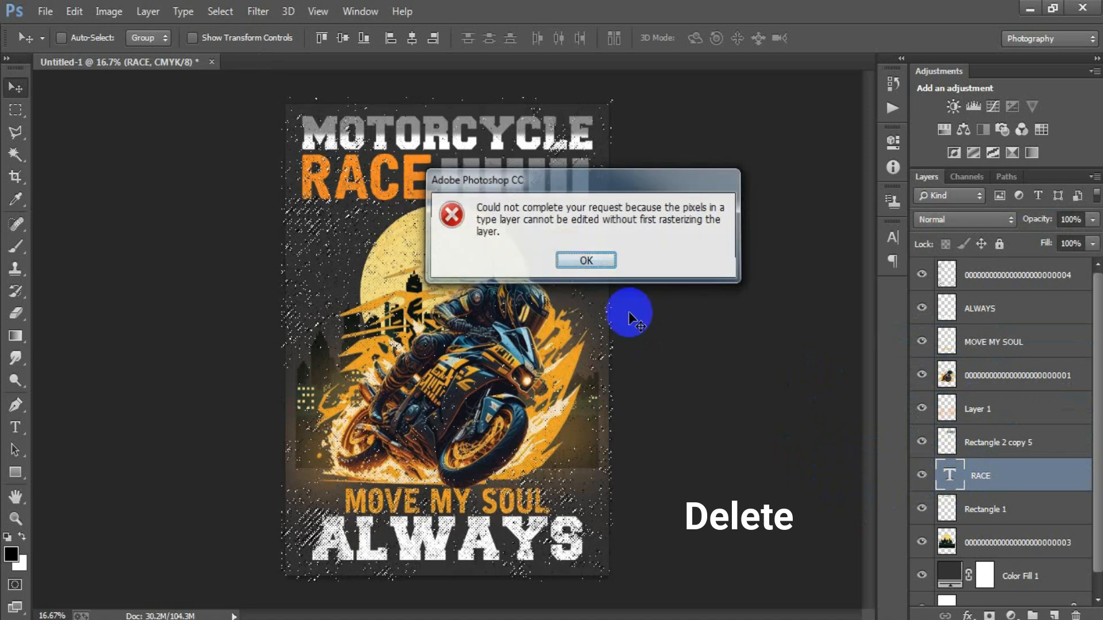
pyautogui.rightClick(988, 485)
pyautogui.click(701, 265)
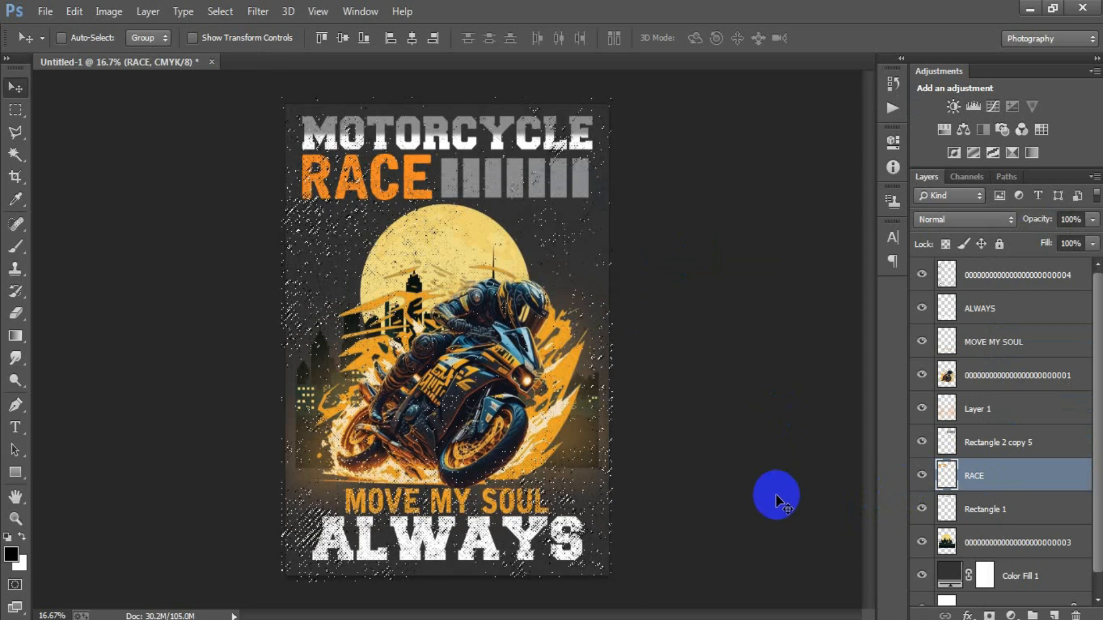
# Step: Delete the selected speckles from the Rectangle 1 layer and drop the selection
pyautogui.click(988, 512)
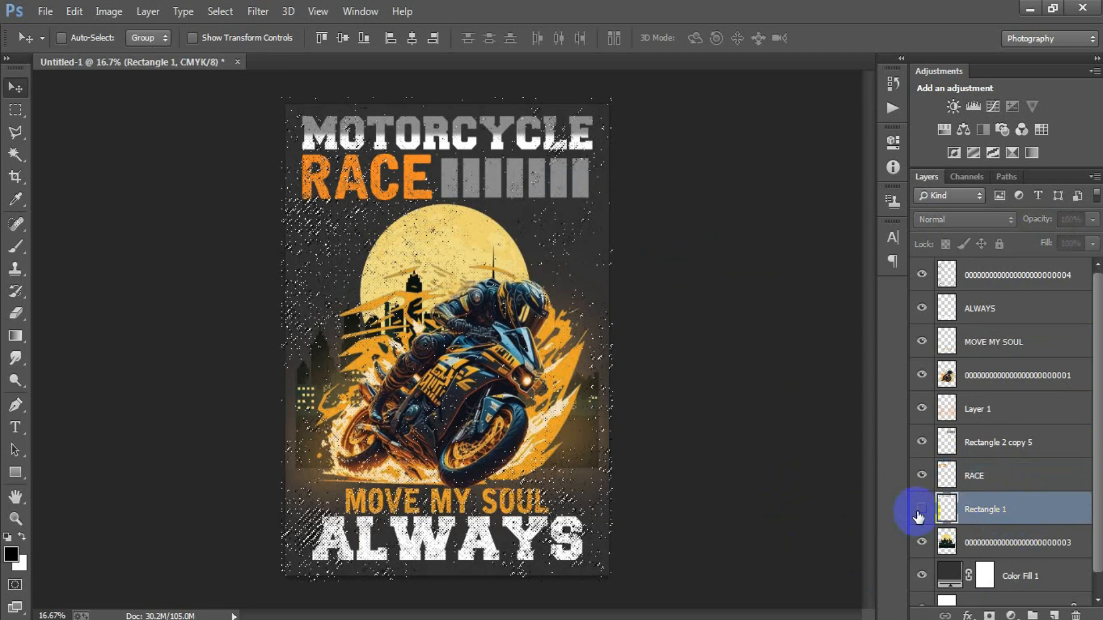
pyautogui.click(919, 511)
pyautogui.click(919, 511)
pyautogui.click(919, 511)
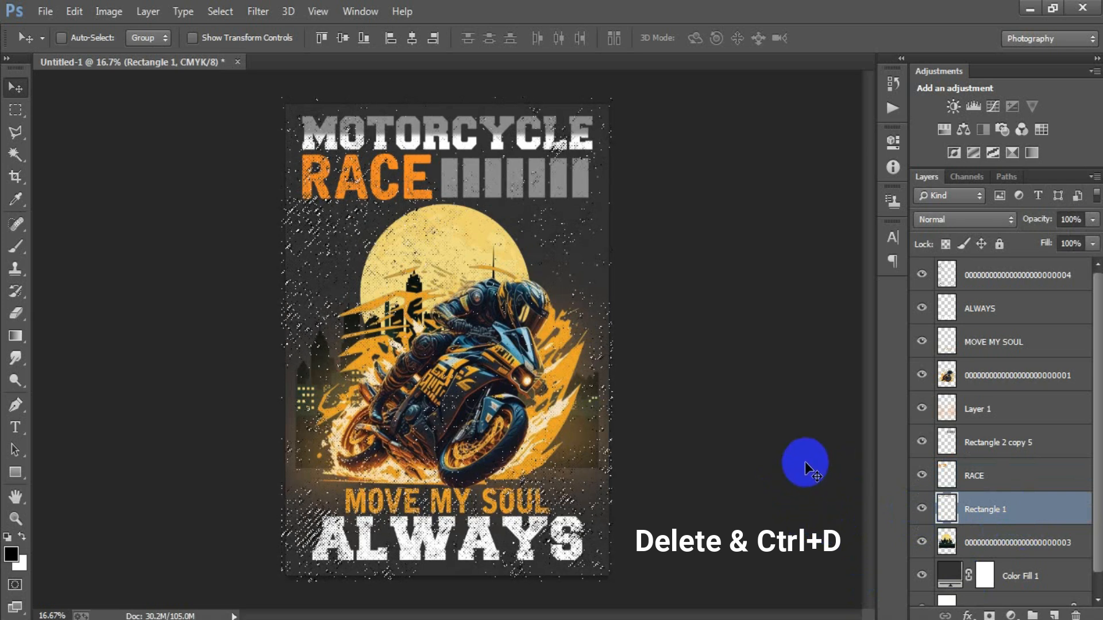
pyautogui.press('Delete')
pyautogui.hotkey('ctrl', 'd')
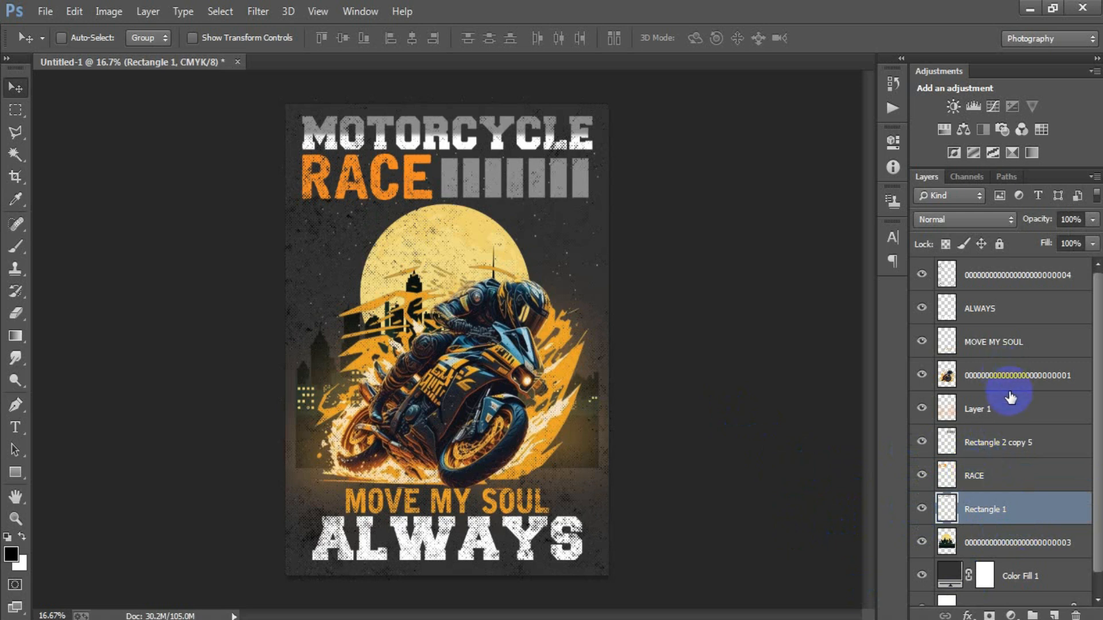
# Step: Delete the speckled grunge texture layer from the top of the layer stack
pyautogui.click(1028, 276)
pyautogui.click(922, 274)
pyautogui.click(922, 274)
pyautogui.press('Delete')
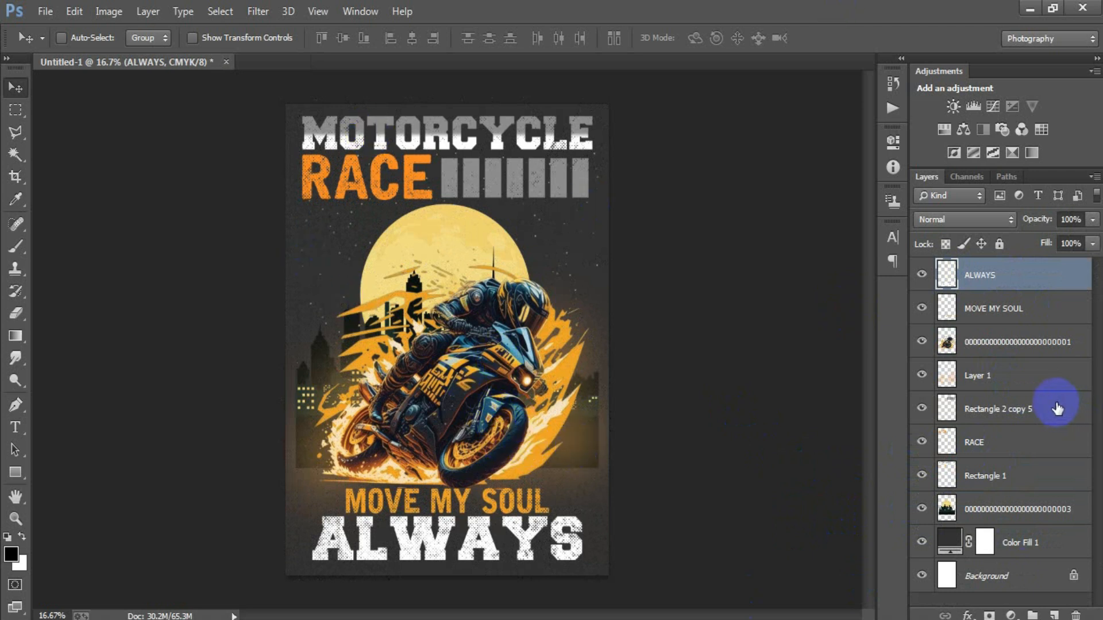
# Step: Make Layer 1 active and, for the Brush, set the foreground color to orange #eaa322 sampled from the motorcycle's flames
pyautogui.click(996, 386)
pyautogui.click(921, 375)
pyautogui.click(922, 374)
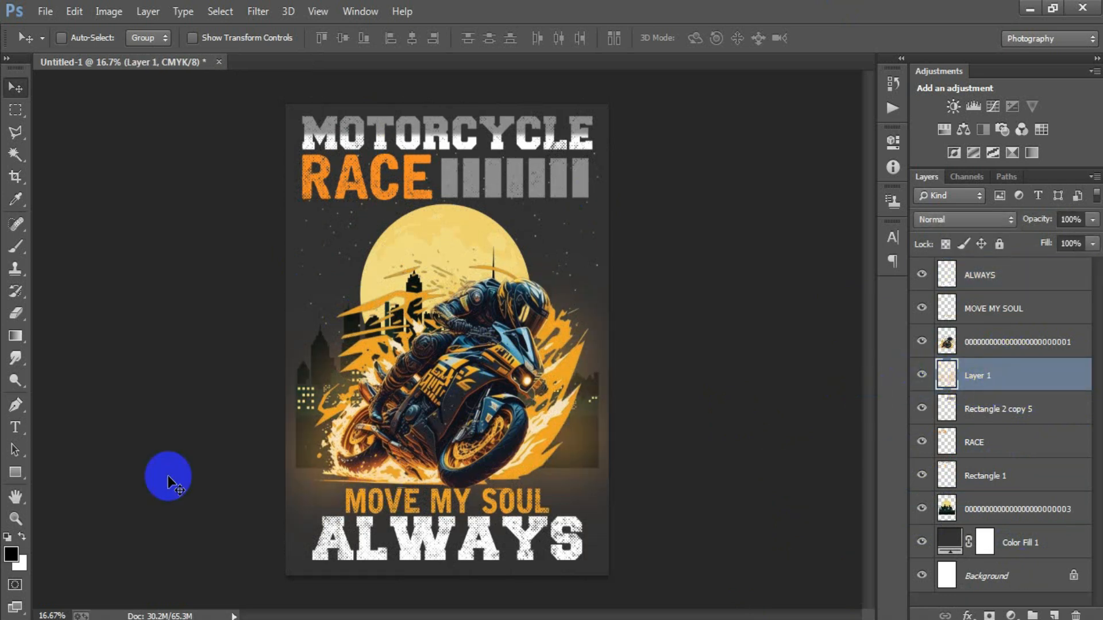
pyautogui.click(21, 250)
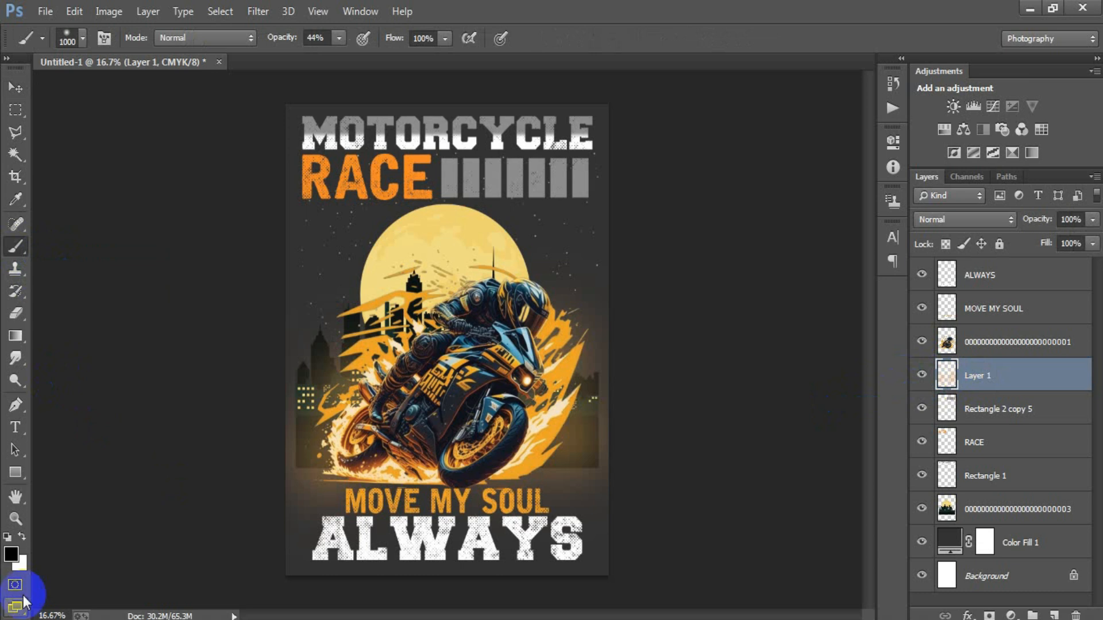
pyautogui.click(11, 554)
pyautogui.click(512, 474)
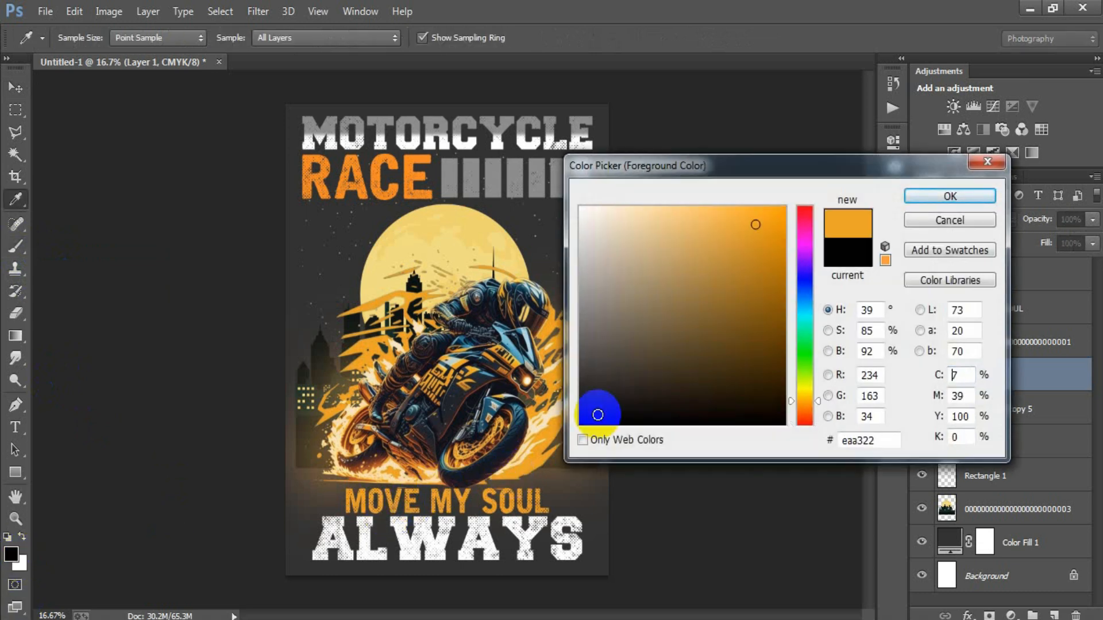
pyautogui.click(920, 197)
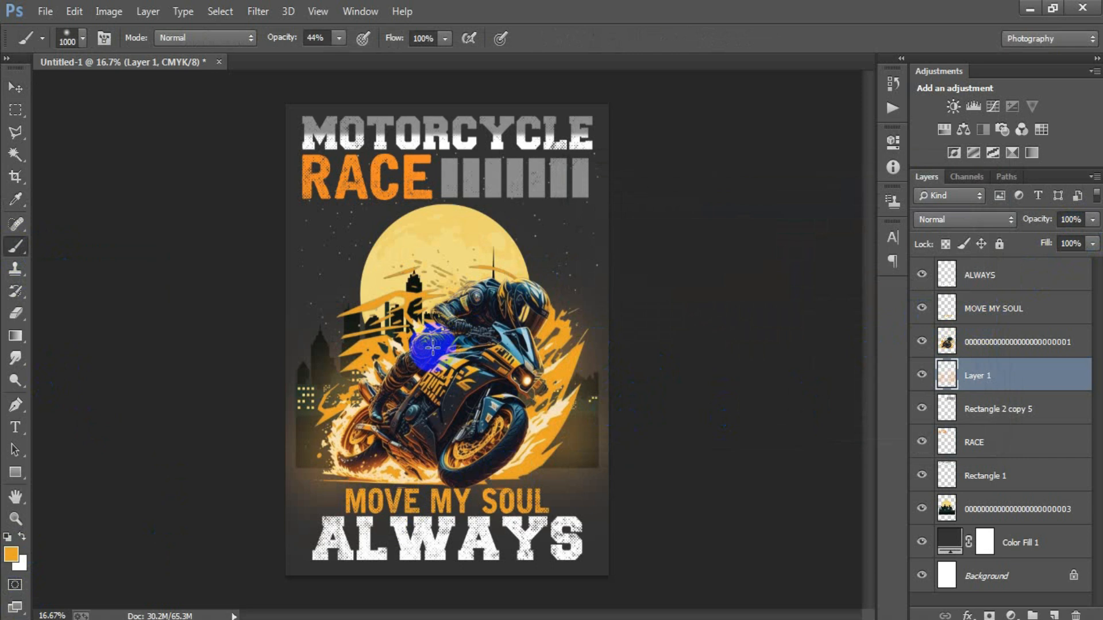
# Step: Dab a soft orange glow behind the motorcycle's middle on Layer 1 and lower the layer's opacity to 86%
pyautogui.click(407, 349)
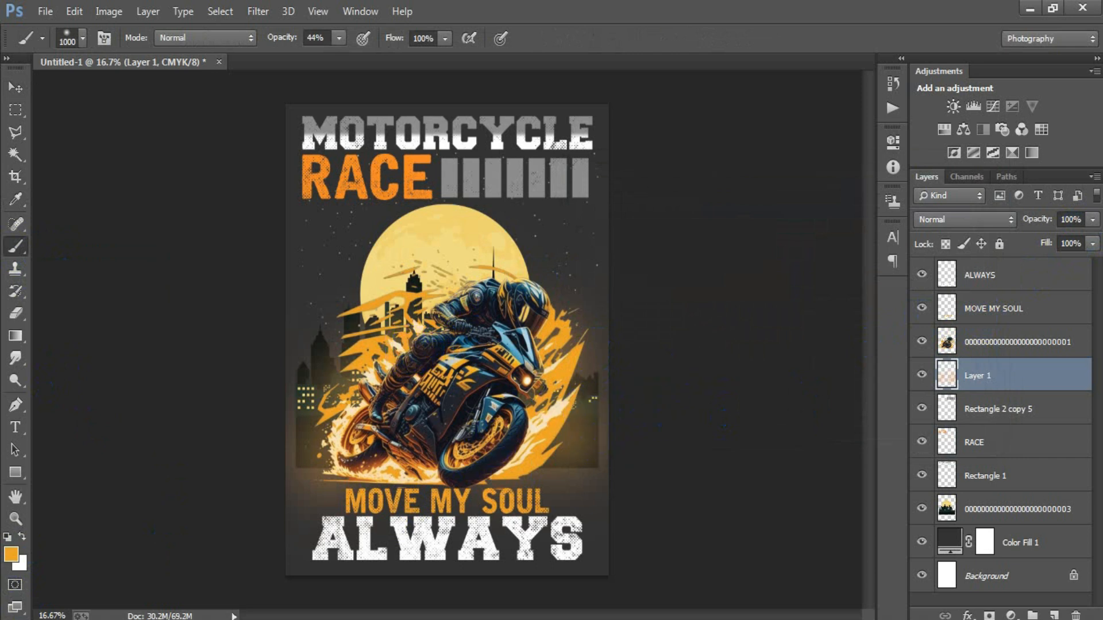
pyautogui.click(15, 87)
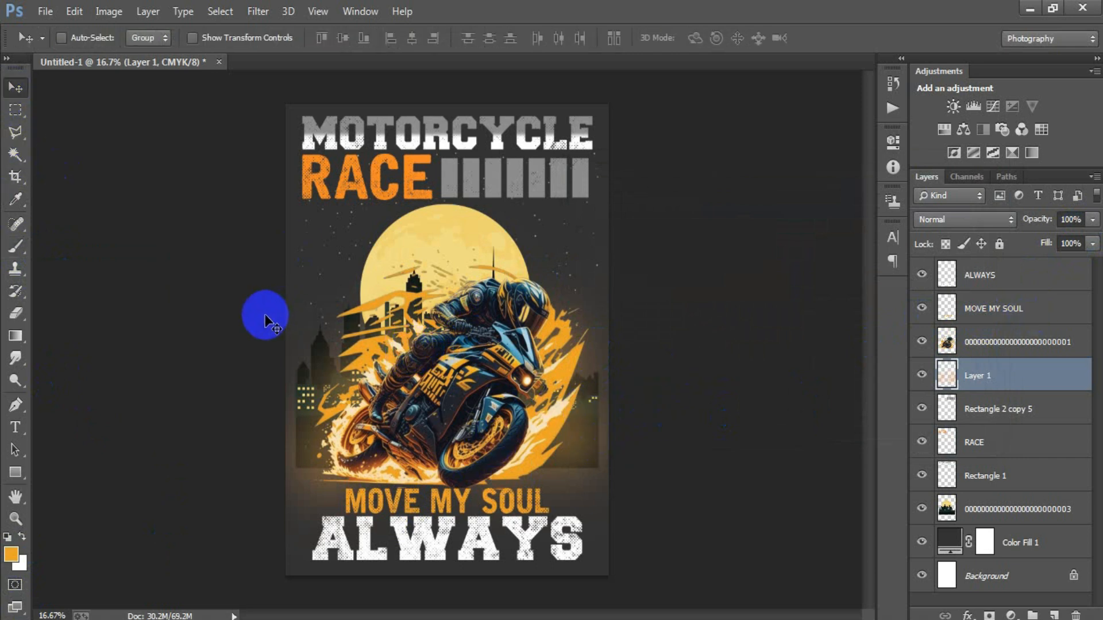
pyautogui.click(922, 375)
pyautogui.click(923, 375)
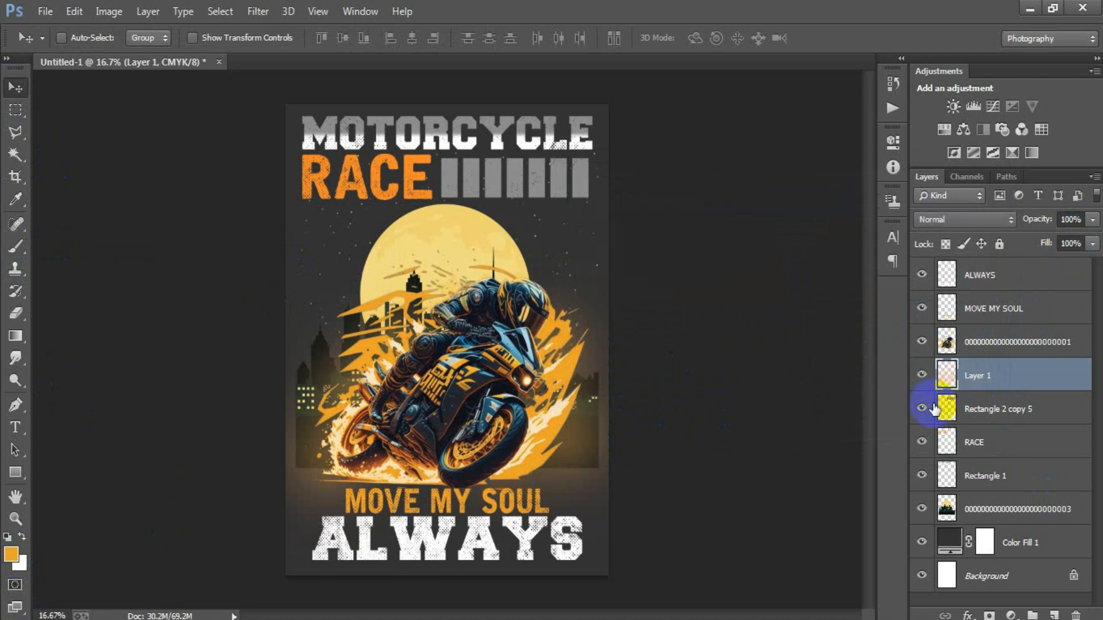
pyautogui.click(1092, 221)
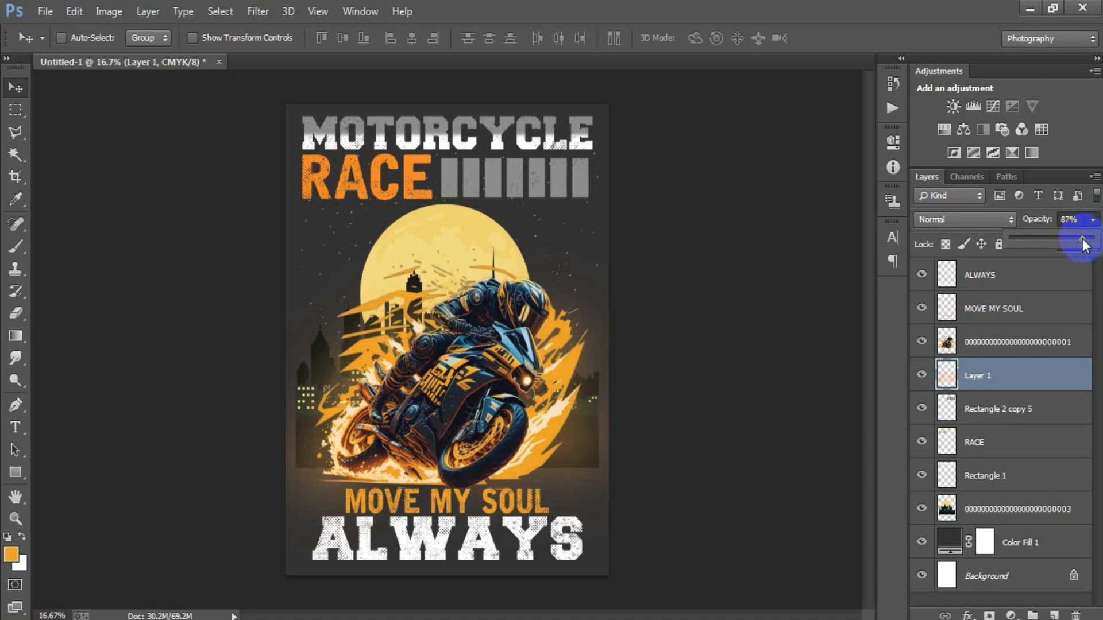
pyautogui.moveTo(1083, 244); pyautogui.dragTo(1077, 245)
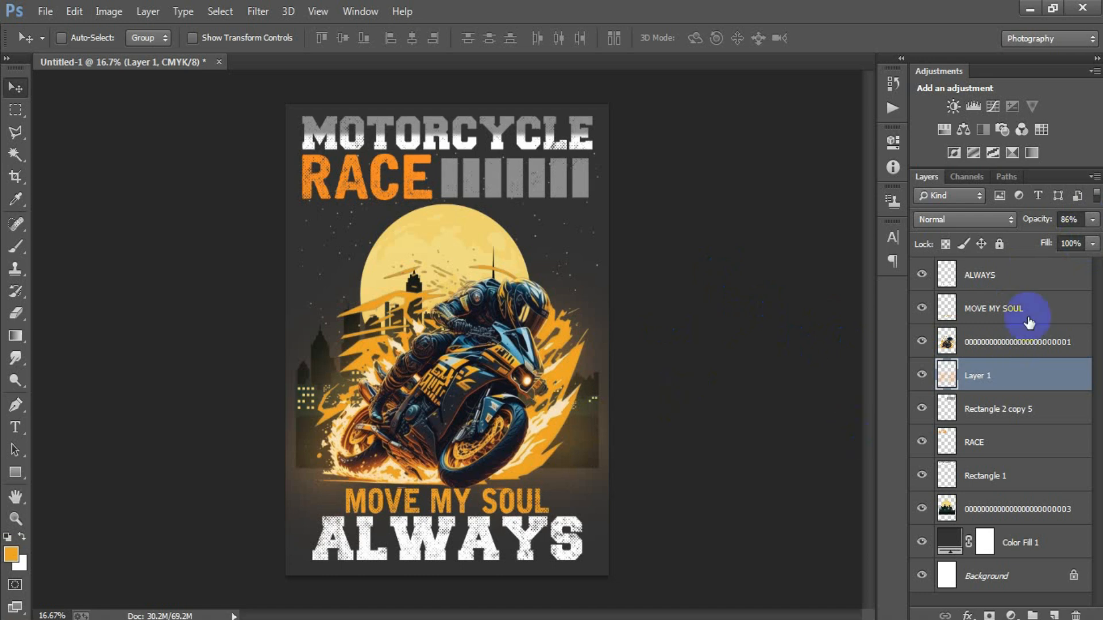
# Step: Group all artwork layers from ALWAYS down to the skyline image
pyautogui.click(1015, 278)
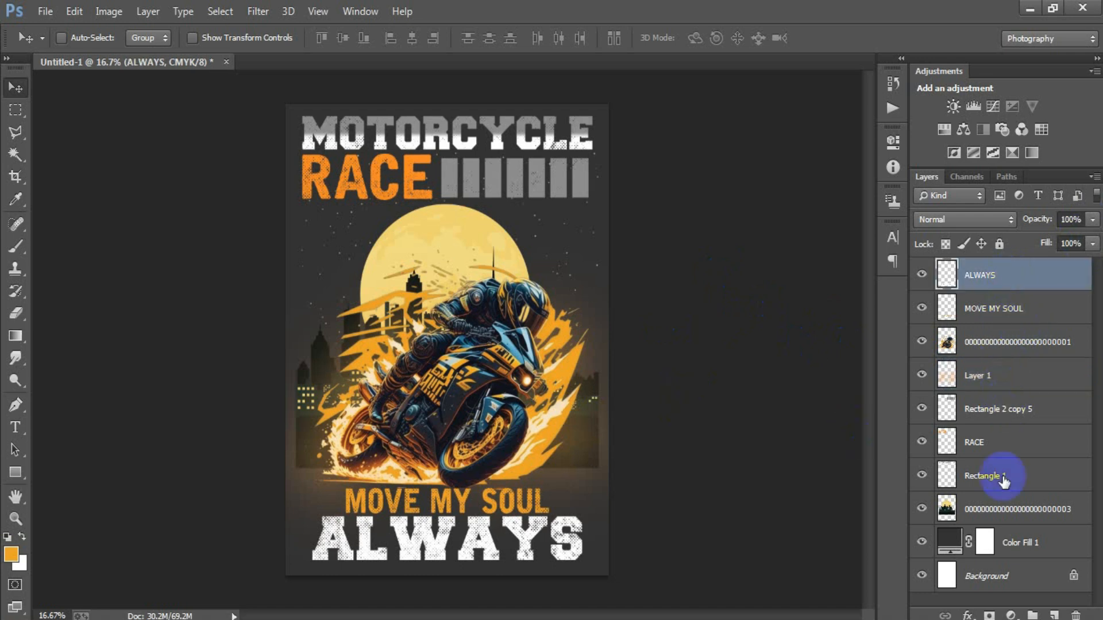
pyautogui.keyDown('shift'); pyautogui.click(1010, 511); pyautogui.keyUp('shift')
pyautogui.hotkey('ctrl', 'g')
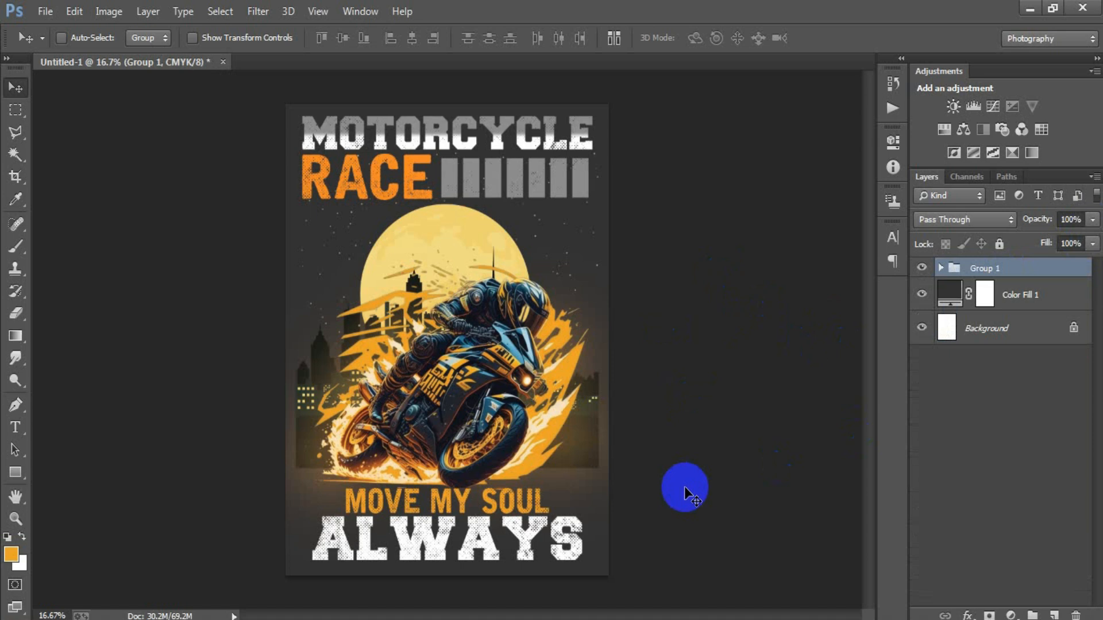
# Step: Change the Color Fill 1 background to black #000000
pyautogui.doubleClick(949, 294)
pyautogui.moveTo(695, 339); pyautogui.dragTo(369, 592)
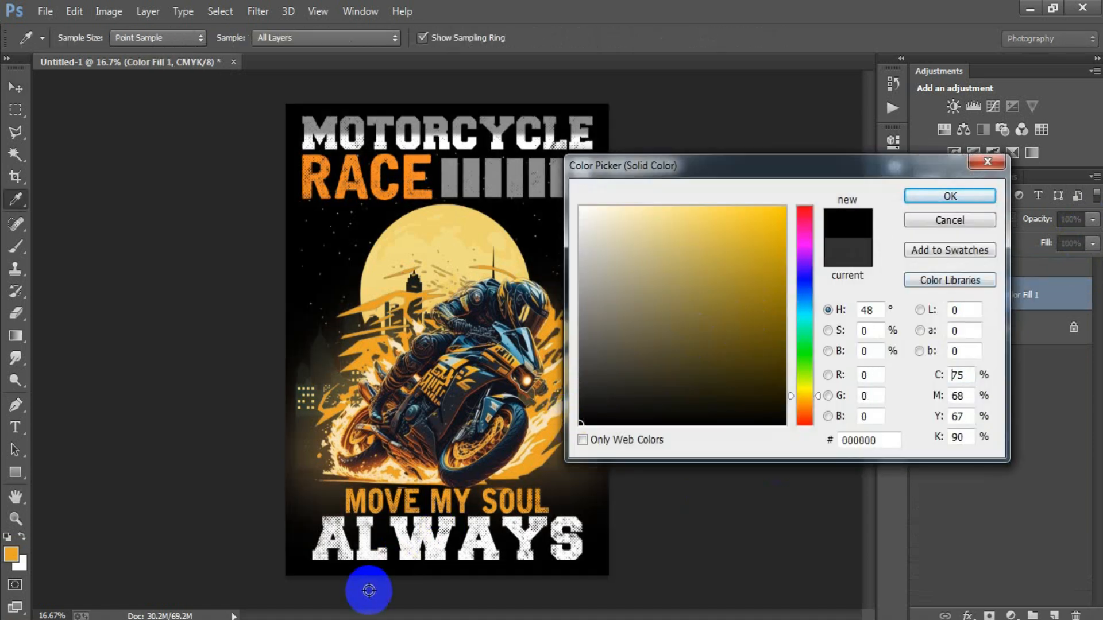
pyautogui.click(951, 197)
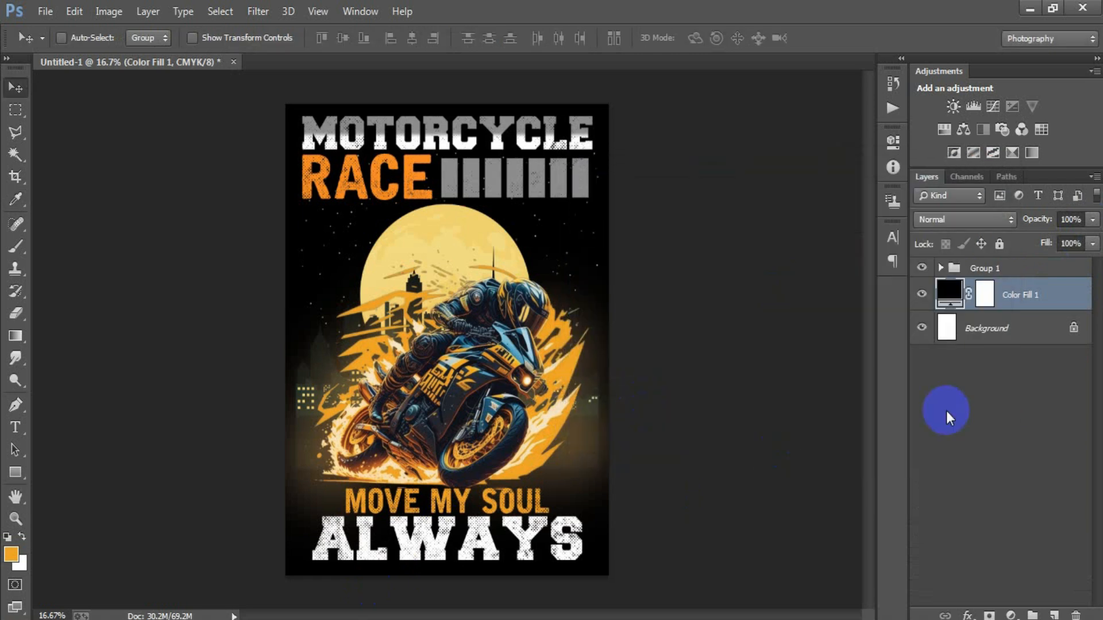
# Step: Expand the group and cut away the lower strip of the skyline image with a rectangular selection across the poster's width
pyautogui.click(942, 269)
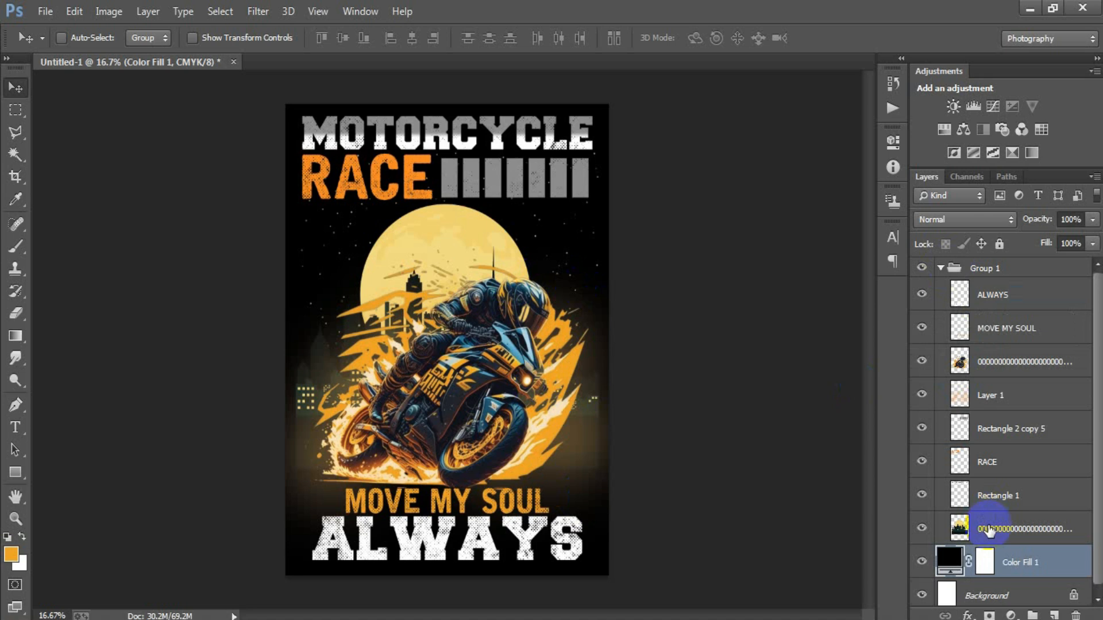
pyautogui.click(994, 529)
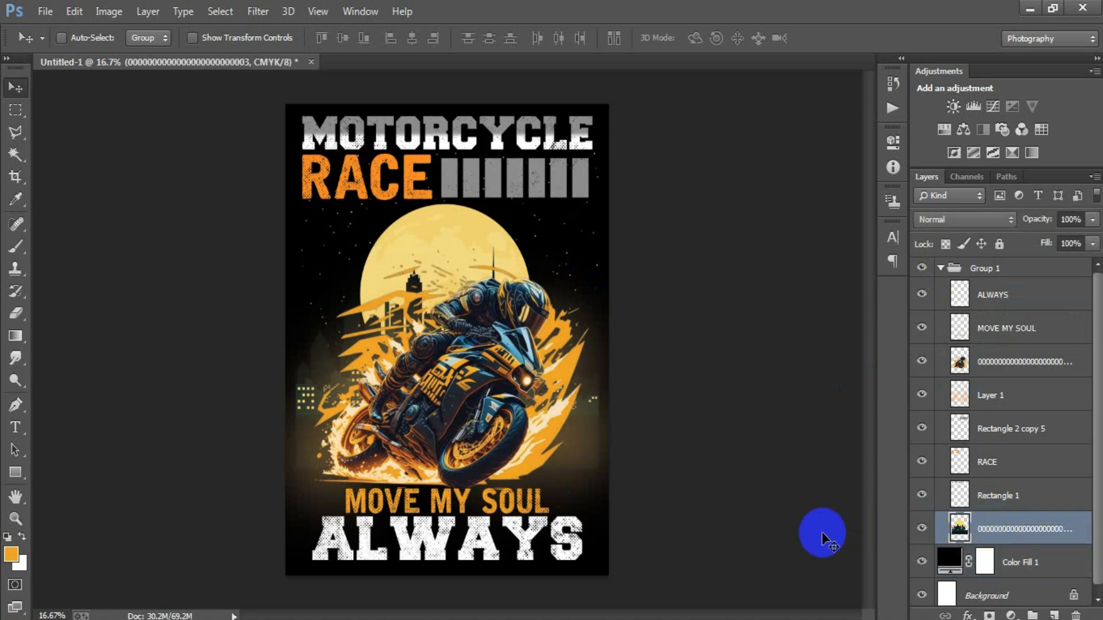
pyautogui.click(15, 110)
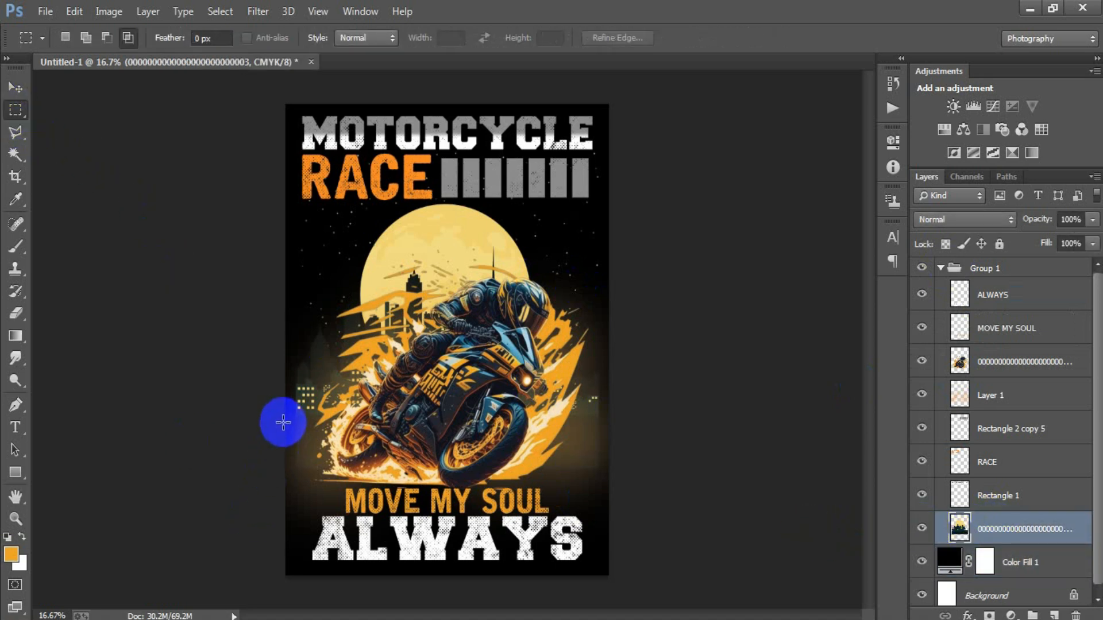
pyautogui.moveTo(291, 415); pyautogui.dragTo(632, 510)
pyautogui.click(632, 510)
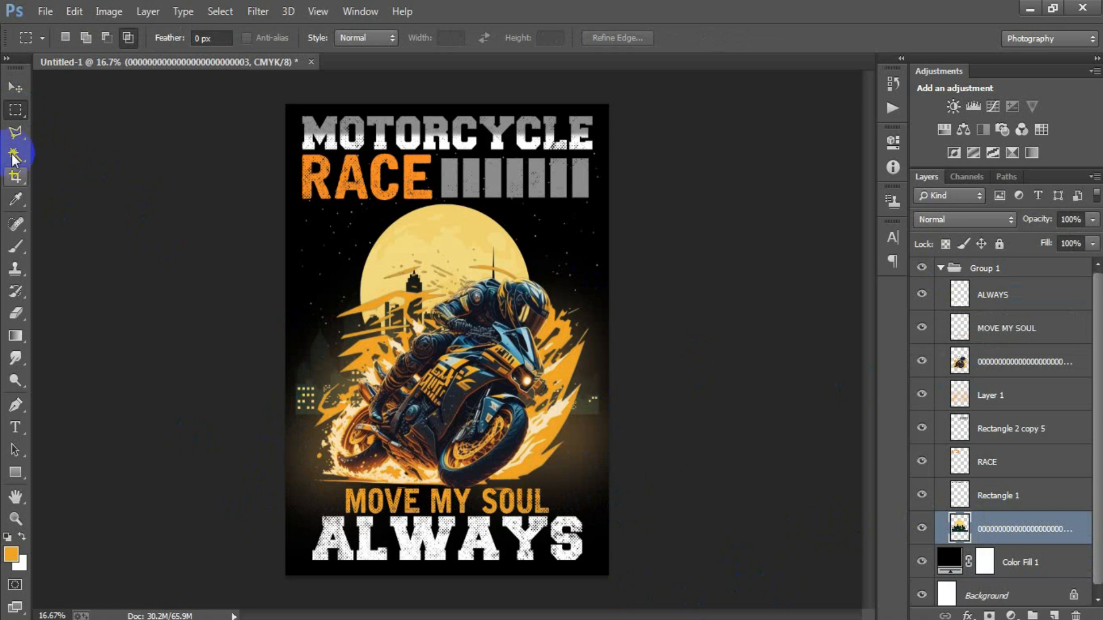
pyautogui.click(16, 87)
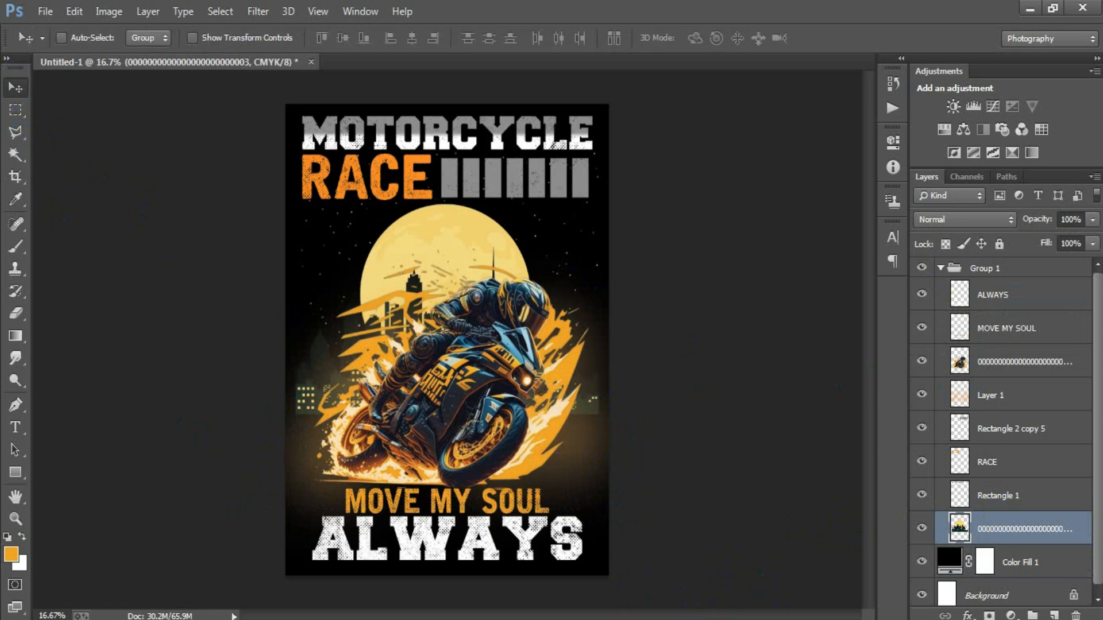
# Step: Collapse Group 1 and hide the Background and Color Fill 1 layers, leaving the artwork on transparency
pyautogui.click(940, 269)
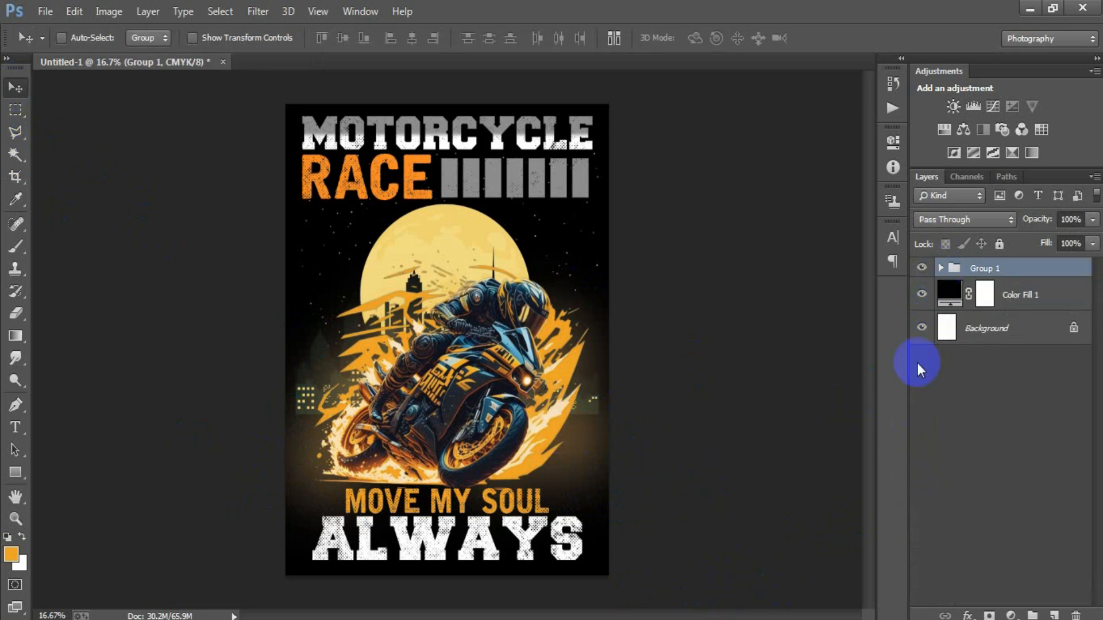
pyautogui.click(922, 327)
pyautogui.click(922, 294)
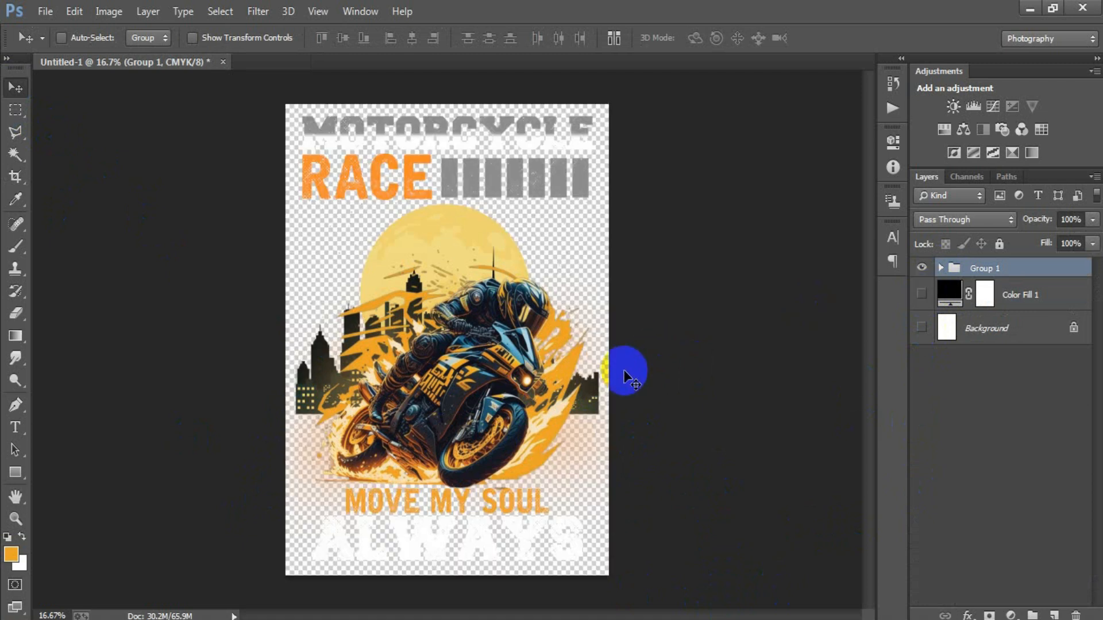
# Step: Export the artwork for web as a 2400 x 3300 px PNG-24 with transparency, saved to the Desktop under a file name starting with 9
pyautogui.hotkey('shift', 'ctrl', 'alt', 's')
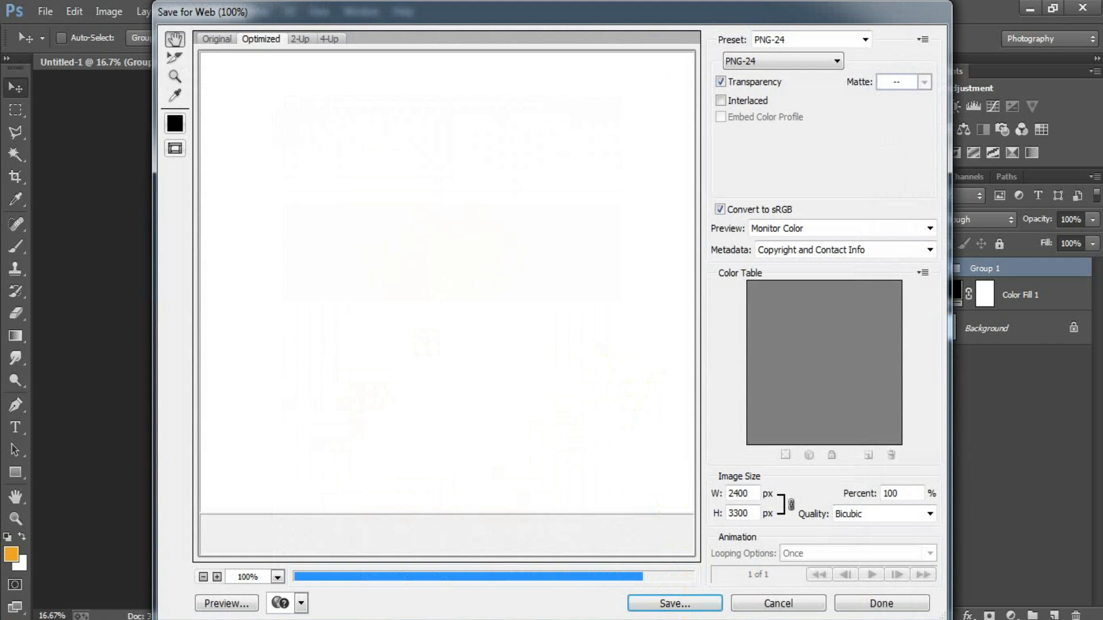
pyautogui.moveTo(475, 345); pyautogui.dragTo(456, 266)
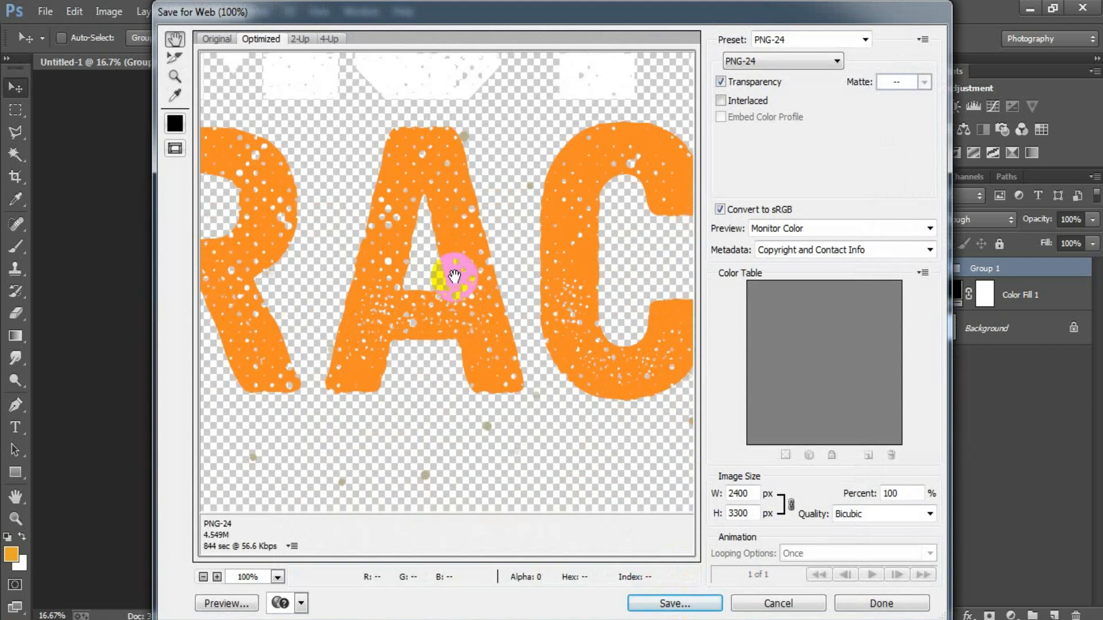
pyautogui.click(741, 61)
pyautogui.click(763, 109)
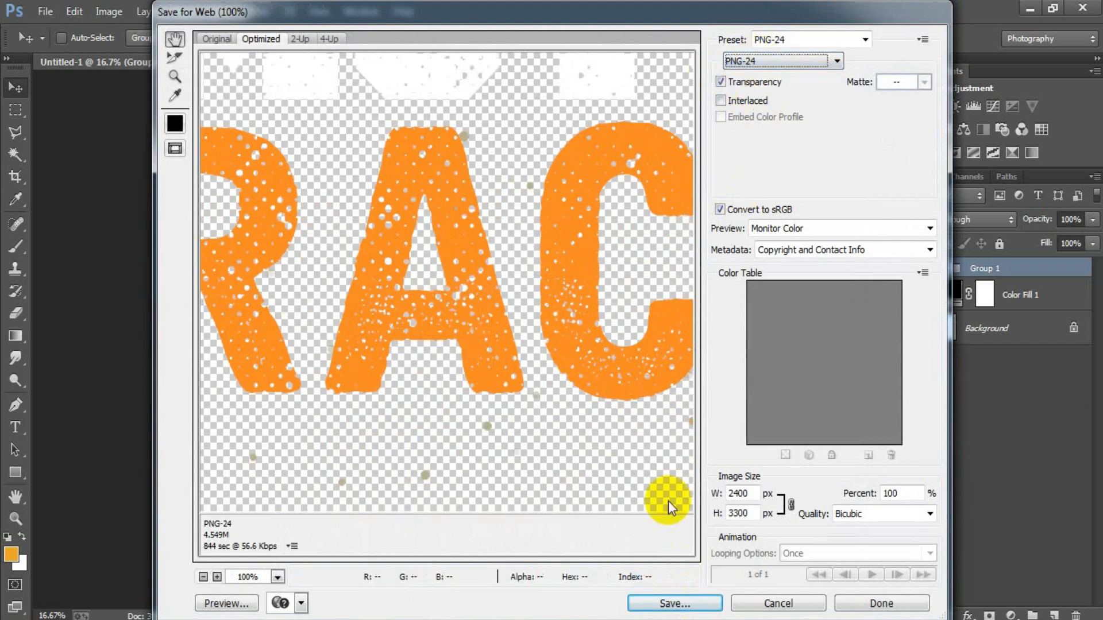
pyautogui.click(674, 604)
pyautogui.write('8')
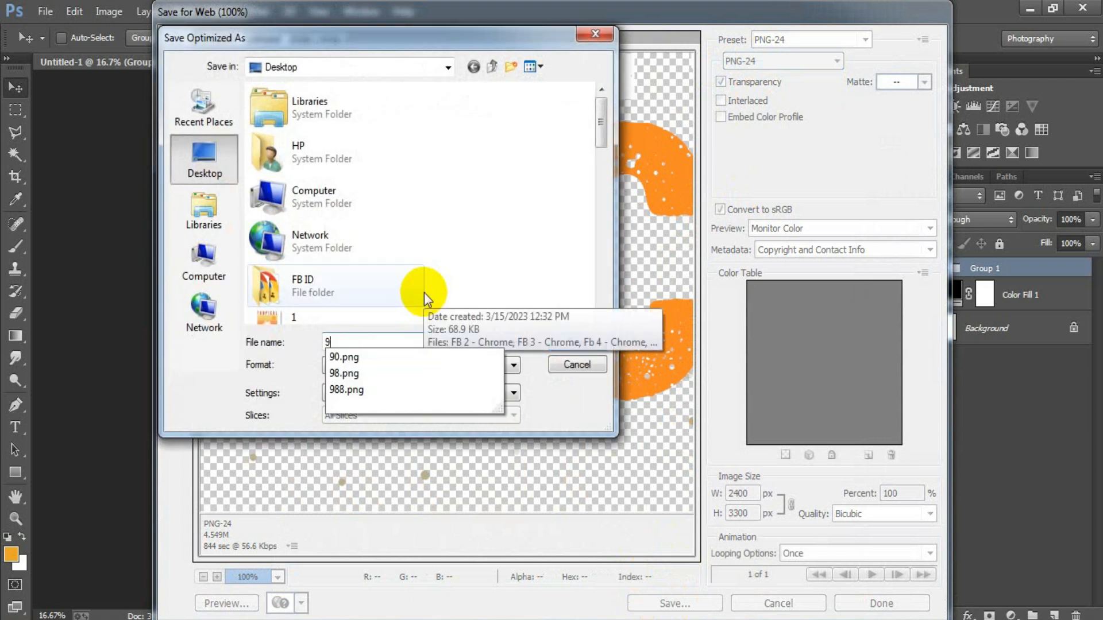
pyautogui.press('Return')
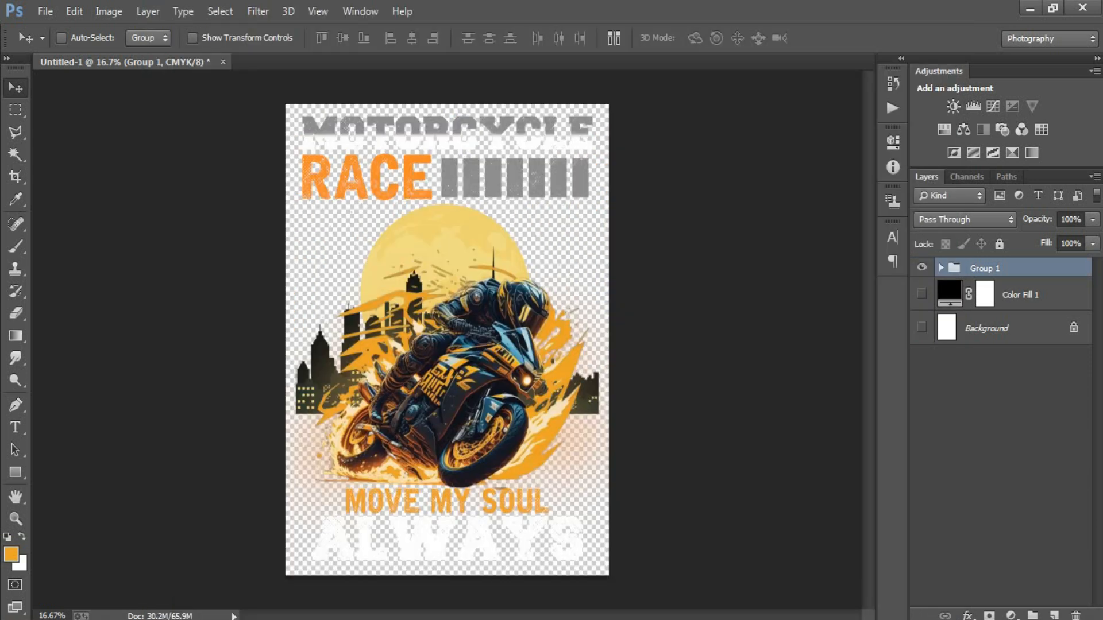
# Step: Show the Background and black Color Fill 1 layers again behind the grouped artwork
pyautogui.click(931, 338)
pyautogui.click(921, 294)
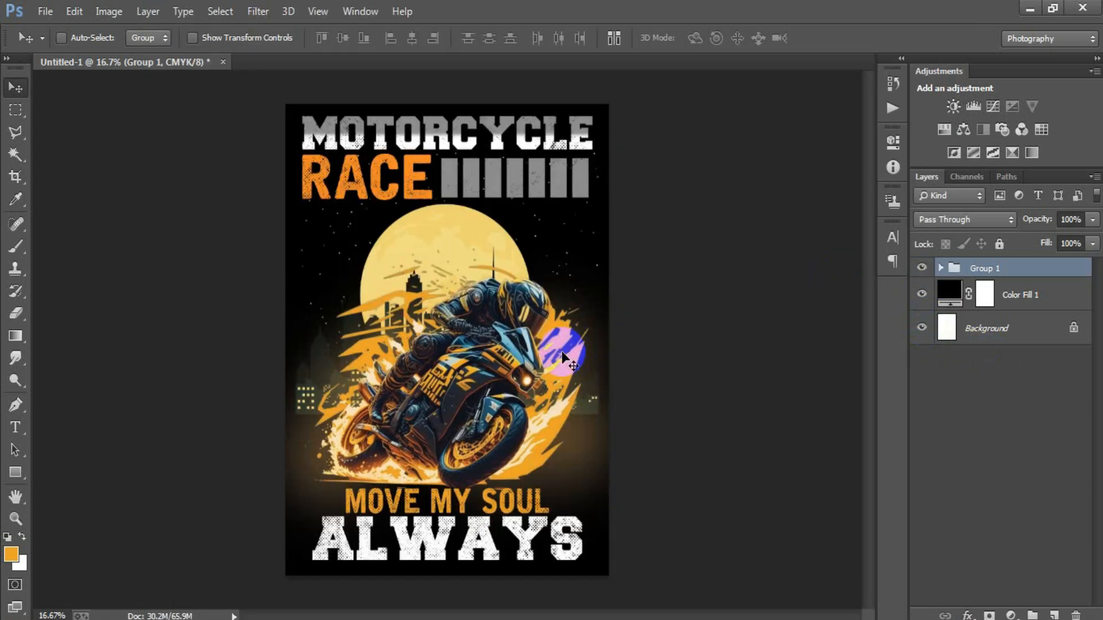